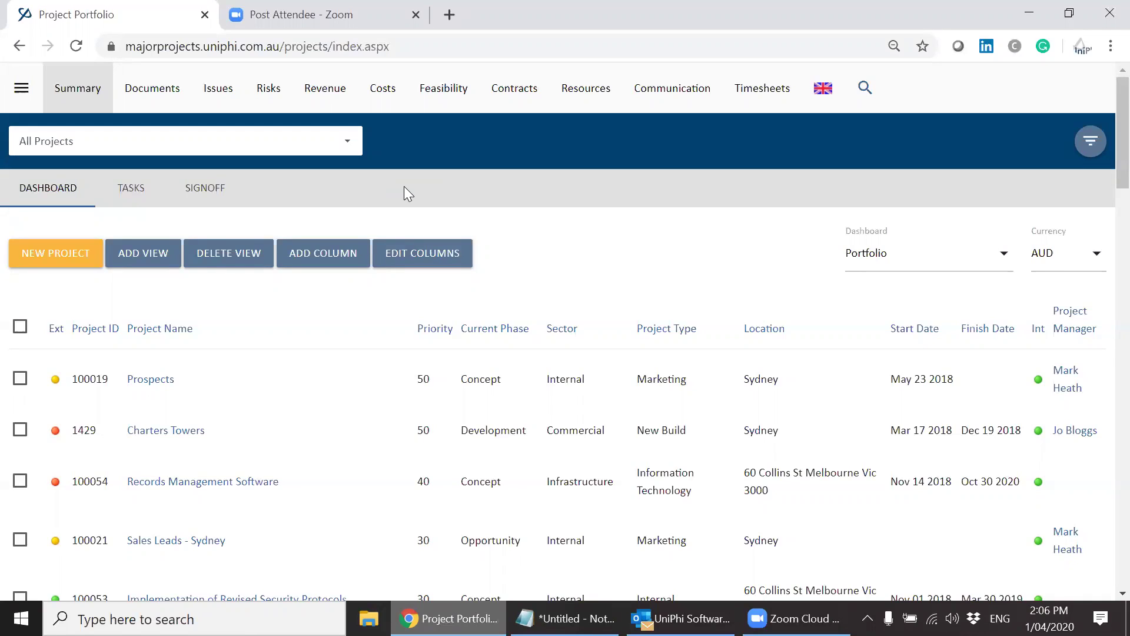
click(21, 90)
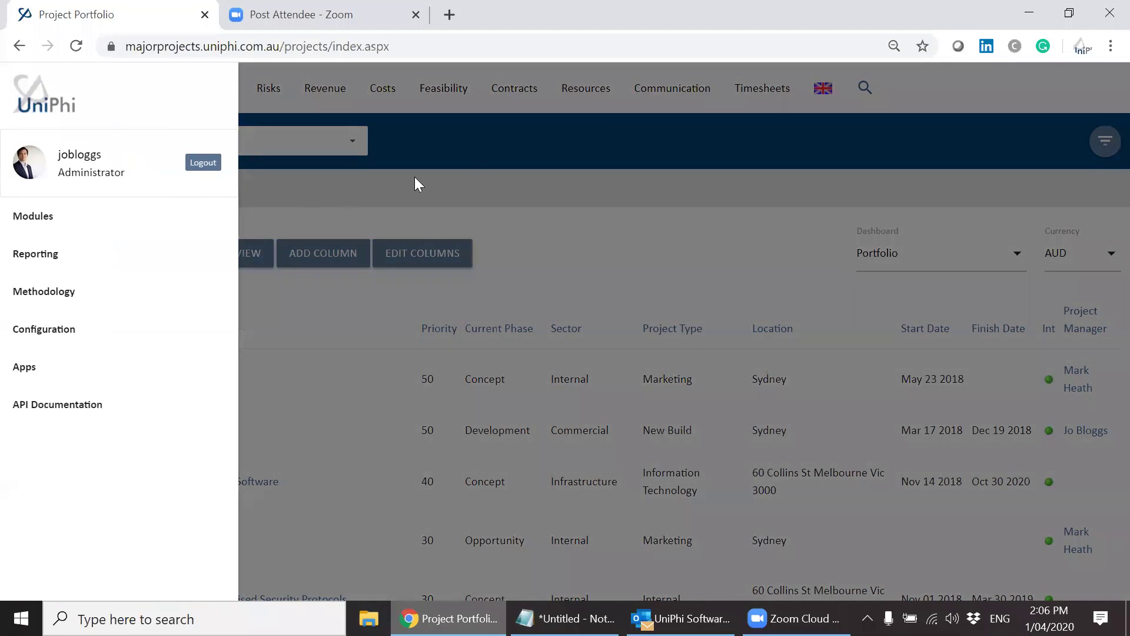
click(473, 154)
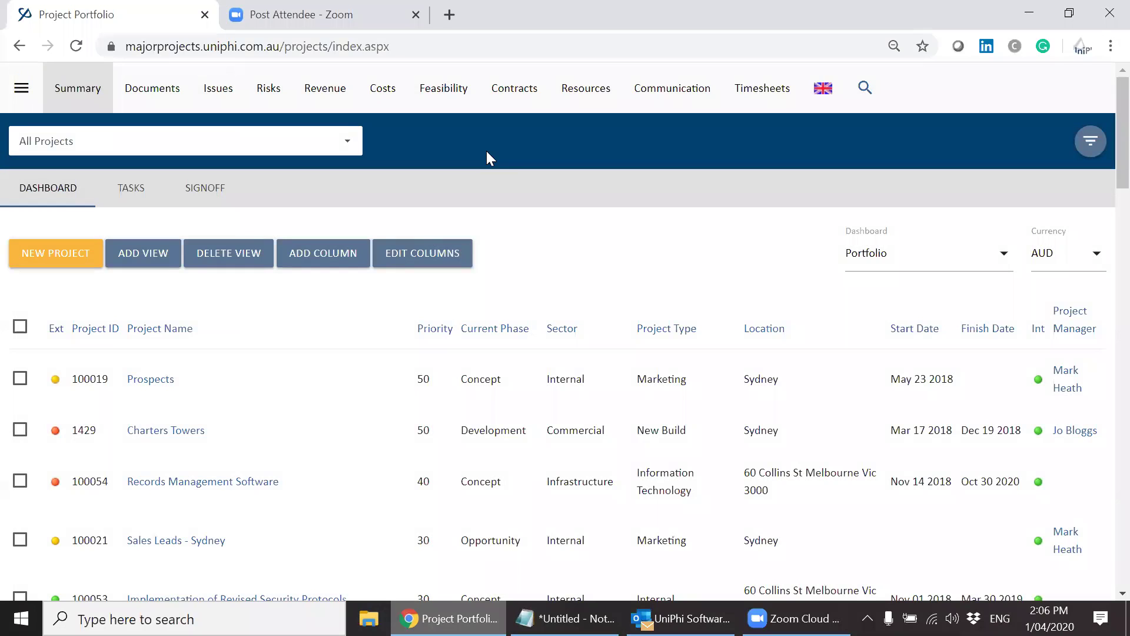
Step: Open the feasibility drivers of the Retirement Aged Care Facility2 project and review its cost, revenue and timeline drivers
click(463, 100)
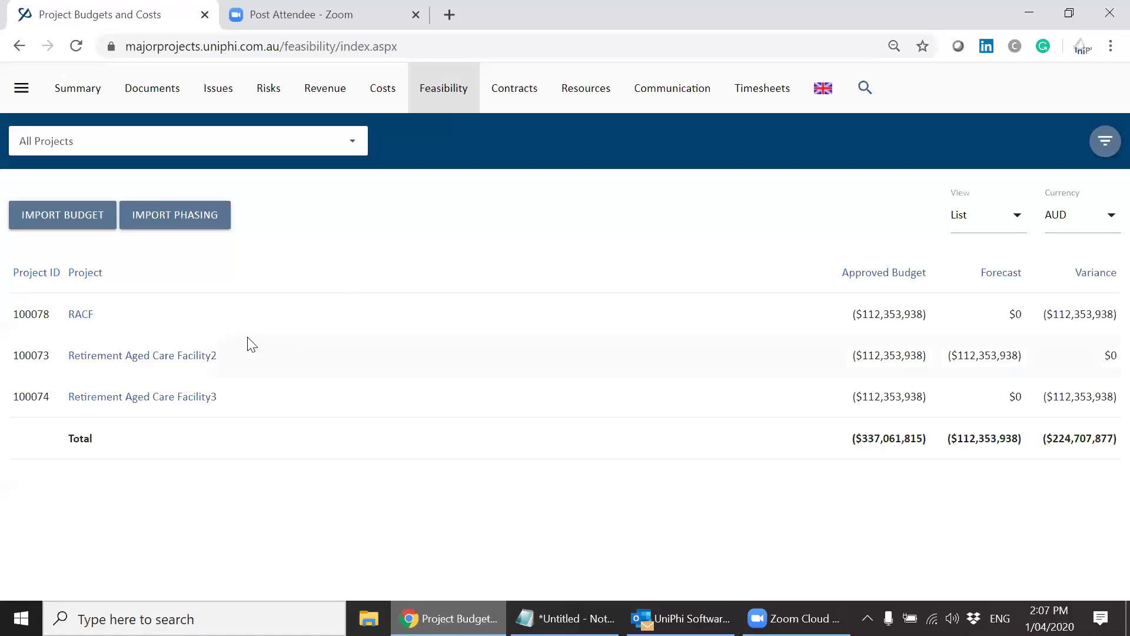
click(193, 356)
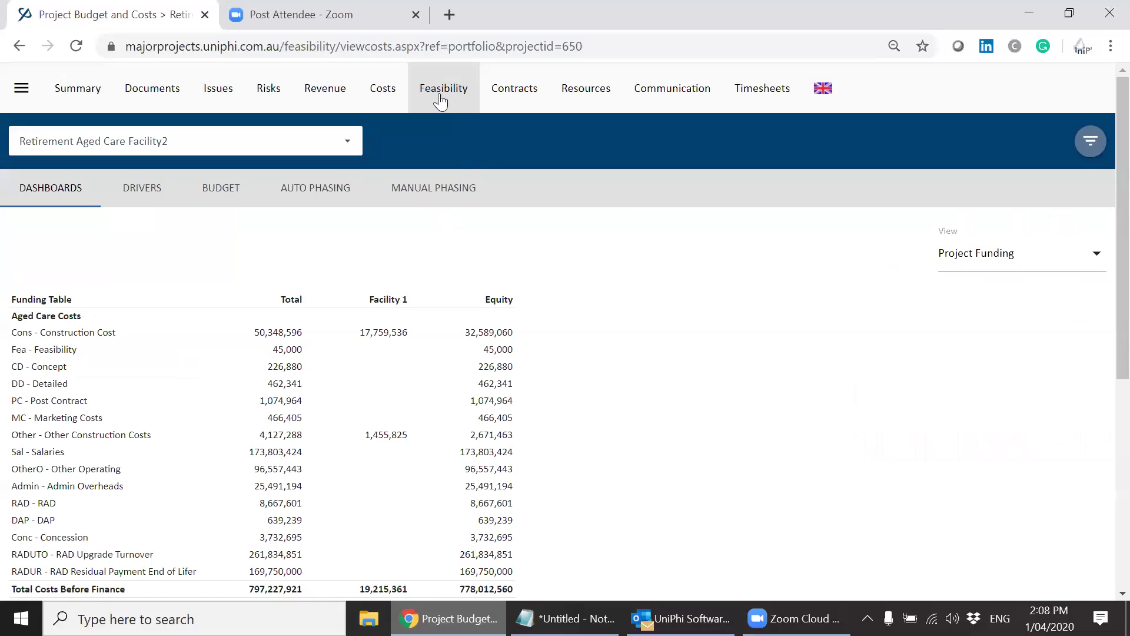
click(157, 197)
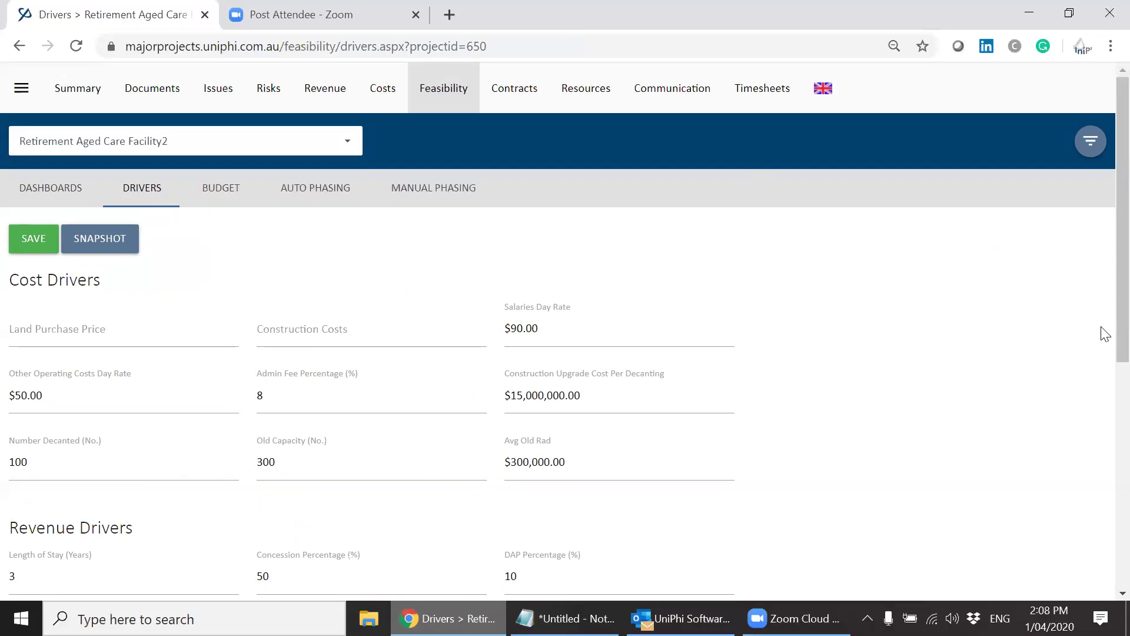
mouse_move(1106, 319)
mouse_down()
mouse_move(1103, 559)
mouse_move(1105, 317)
mouse_up()
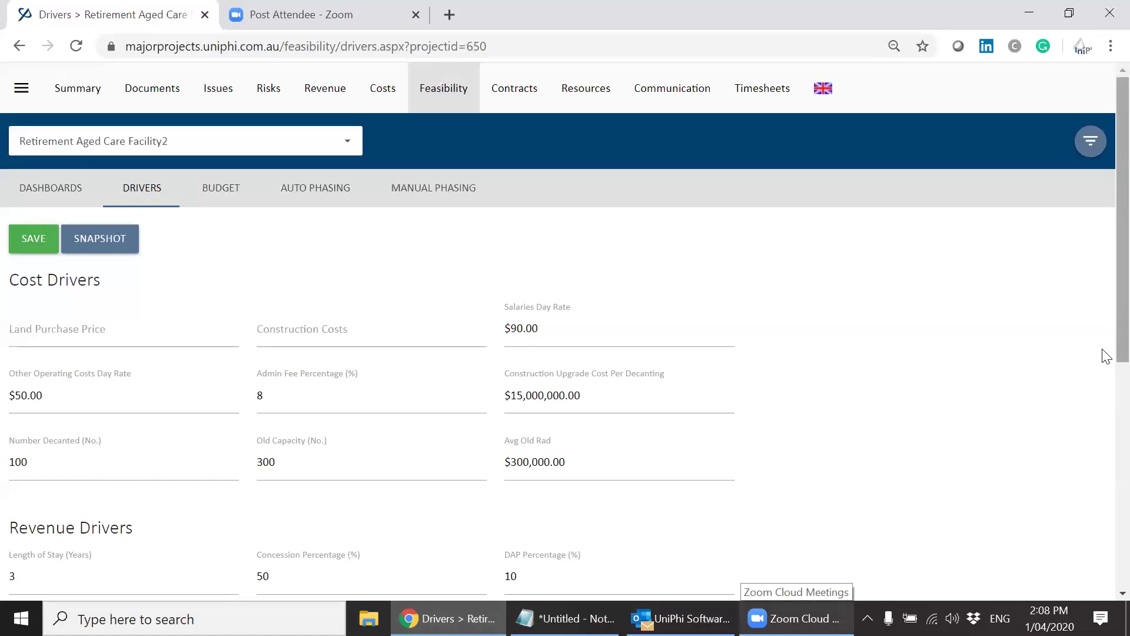
scroll(1104, 408, down, 2)
scroll(1103, 509, down, 4)
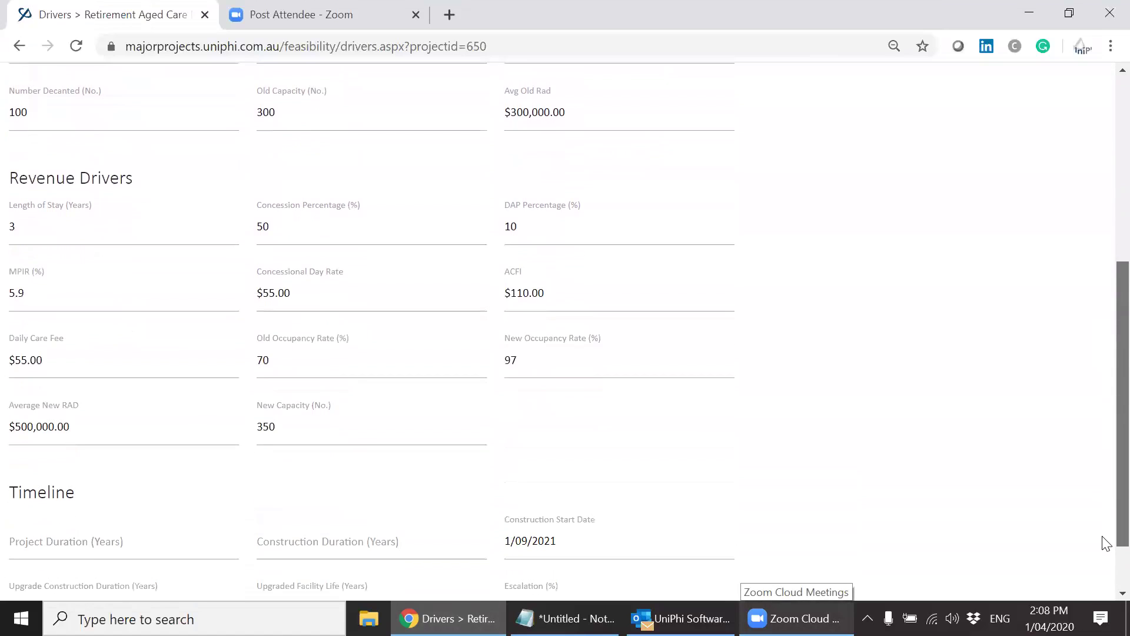
scroll(1103, 559, up, 6)
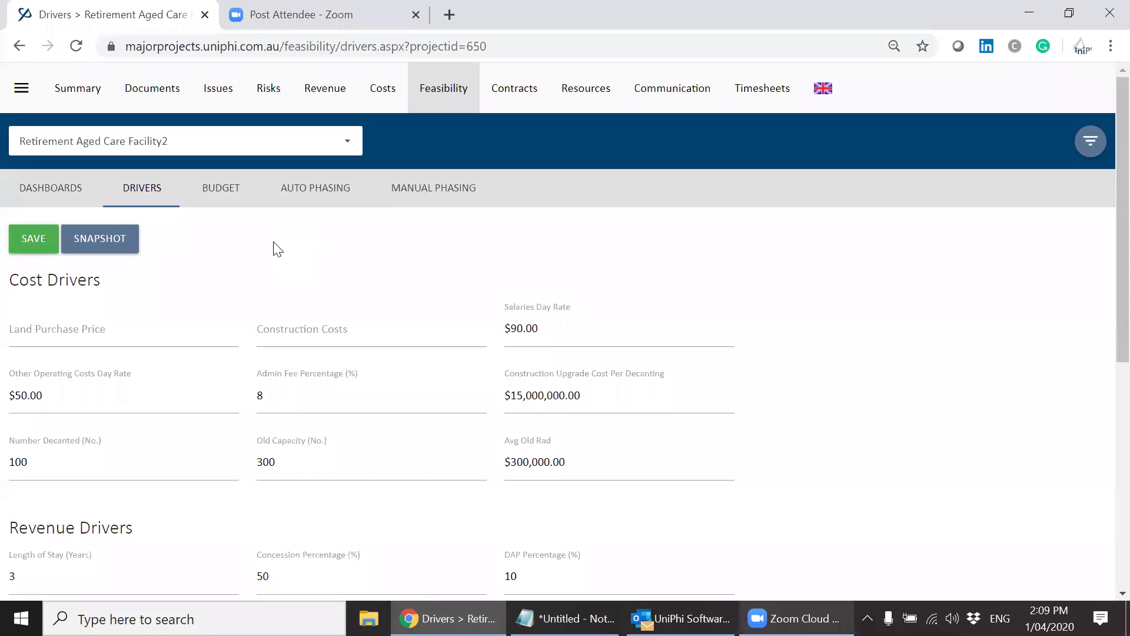
Step: Open the custom fields section of the project configuration
click(33, 89)
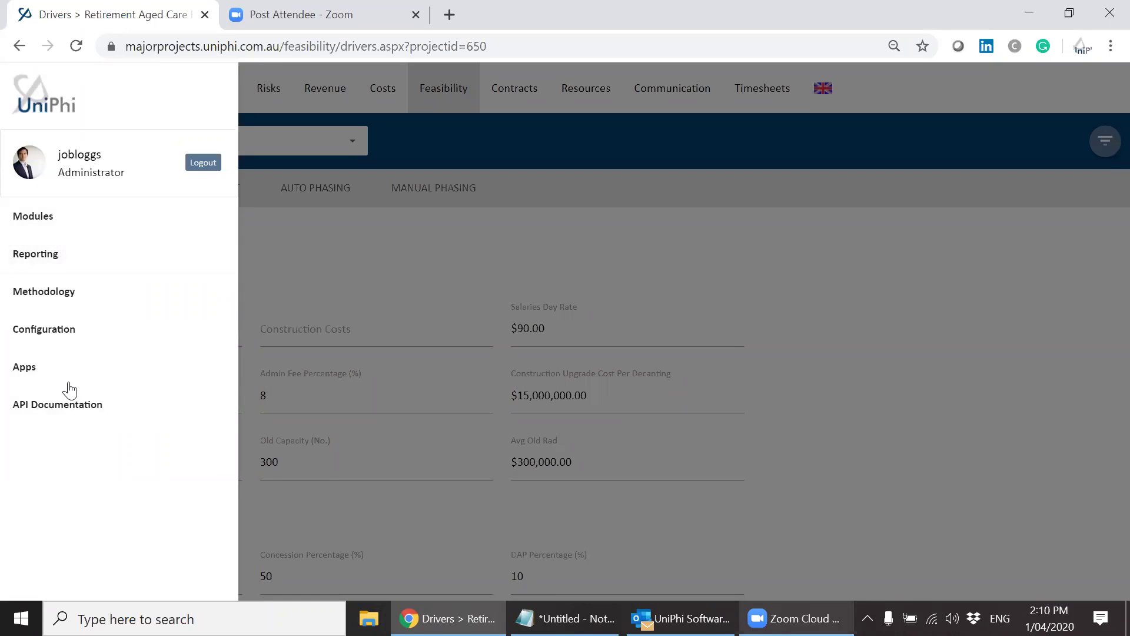
click(33, 333)
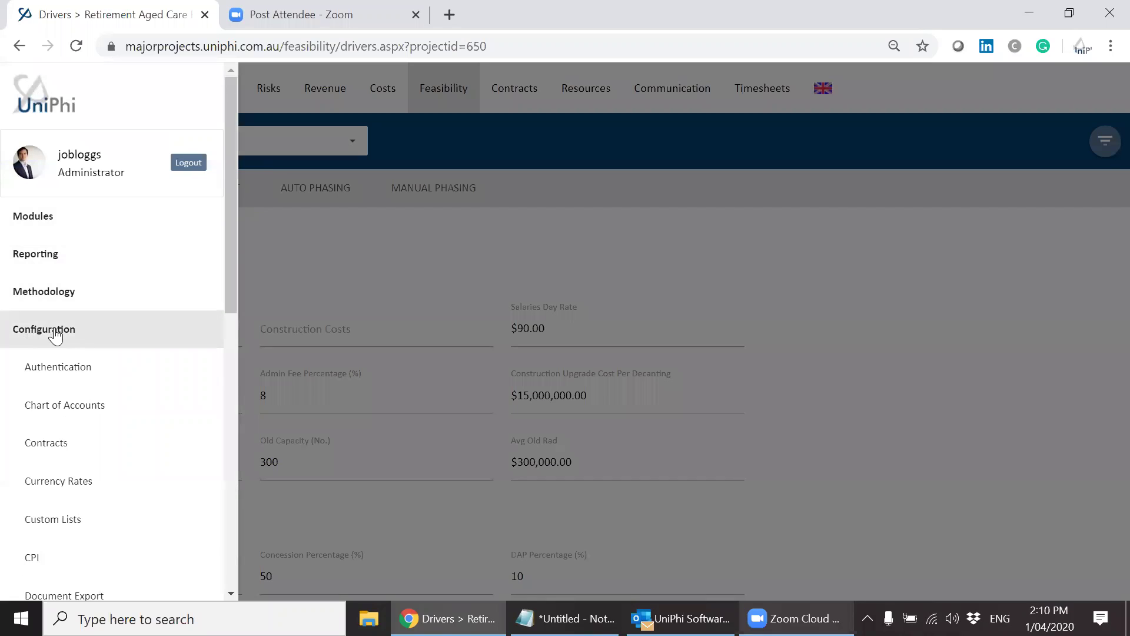
drag(232, 303, 233, 573)
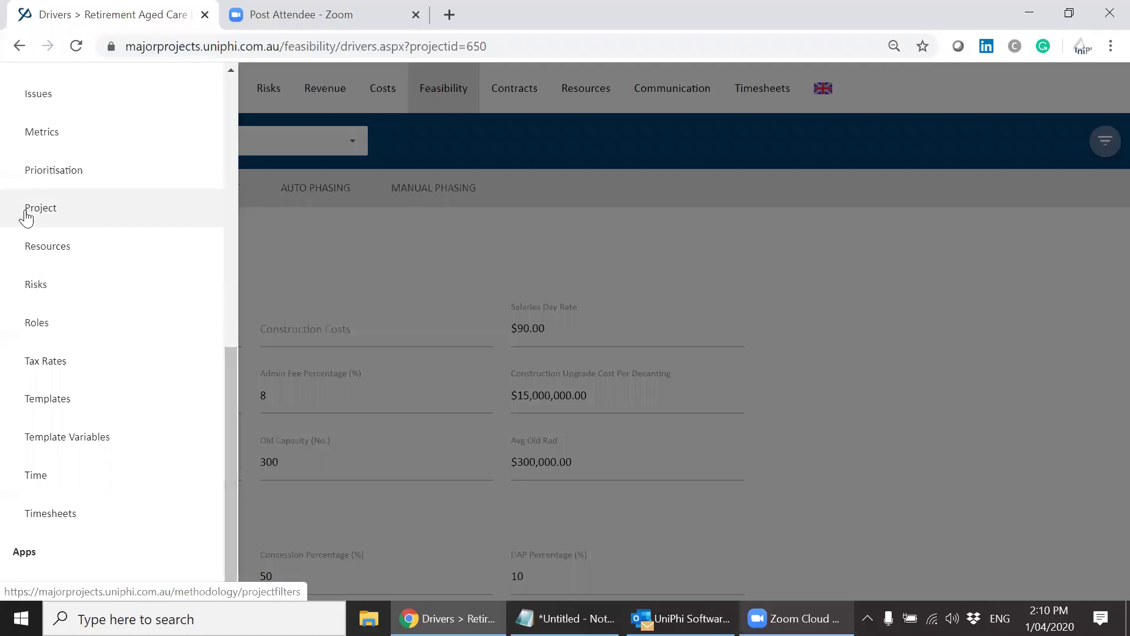
click(47, 215)
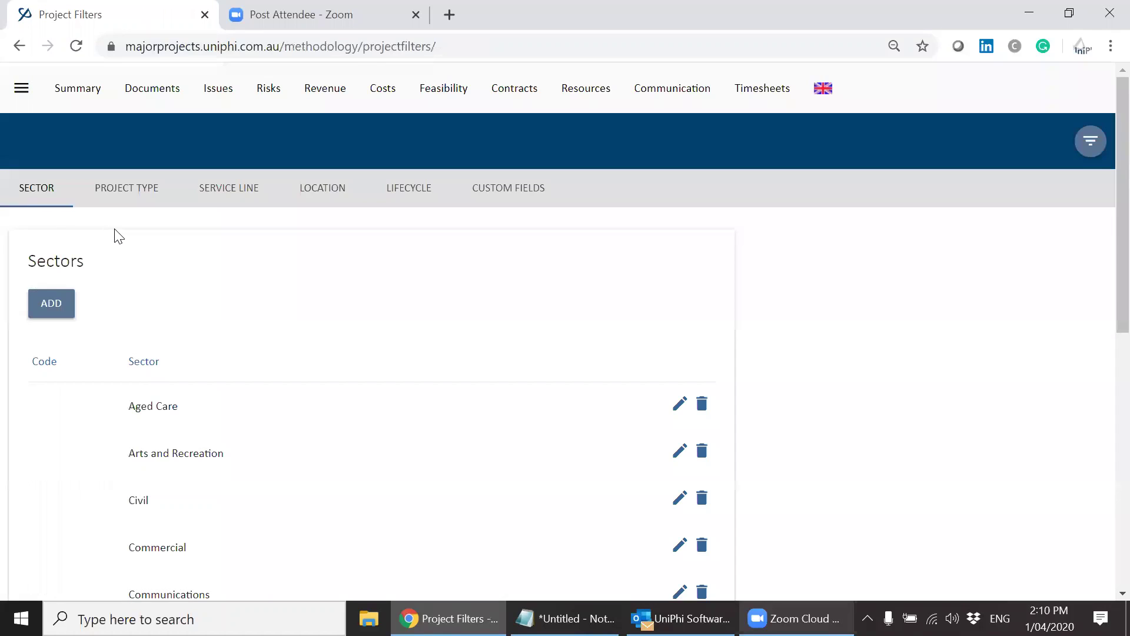
click(510, 202)
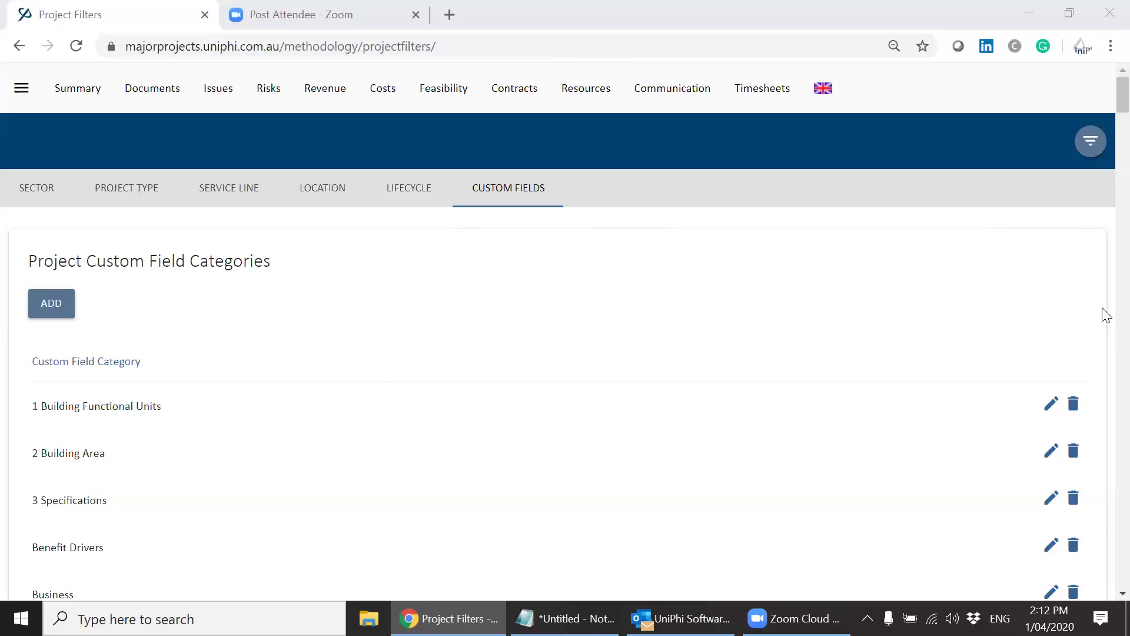
Step: Examine the project custom field categories, including Benefit Drivers, Cost Drivers, Feasibility and Timeline, down to the Custom Fields table
scroll(1102, 596, down, 3)
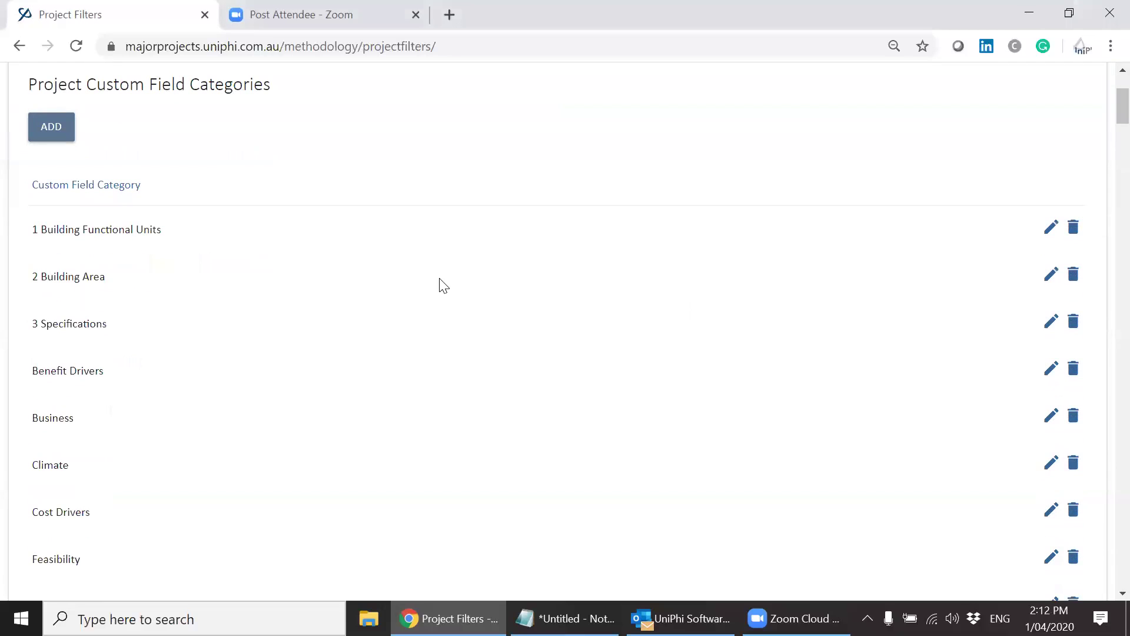
drag(33, 370, 114, 374)
drag(93, 512, 41, 512)
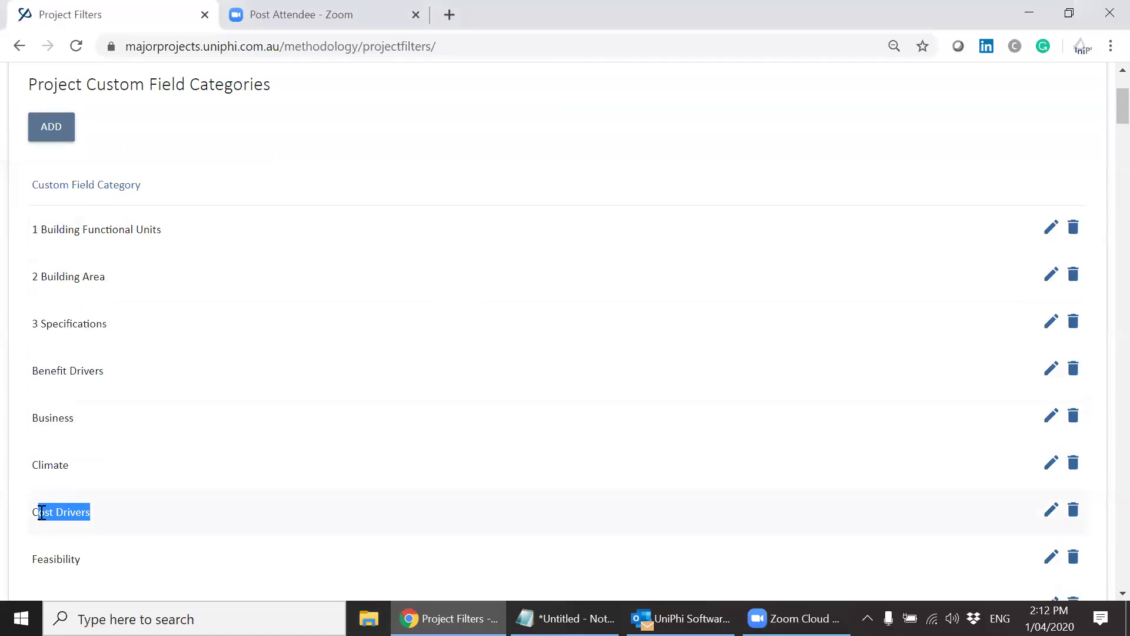
click(211, 439)
drag(96, 561, 31, 552)
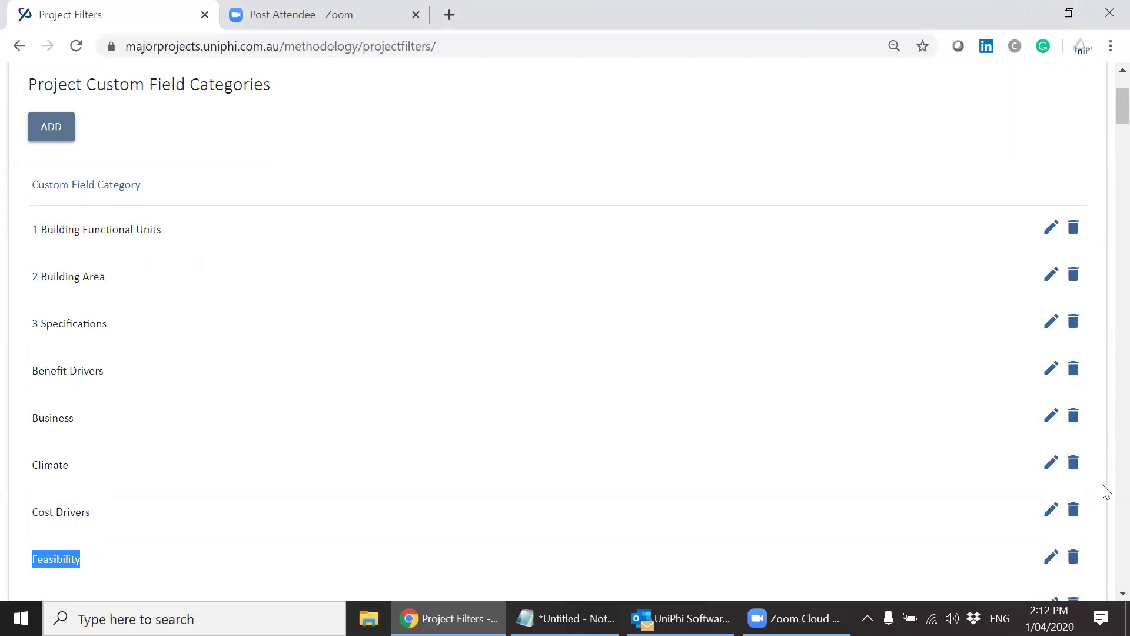
scroll(1103, 591, down, 5)
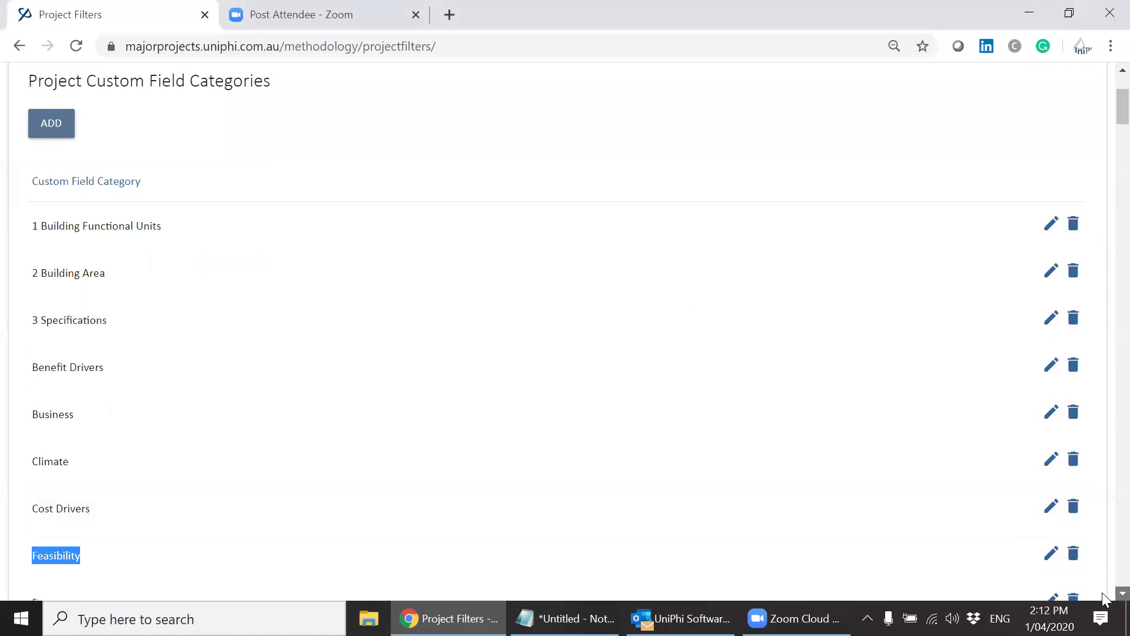
scroll(1103, 597, down, 1)
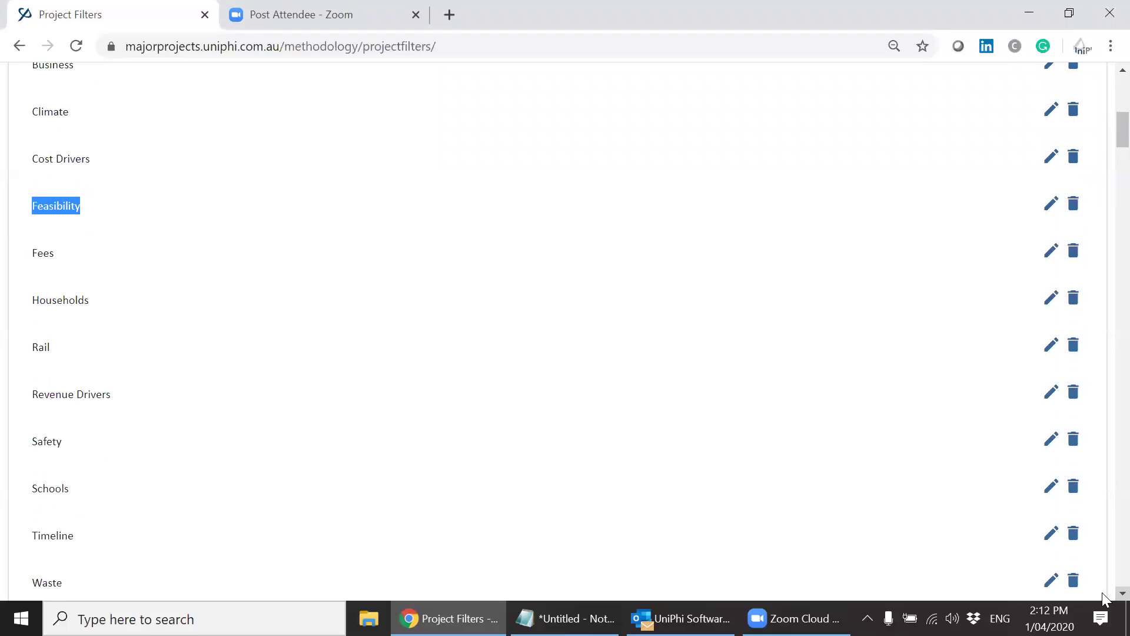
click(77, 546)
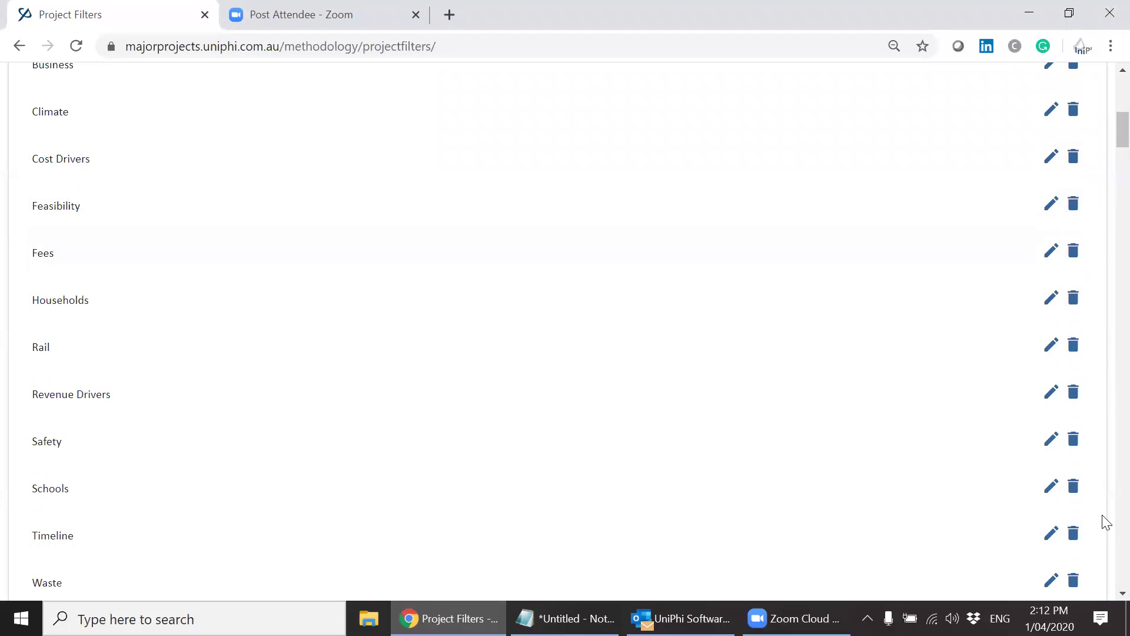
scroll(1103, 588, down, 5)
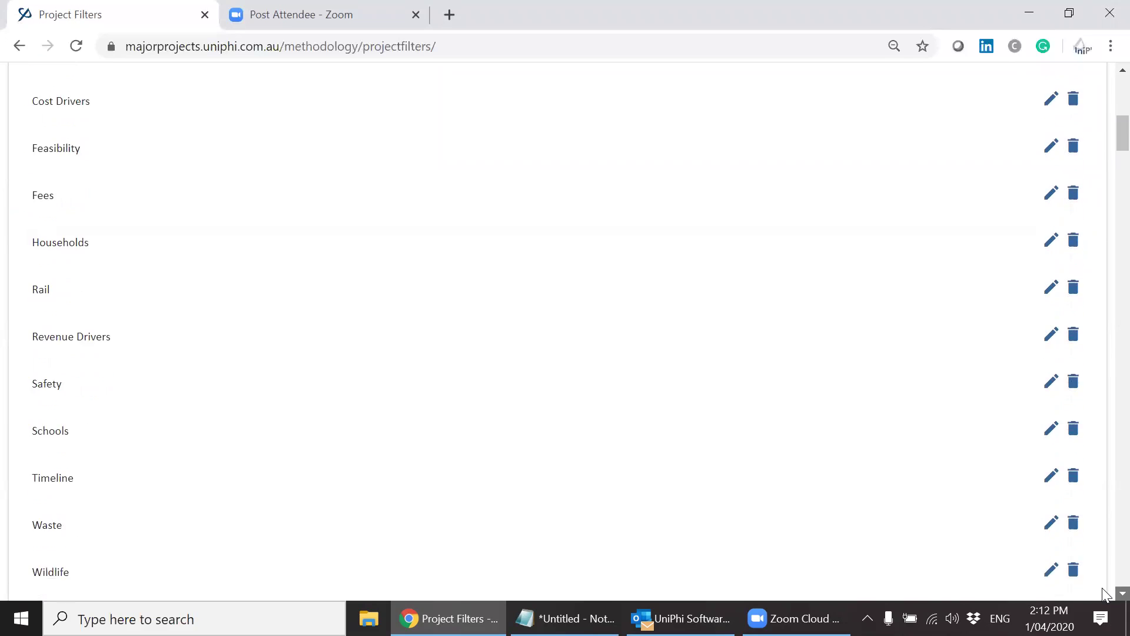
scroll(1104, 591, down, 1)
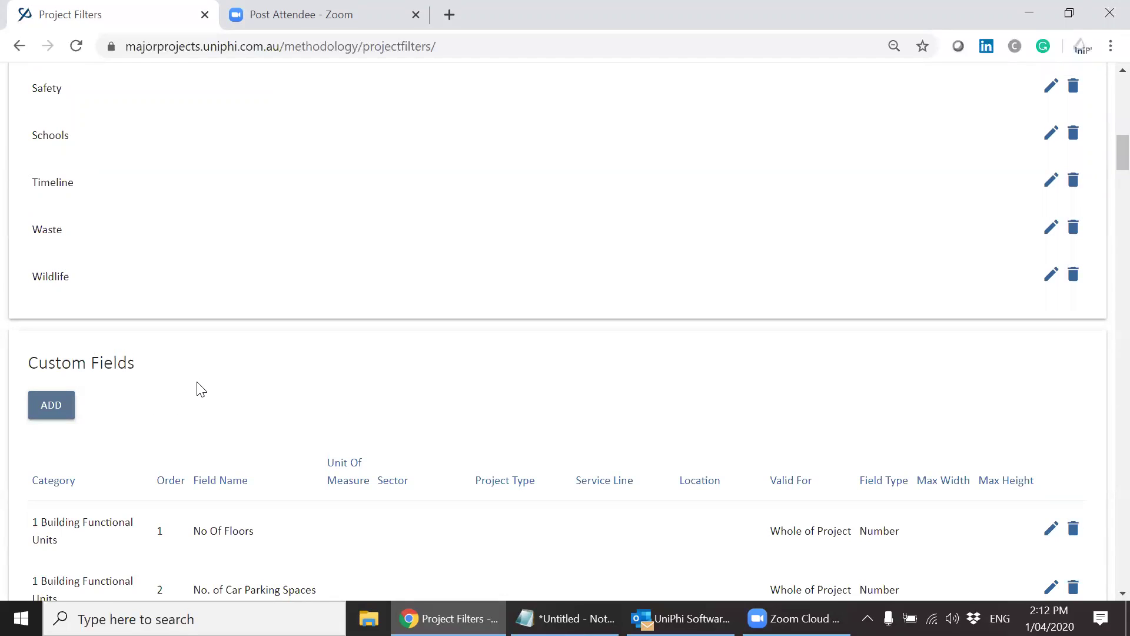
scroll(185, 576, down, 1)
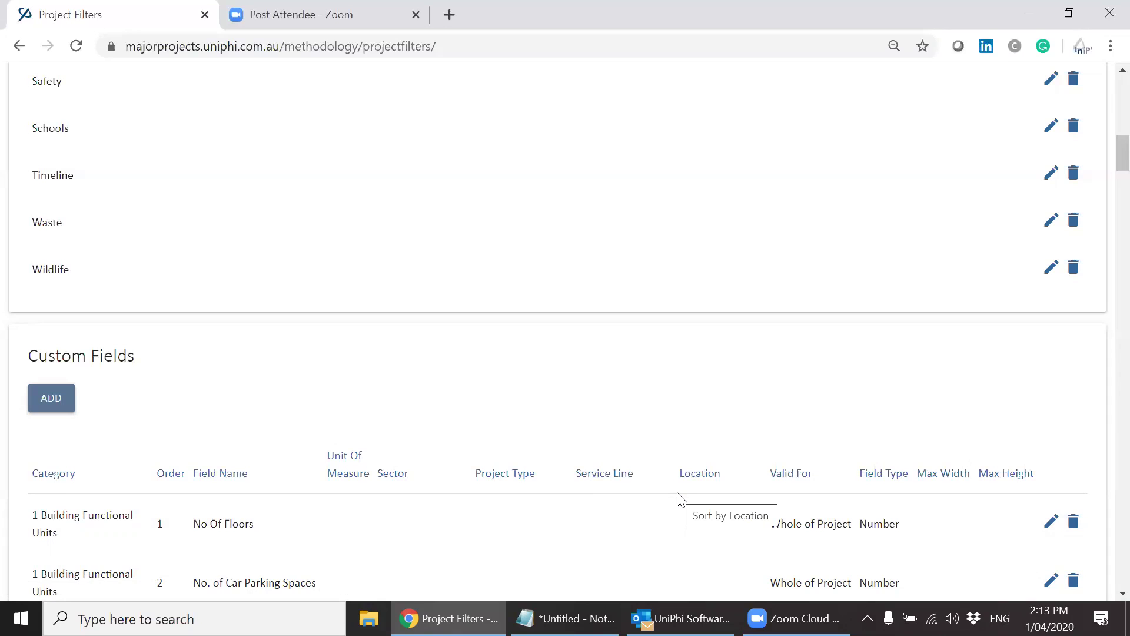
Step: Start a new custom field named Presentation and assign it to the Timeline category
click(59, 403)
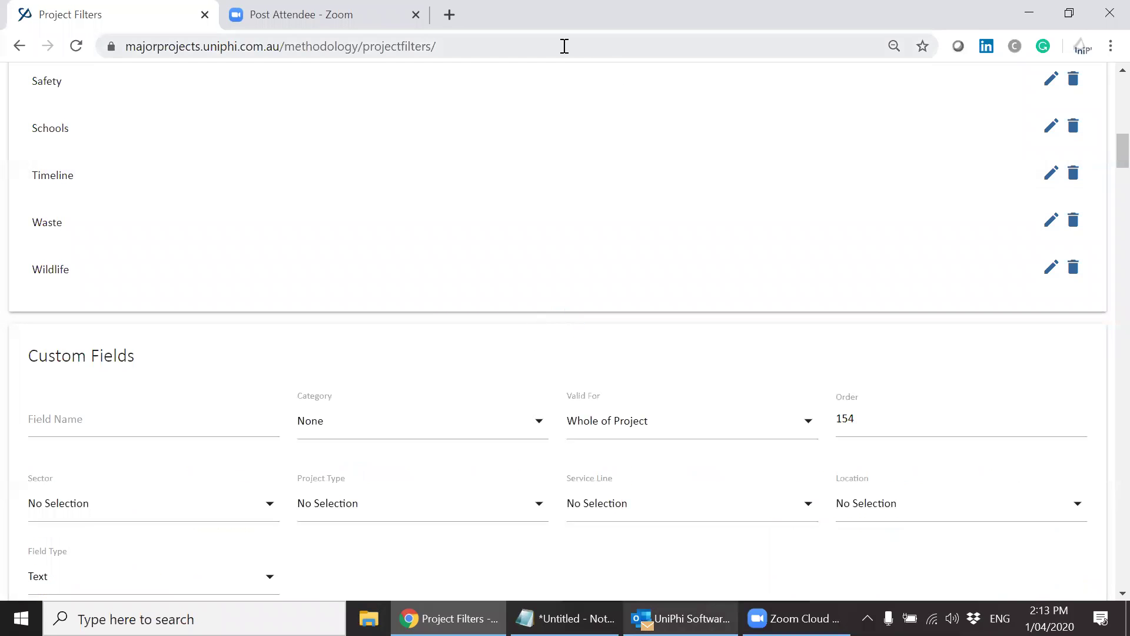
scroll(1105, 177, down, 2)
scroll(1112, 176, down, 3)
scroll(1105, 177, up, 1)
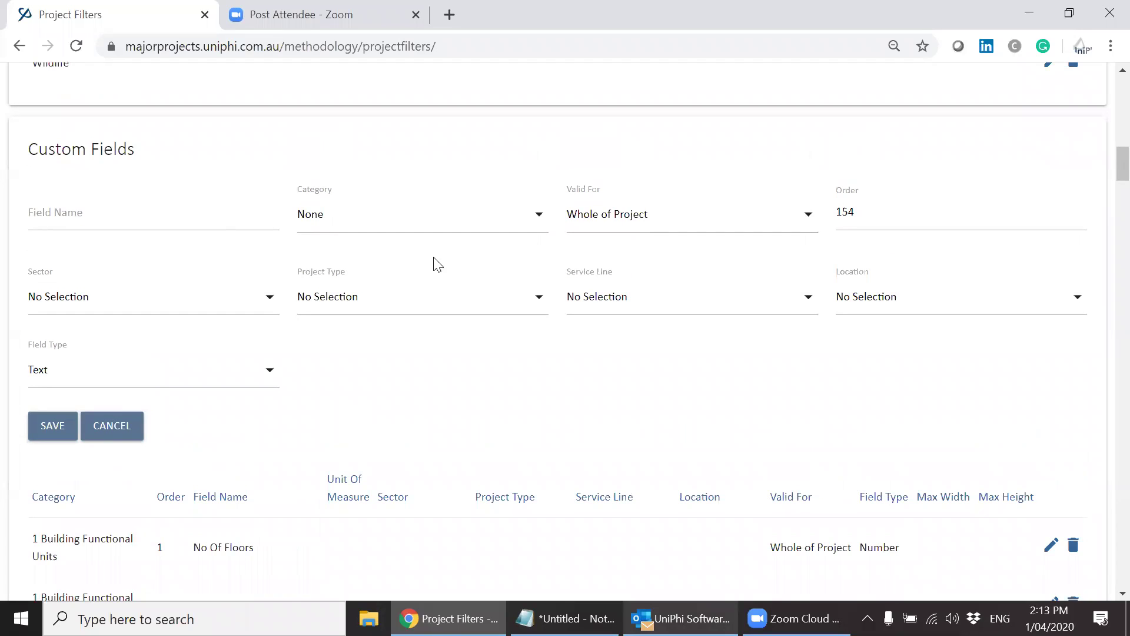
click(213, 215)
text(Presentation)
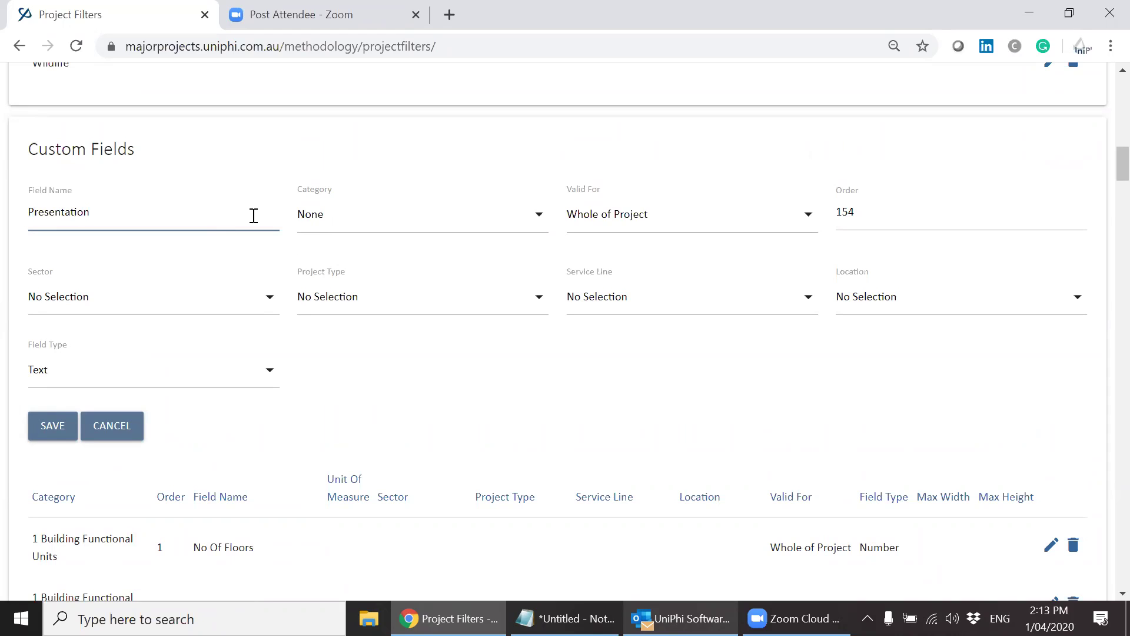
click(360, 222)
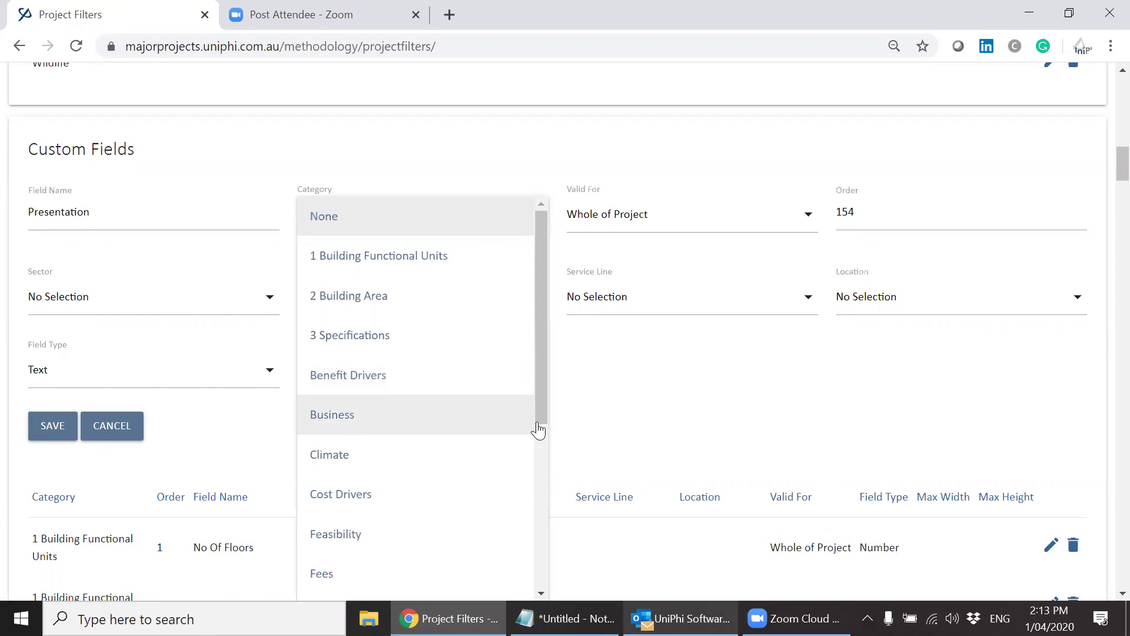
scroll(542, 433, down, 5)
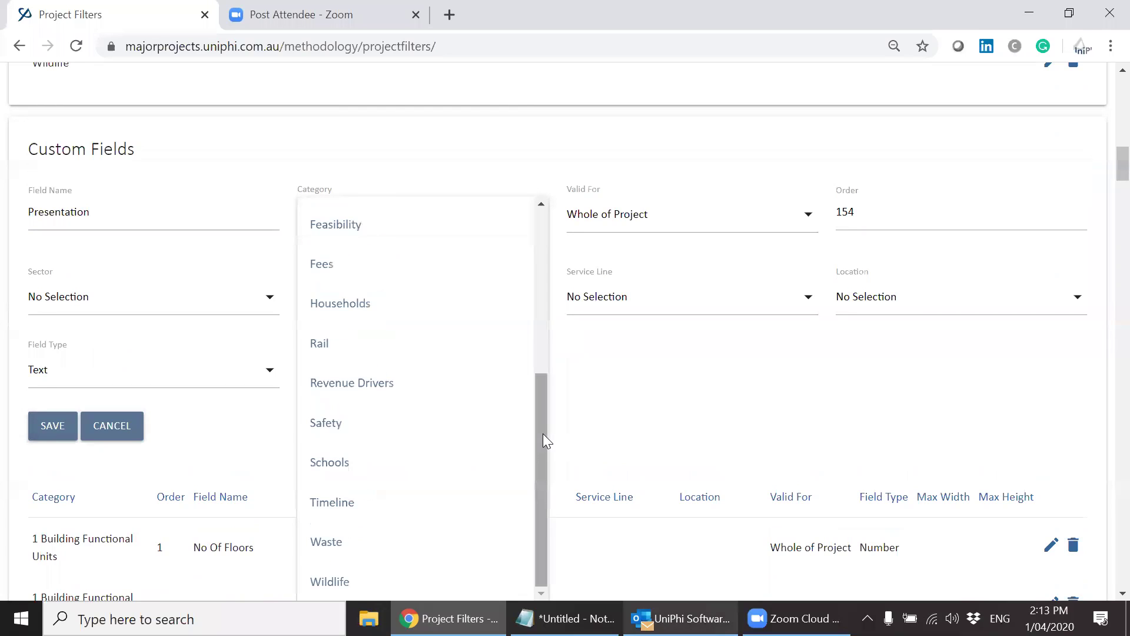
click(405, 514)
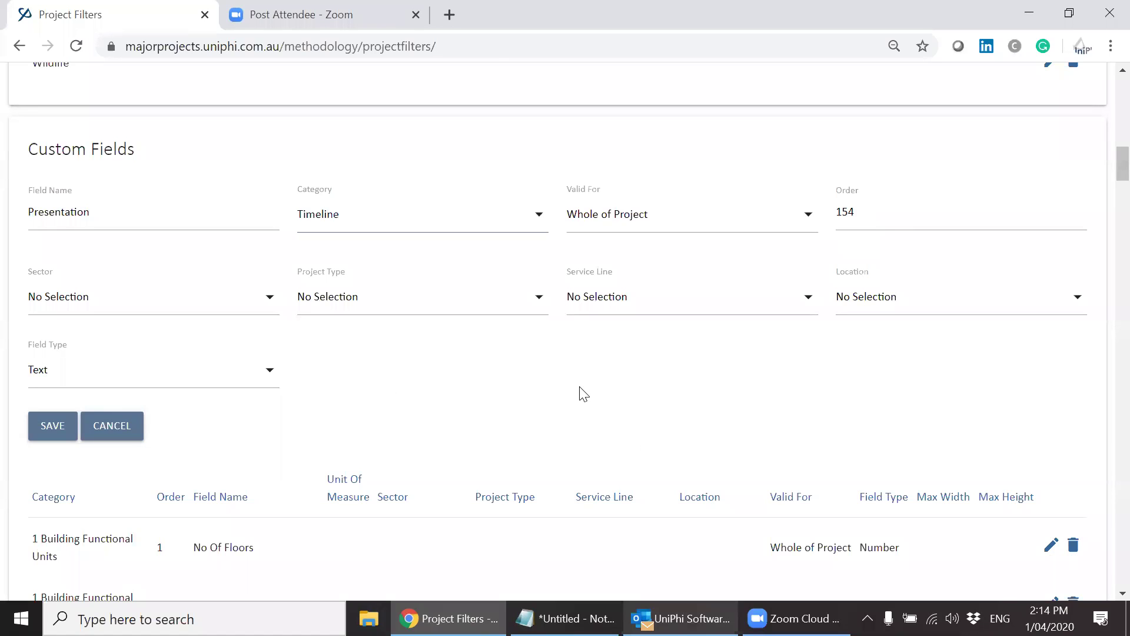
Step: Review the available Sector and Project Type choices for the Presentation field without selecting any
click(262, 306)
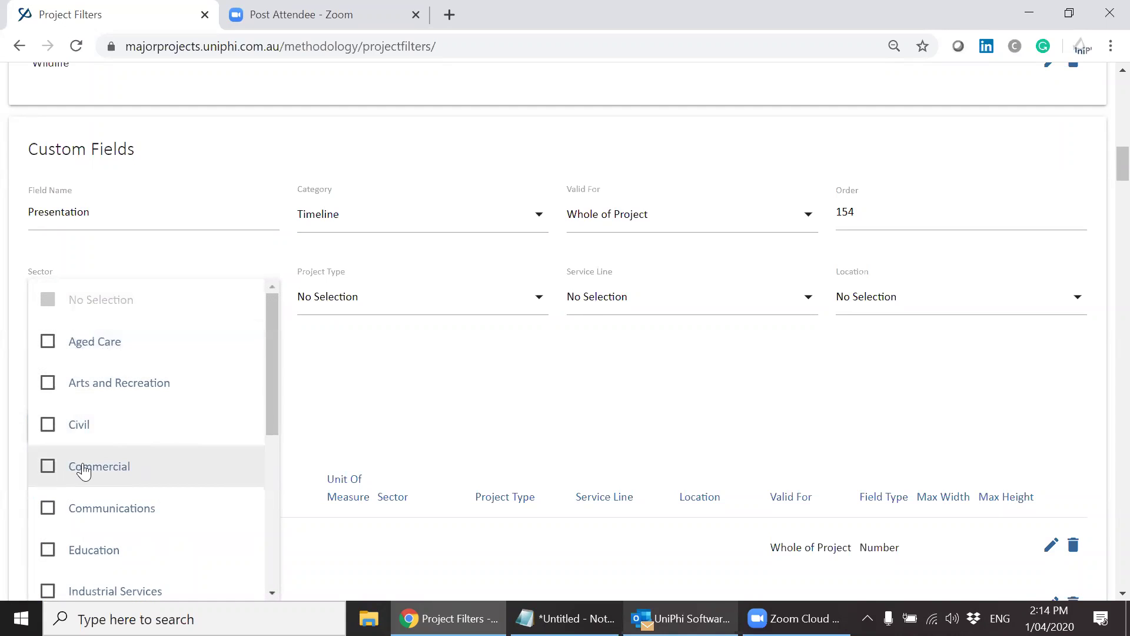
drag(270, 424, 267, 524)
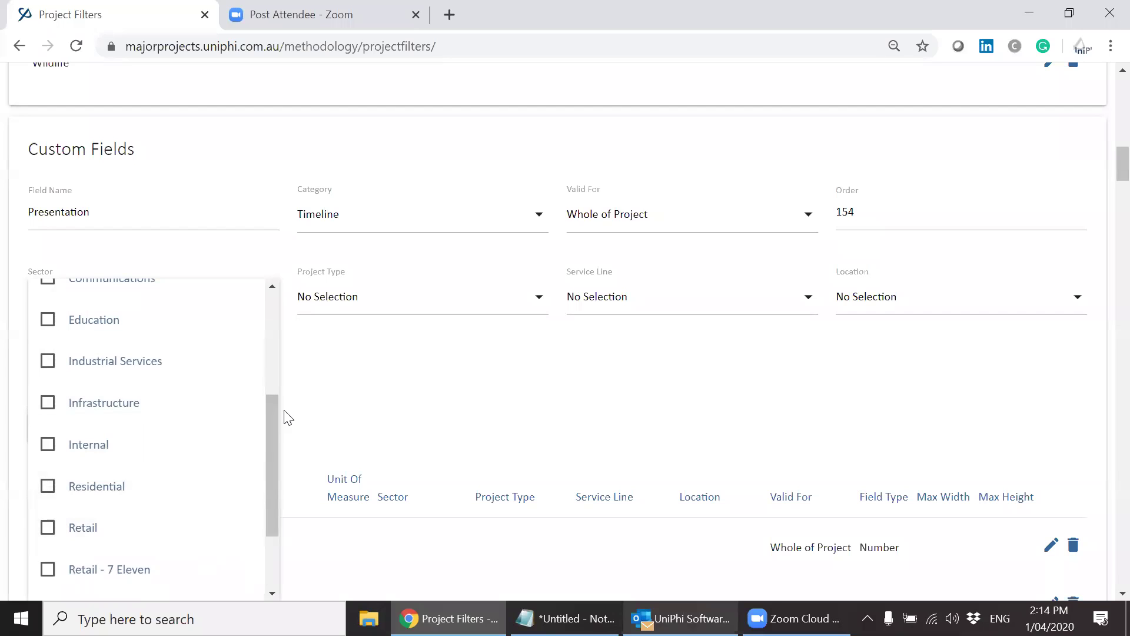
drag(276, 420, 266, 344)
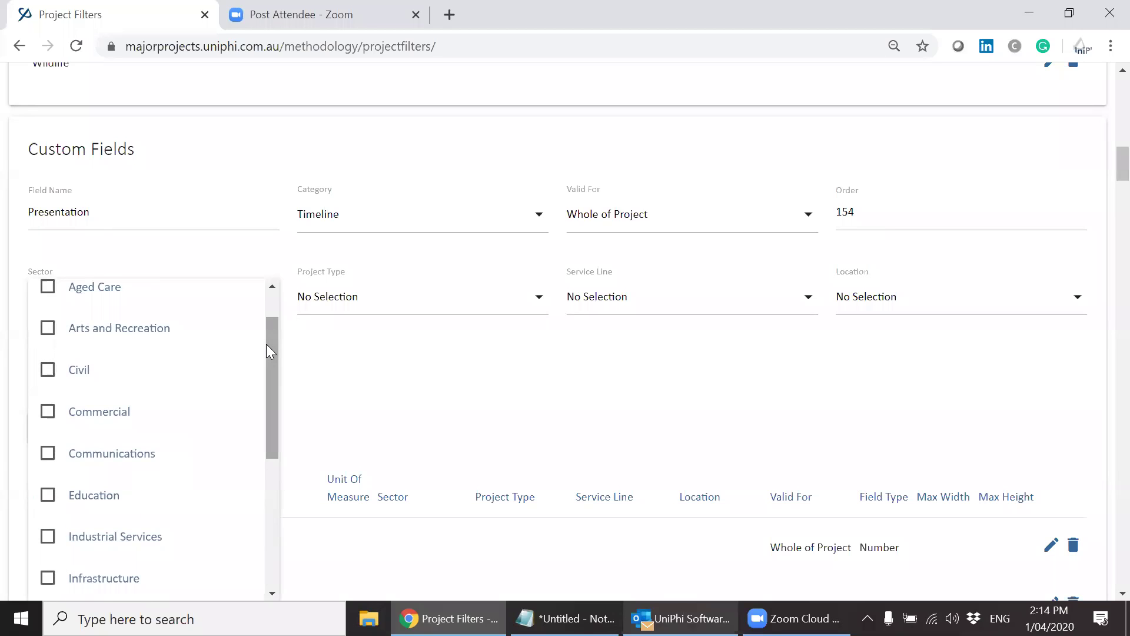
click(423, 361)
click(449, 321)
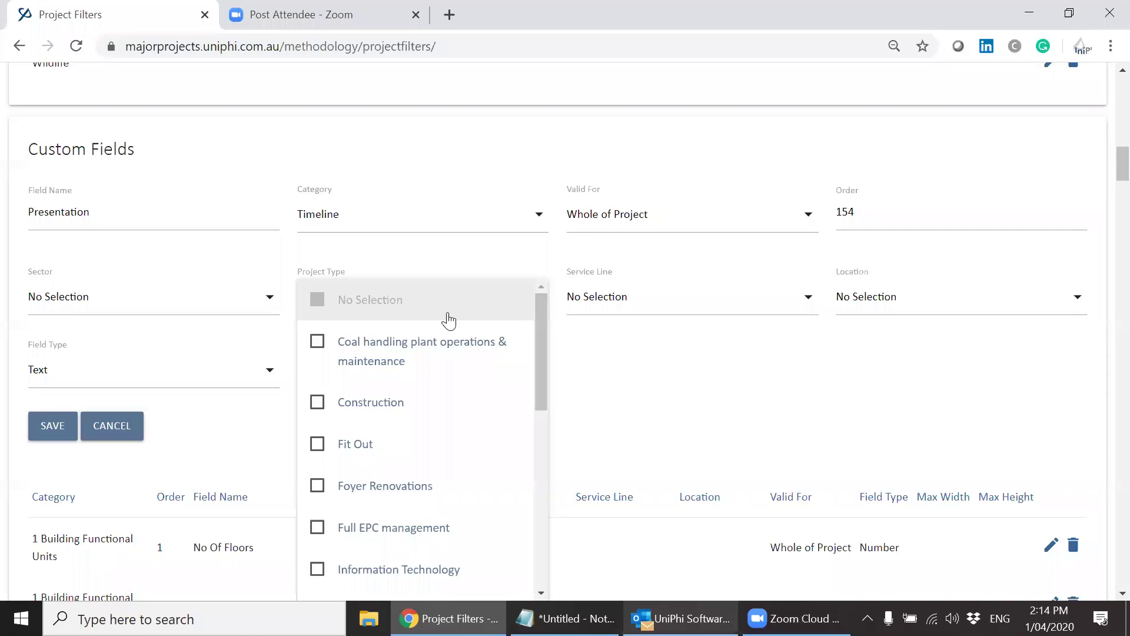
click(537, 376)
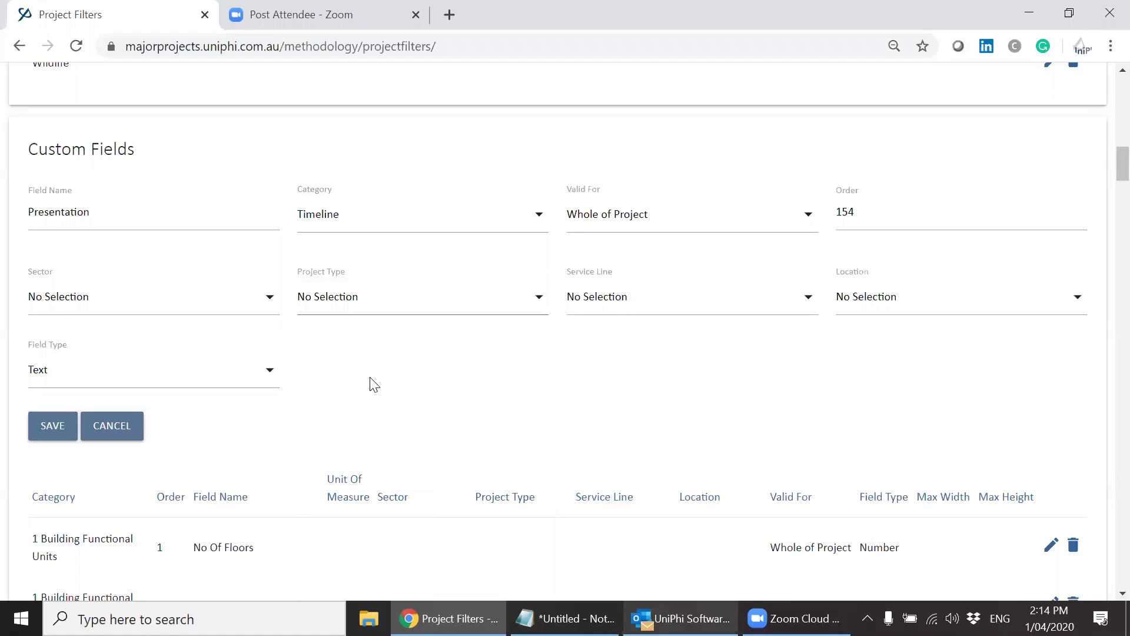
Step: Review the Field Type choices for the Presentation field, from Text to File, and discard the new custom field
click(245, 370)
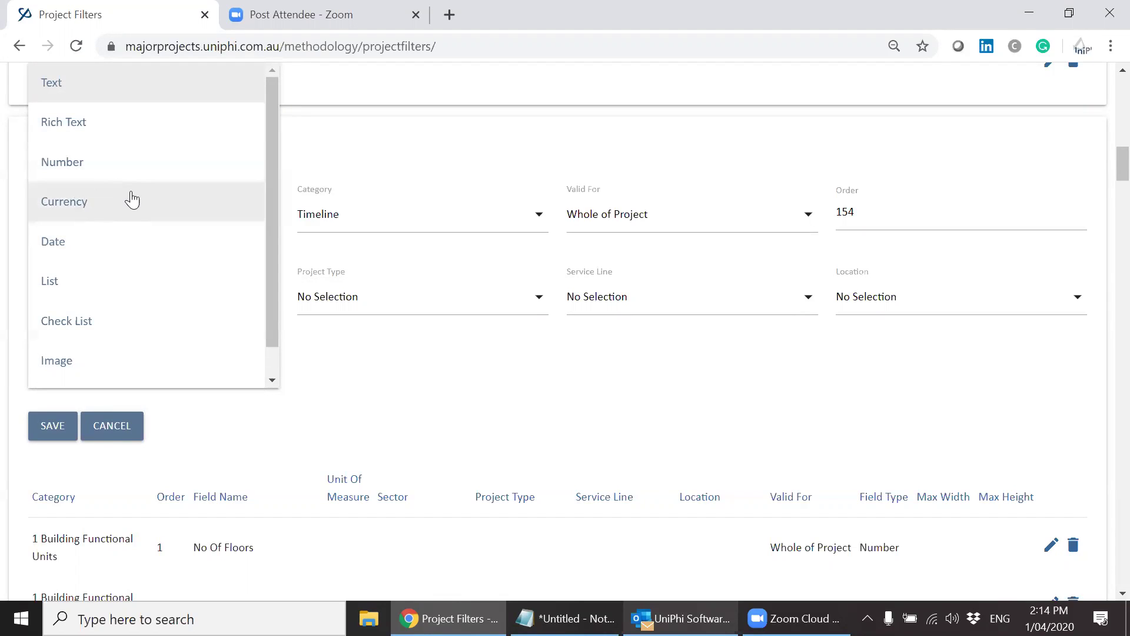
click(272, 360)
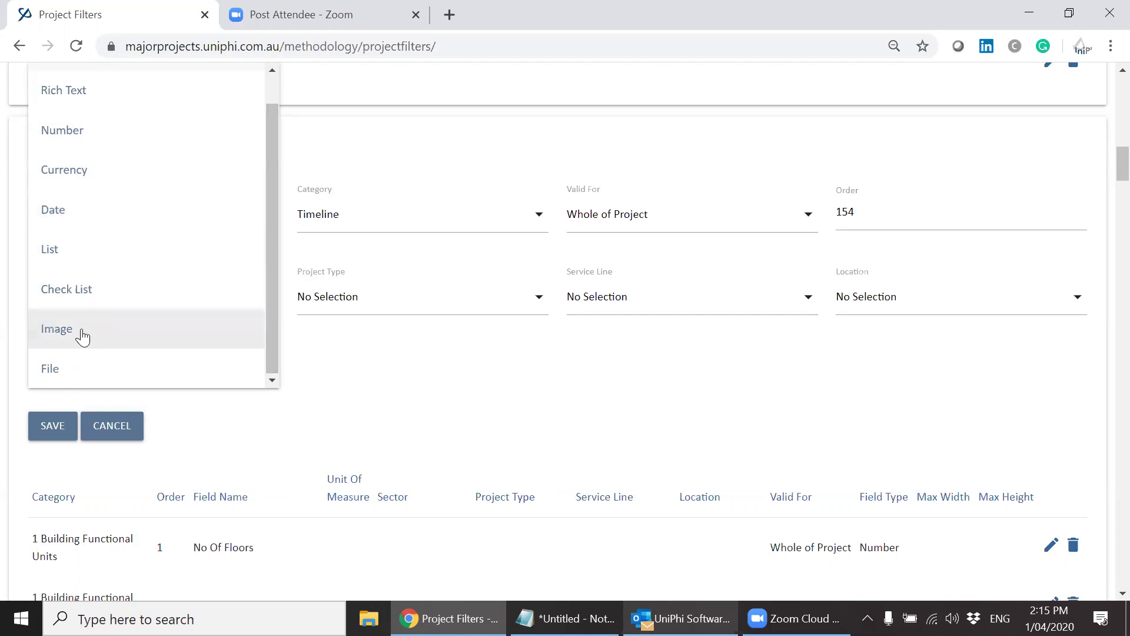
drag(267, 108, 268, 97)
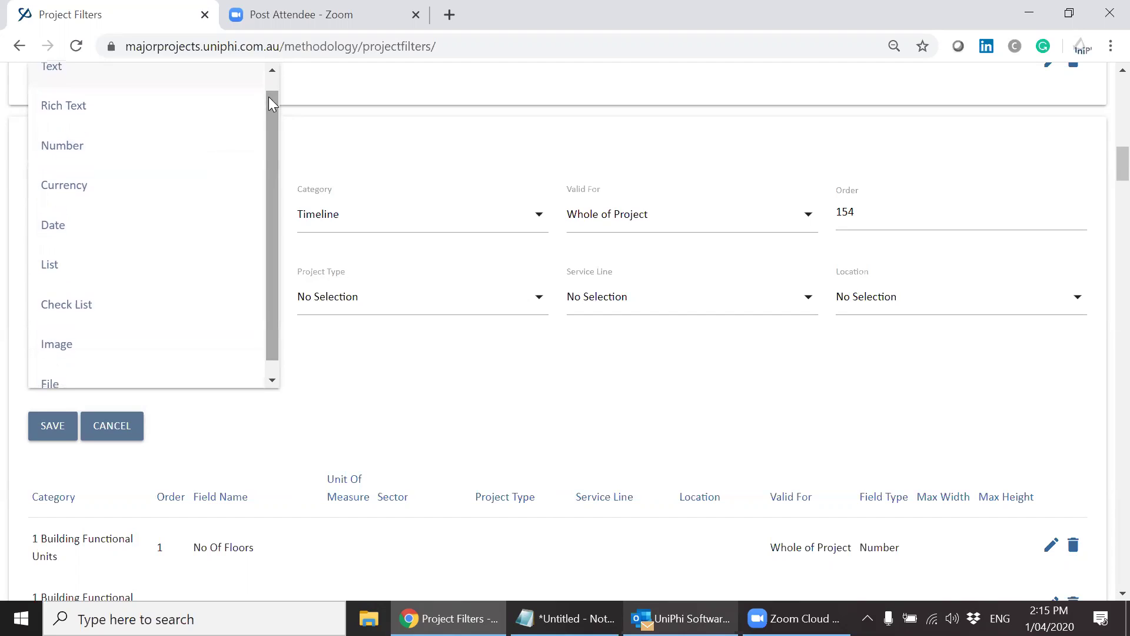
click(362, 363)
click(119, 430)
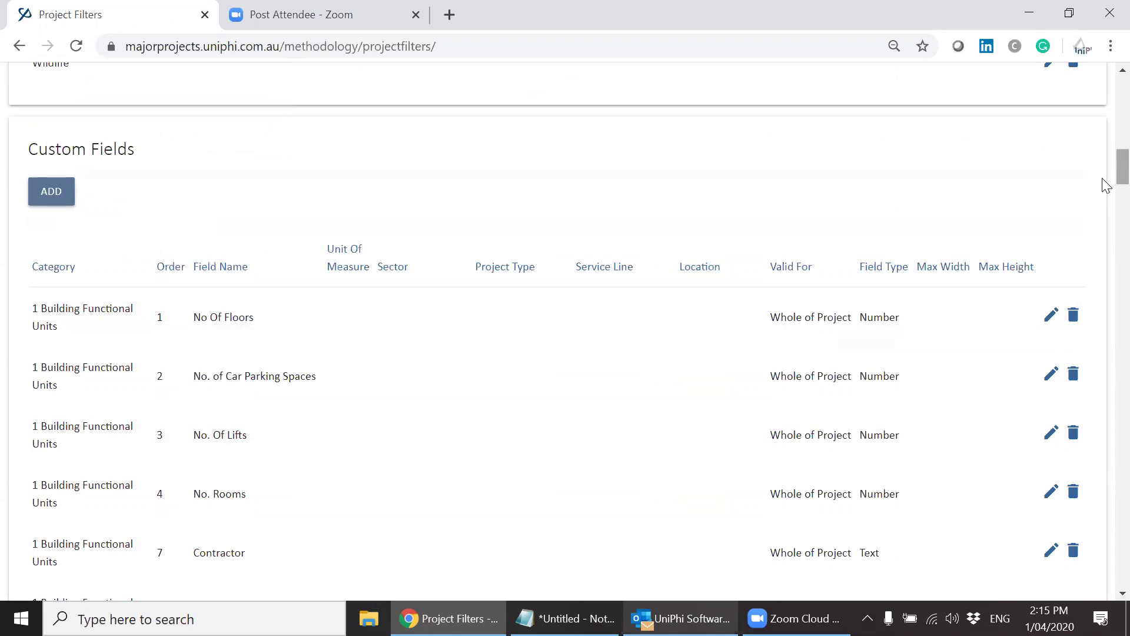
Step: Examine the custom fields table from the building categories through Benefit Drivers and Cost Drivers, including their project type and service line filters
scroll(1105, 196, down, 2)
scroll(1105, 200, down, 6)
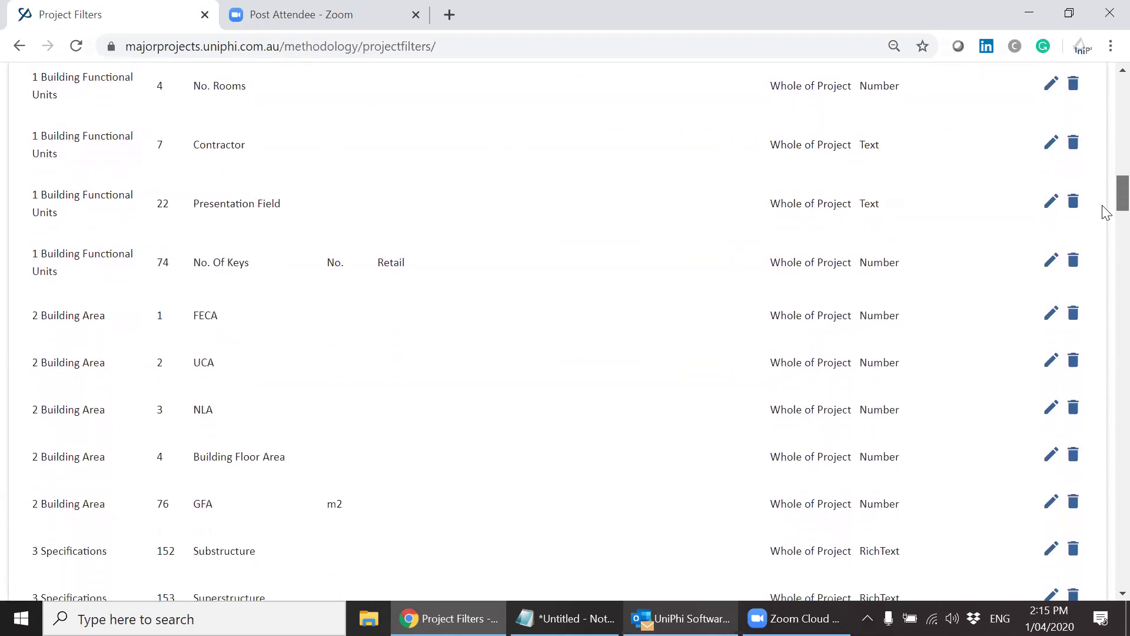
scroll(1105, 215, down, 8)
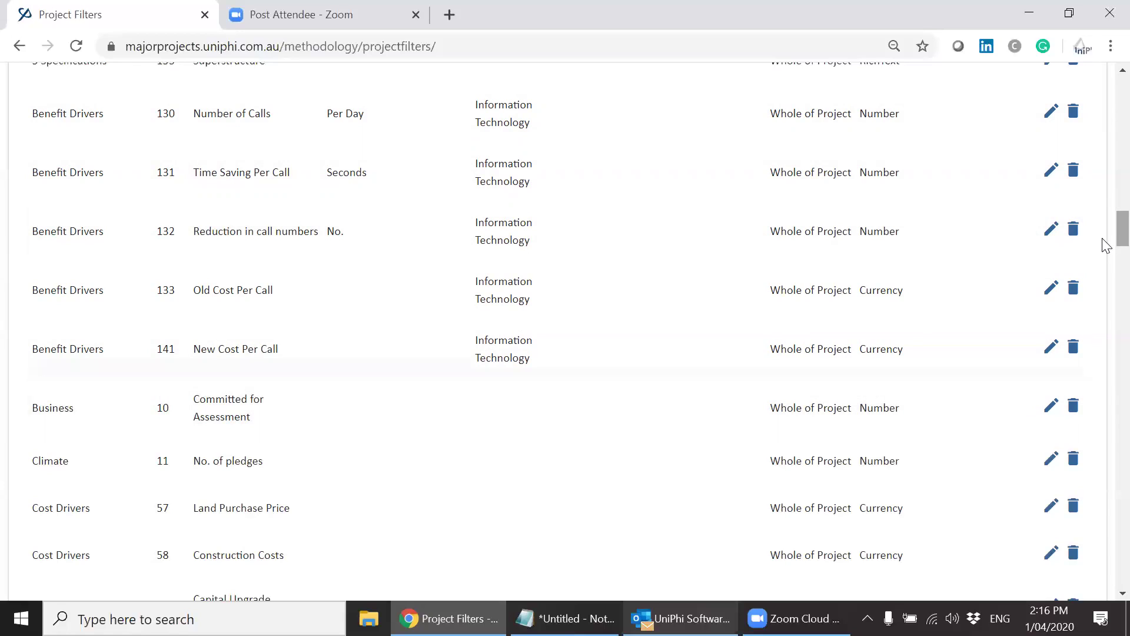
drag(1103, 240, 1104, 265)
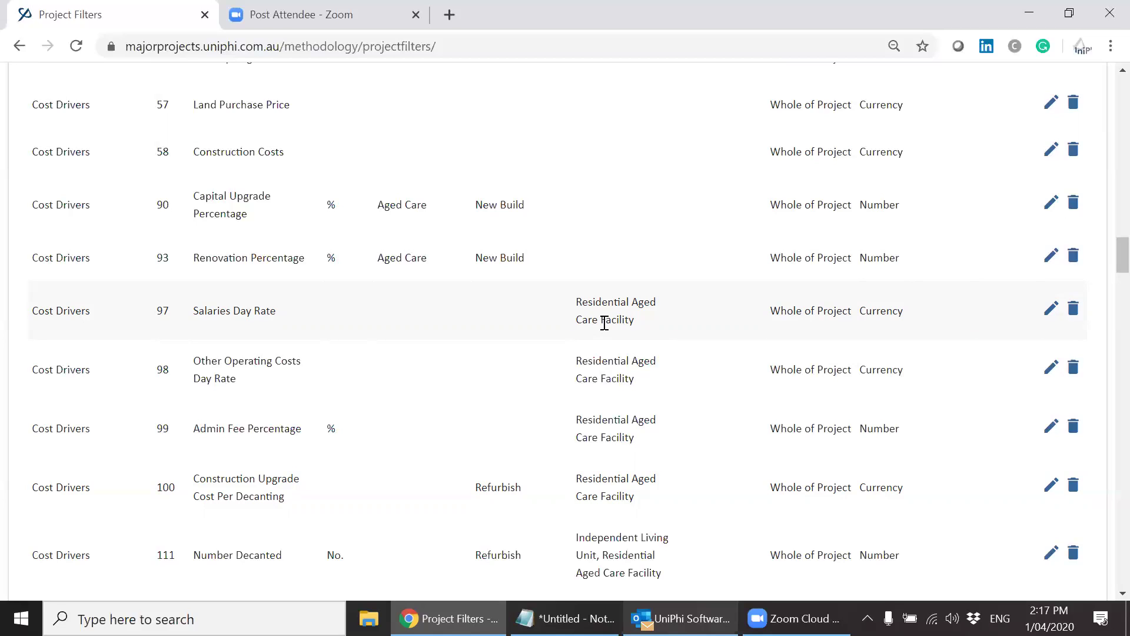
scroll(1104, 596, down, 2)
scroll(1104, 596, down, 4)
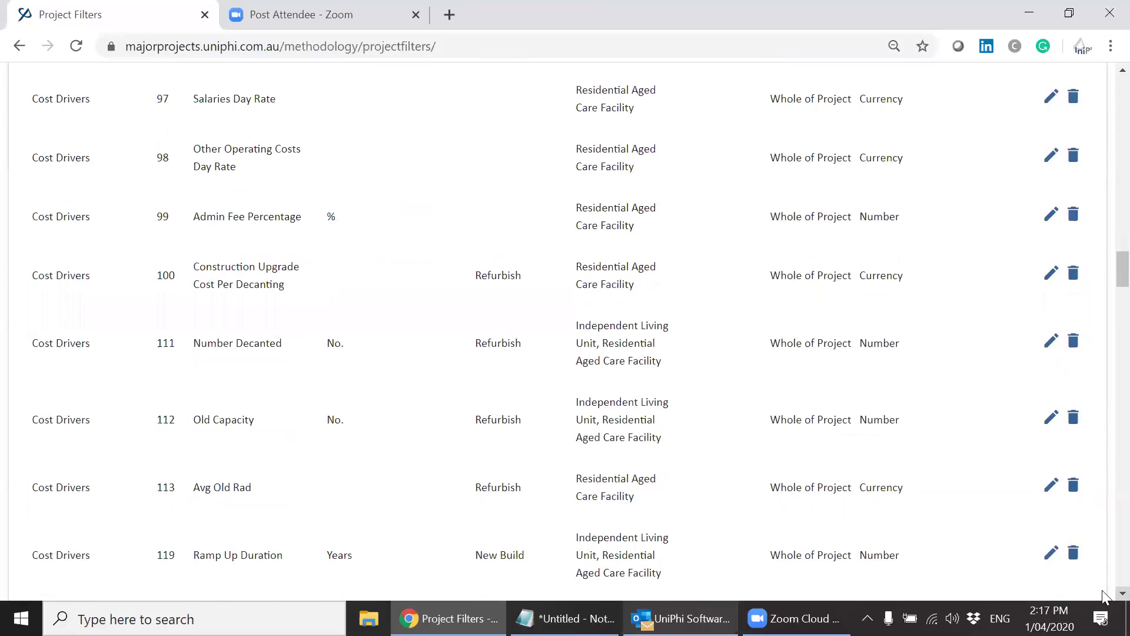
scroll(1104, 595, down, 1)
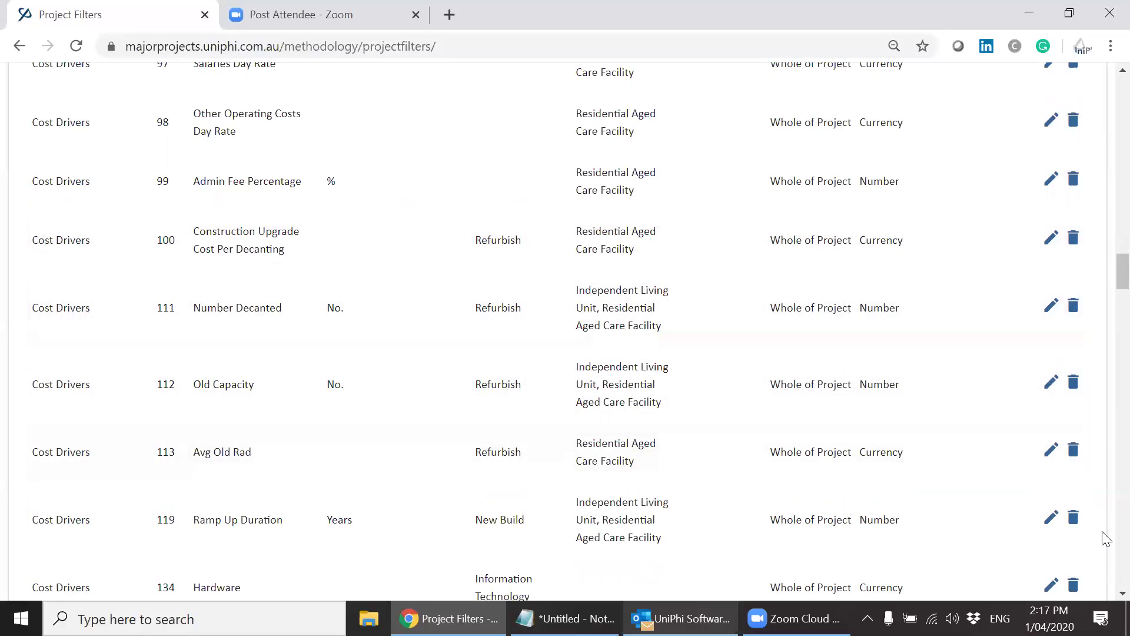
scroll(1106, 538, down, 8)
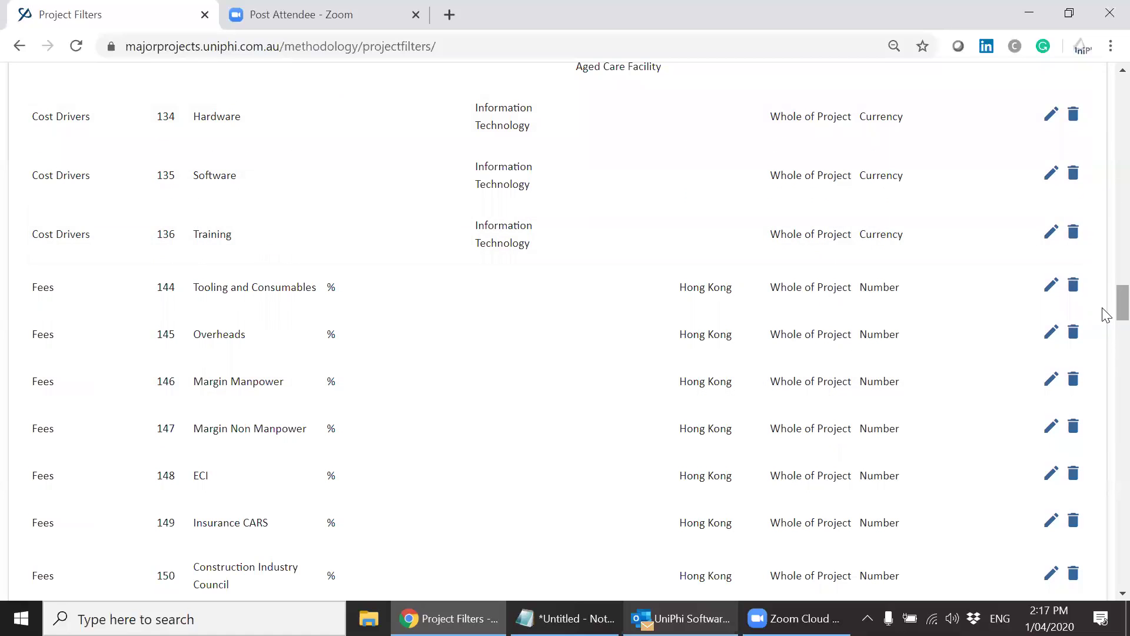
Step: Examine the Revenue Drivers custom fields, highlighting the Residential apartment and rent fields and continuing through the aged care and independent living fields
drag(1105, 309, 1105, 353)
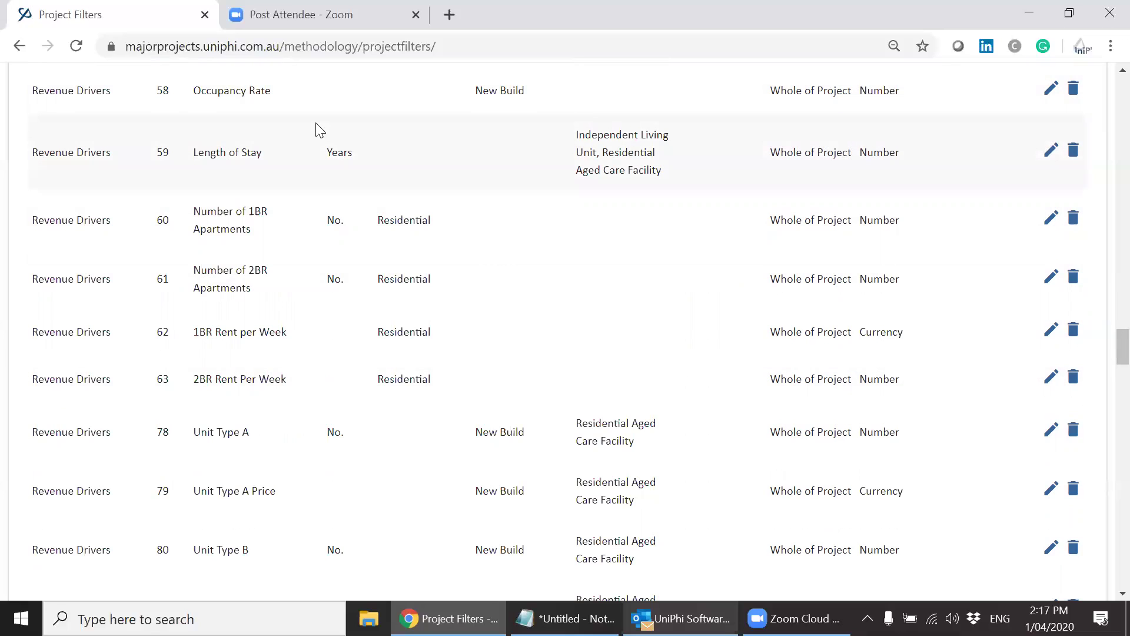
drag(194, 213, 449, 377)
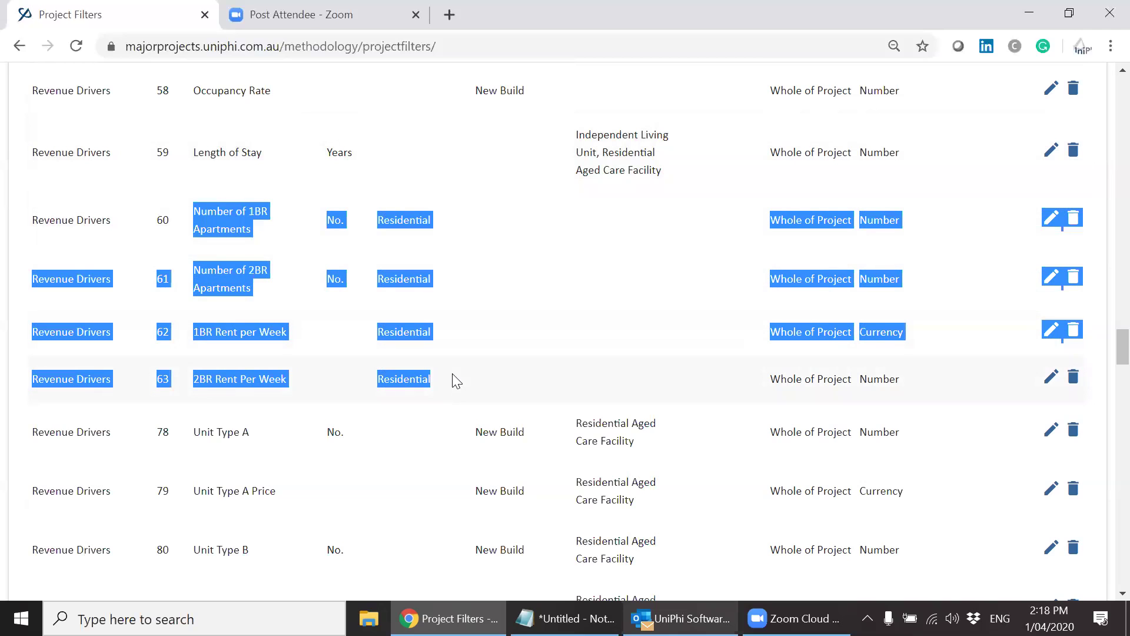
click(450, 312)
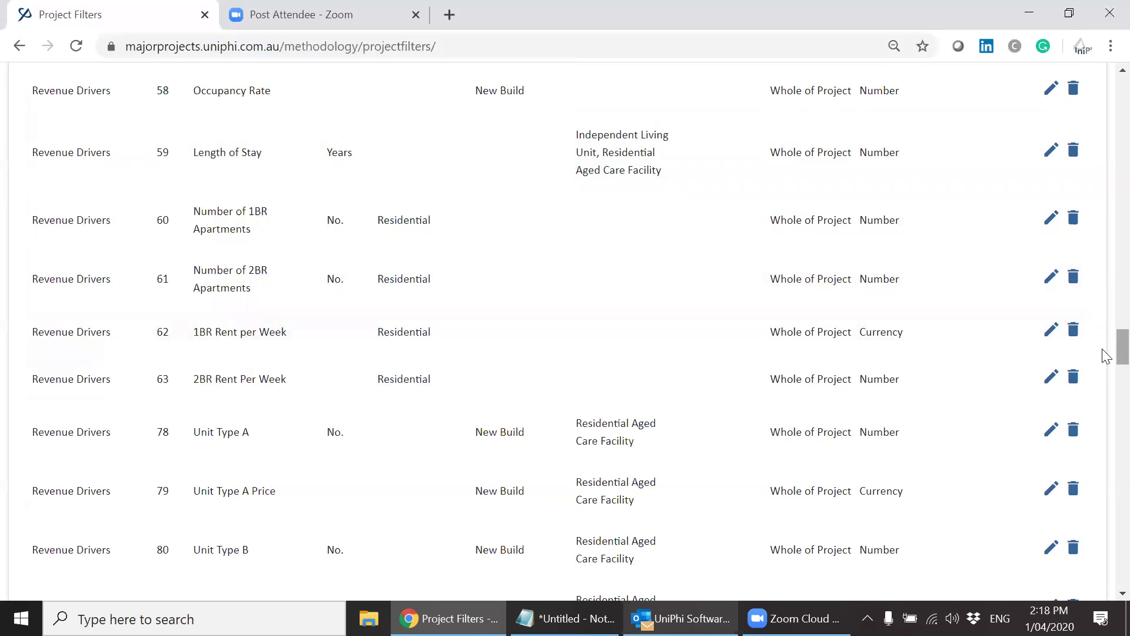
scroll(1105, 359, down, 3)
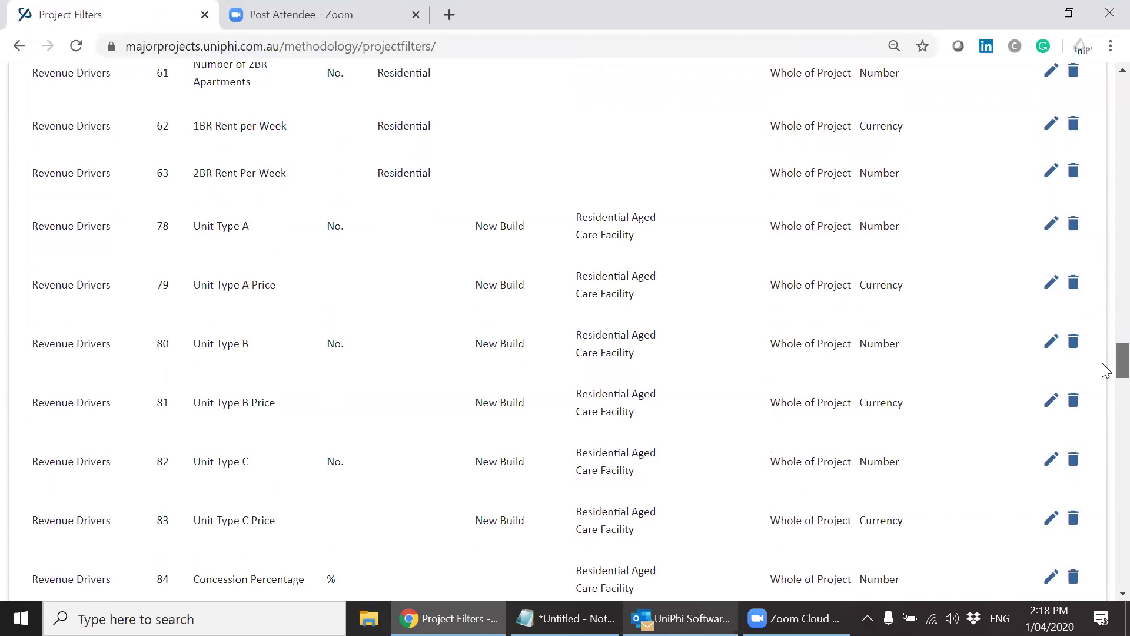
scroll(1106, 369, down, 1)
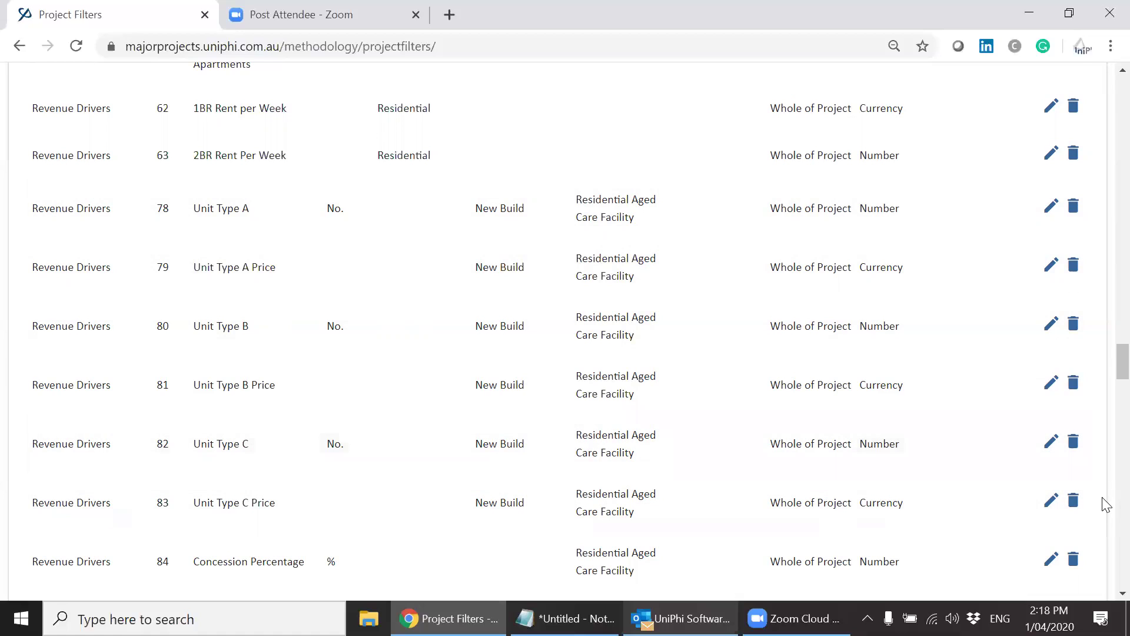
scroll(1105, 505, down, 8)
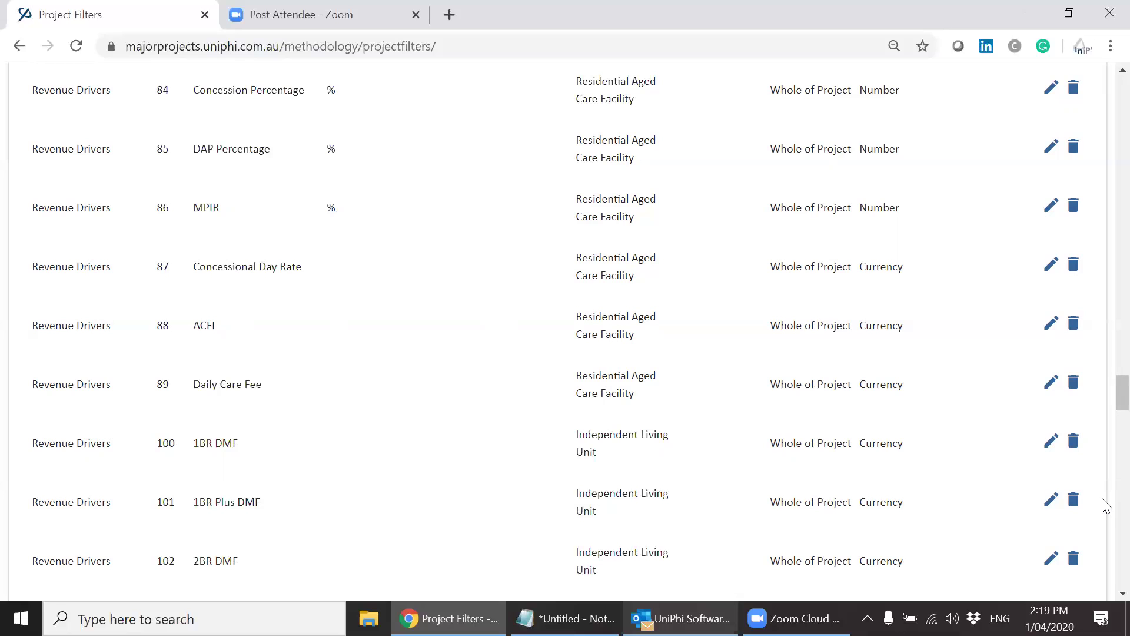
scroll(1105, 412, down, 3)
scroll(1104, 429, down, 2)
scroll(1103, 423, up, 1)
scroll(1106, 448, down, 8)
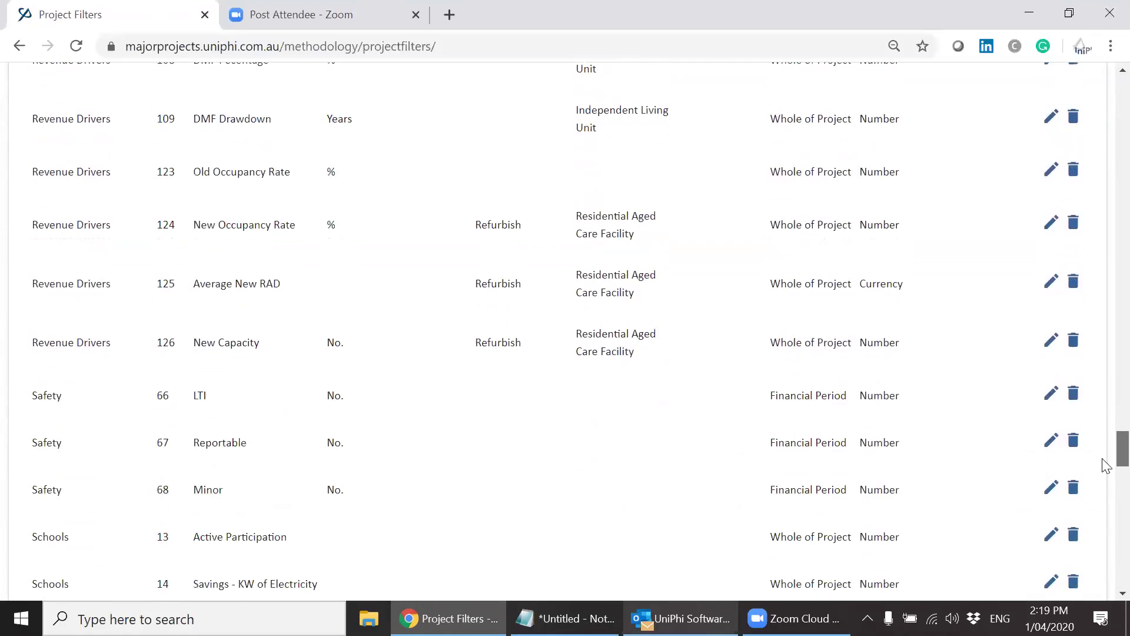
Step: Open the Metrics configuration page
scroll(1105, 465, up, 20)
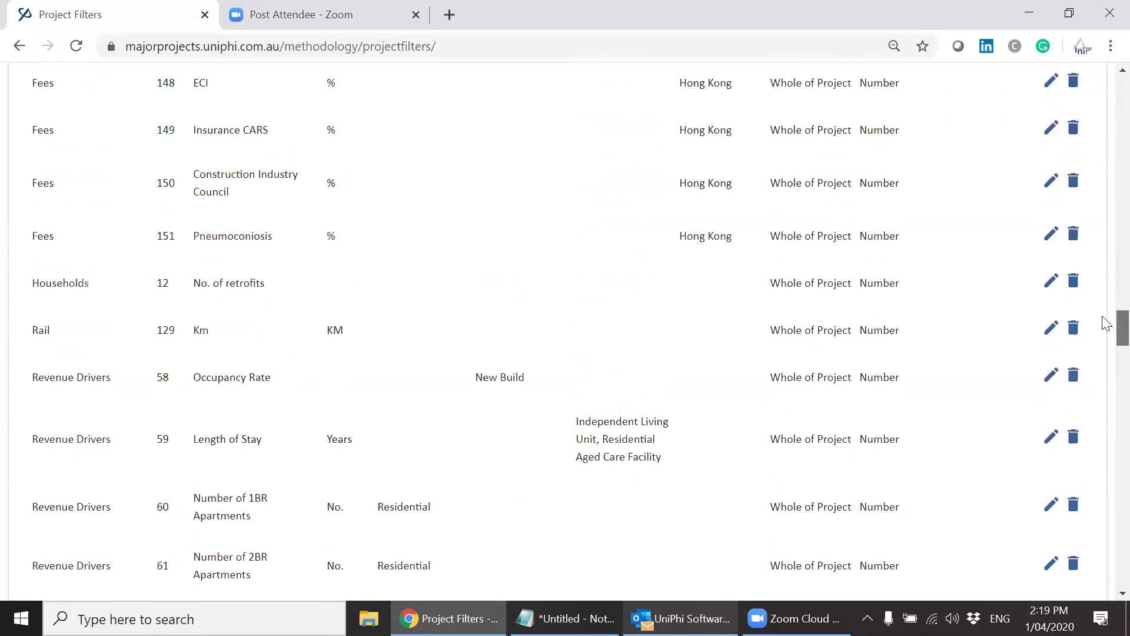
scroll(1105, 109, up, 6)
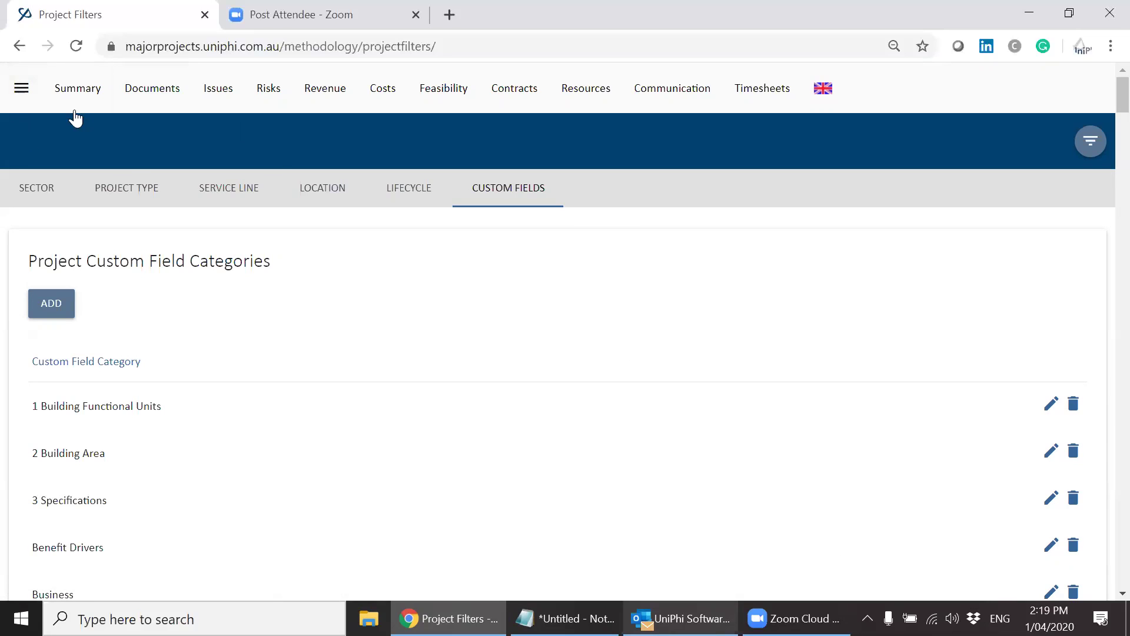
click(27, 95)
click(24, 333)
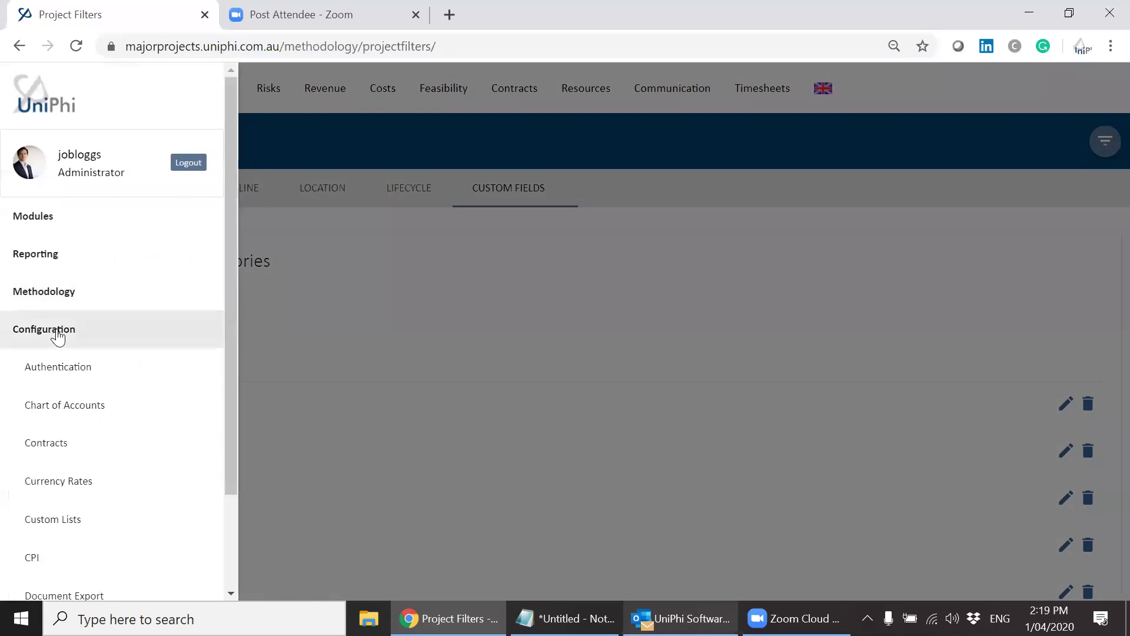
click(227, 485)
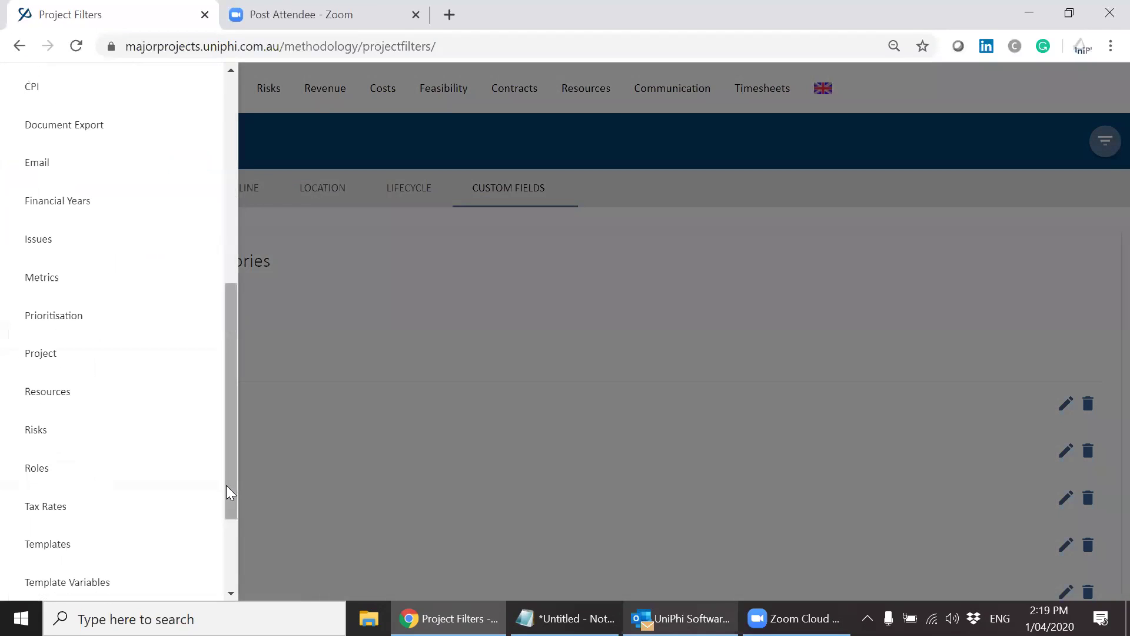
click(46, 277)
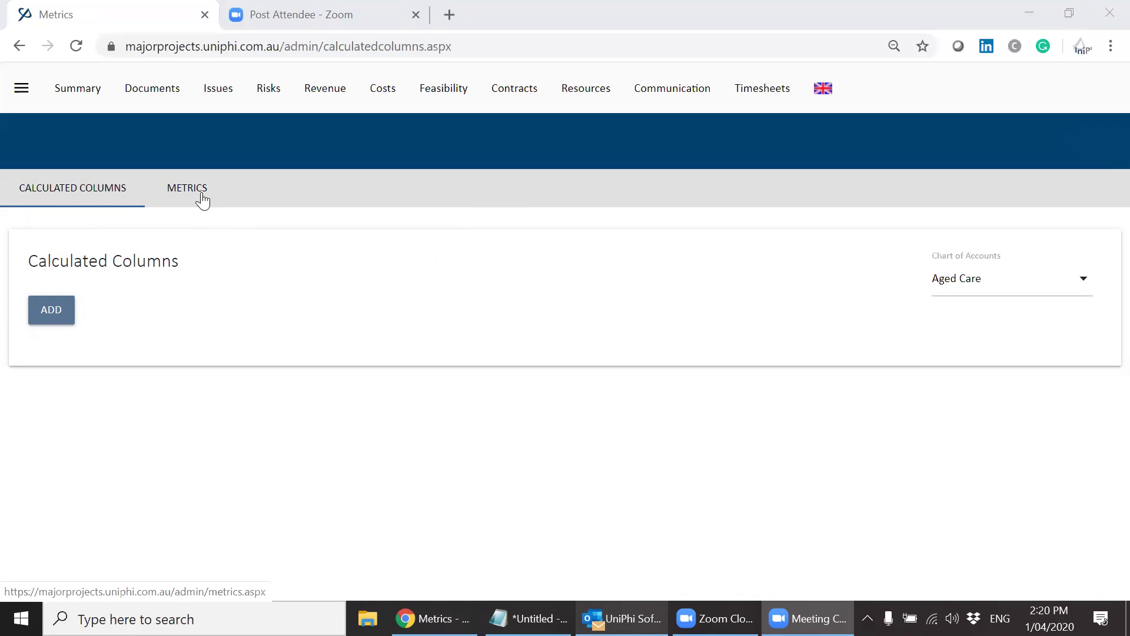
Step: Show the calculated columns for the NPWC chart of accounts and examine the $/m2 FECA formula
click(998, 283)
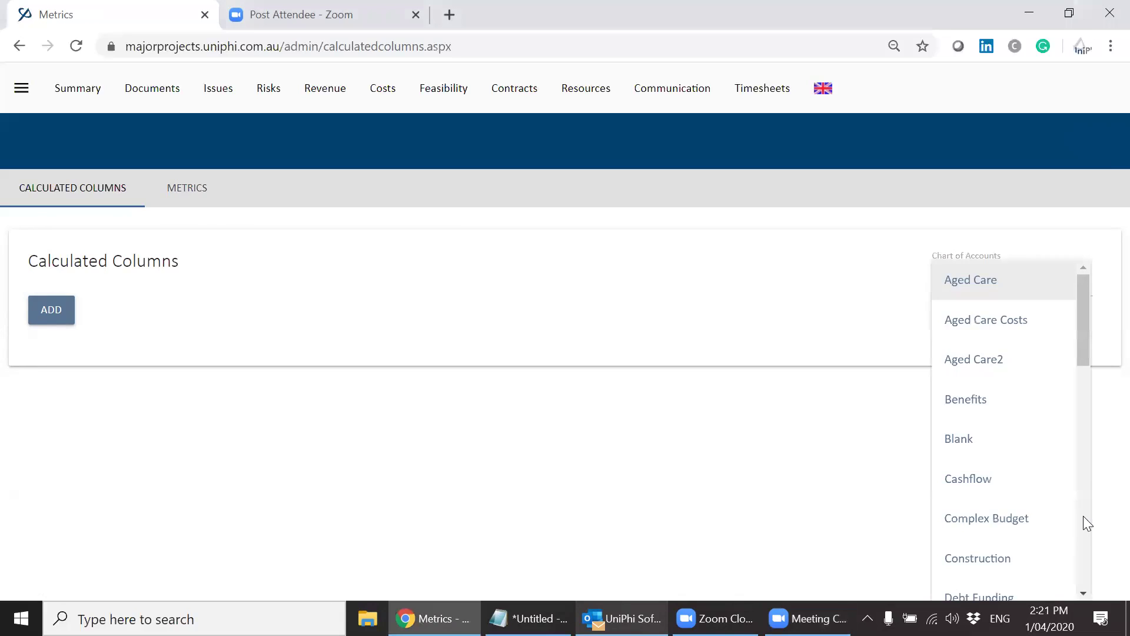
scroll(1083, 516, down, 5)
scroll(1083, 516, down, 5)
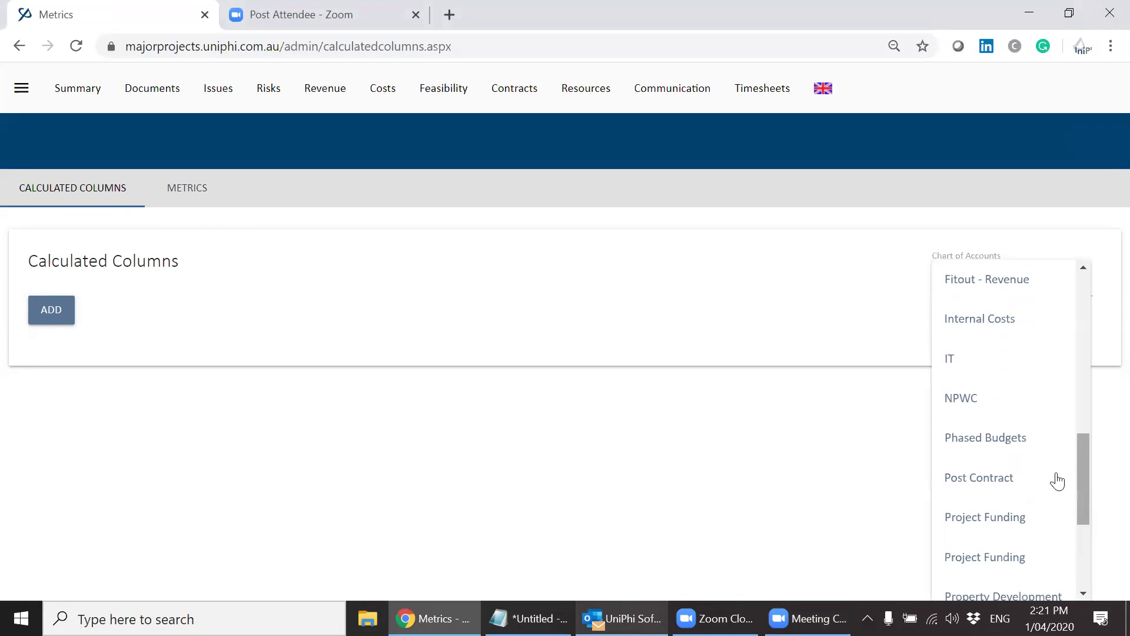
click(1003, 411)
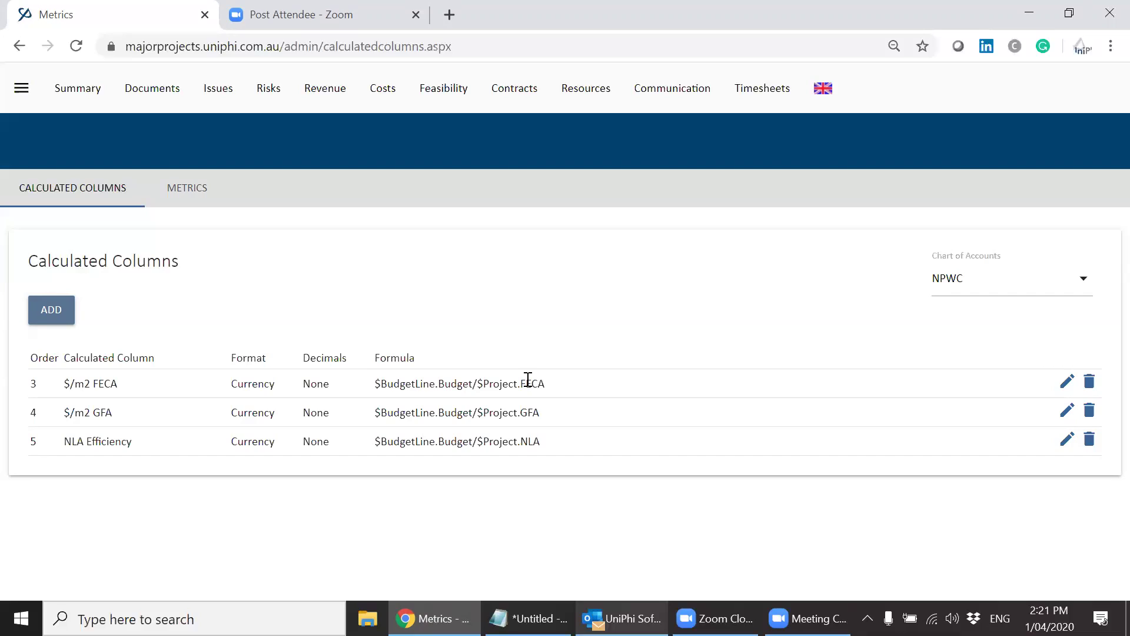
drag(375, 383, 573, 384)
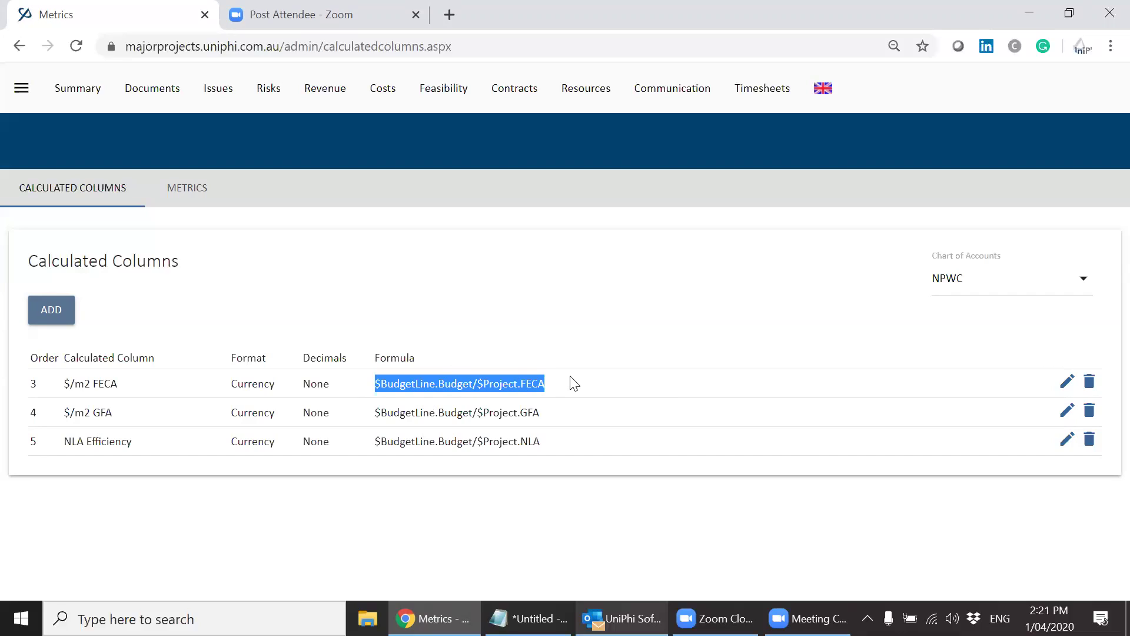
click(574, 384)
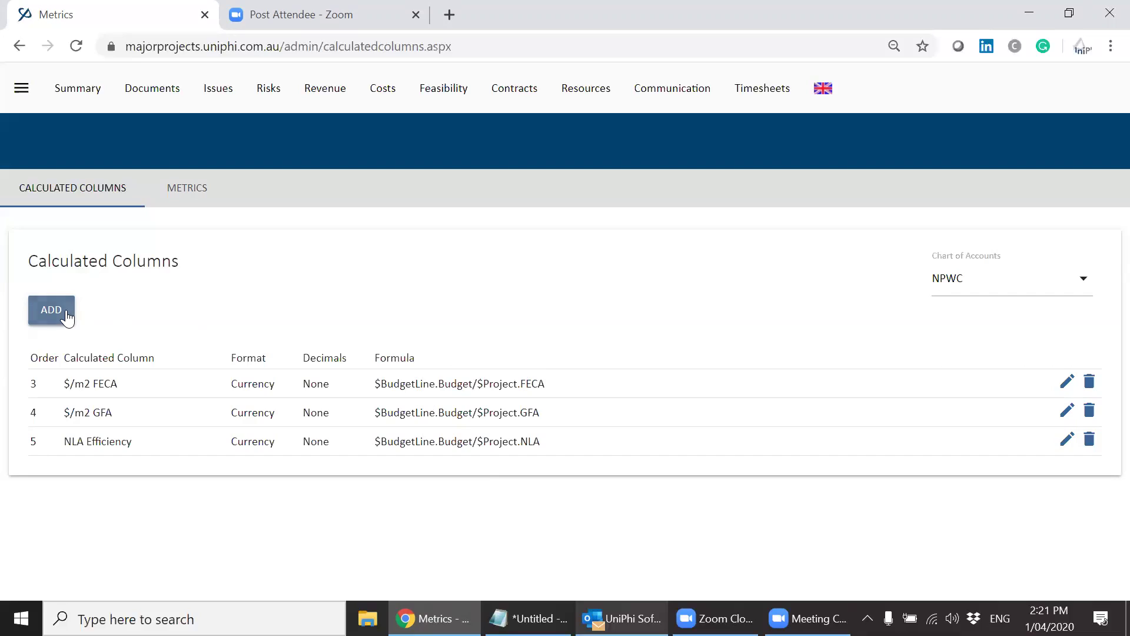
Step: Start a new calculated column named $/m2 UCA for the NPWC chart of accounts
click(66, 317)
click(198, 311)
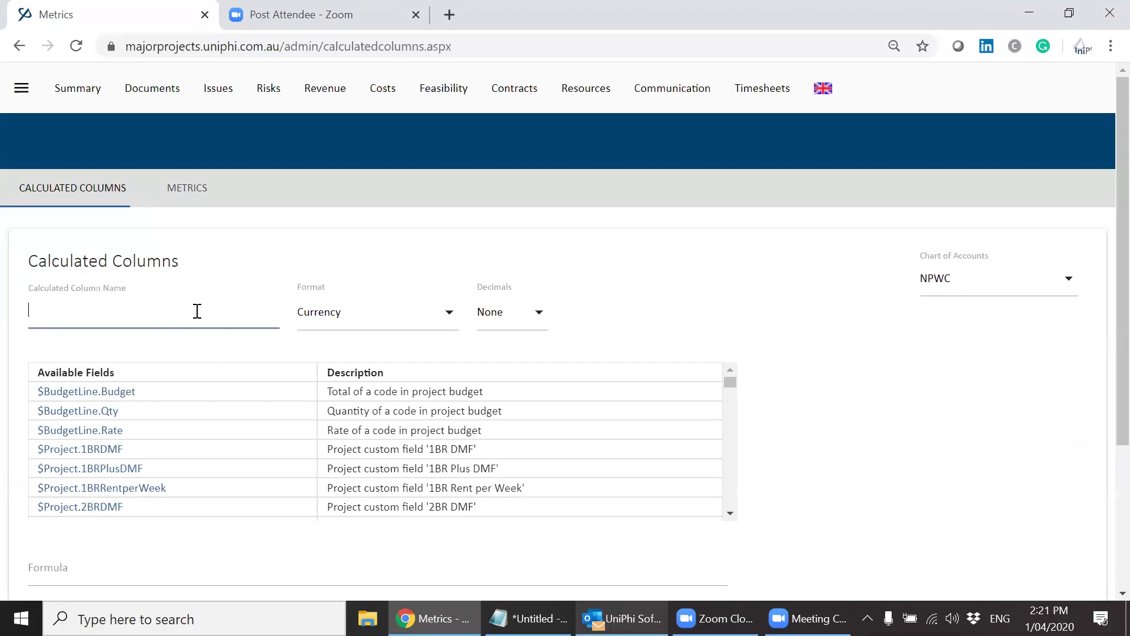
text(m2)
key(Home)
text($/)
key(End)
text(UCA)
click(562, 328)
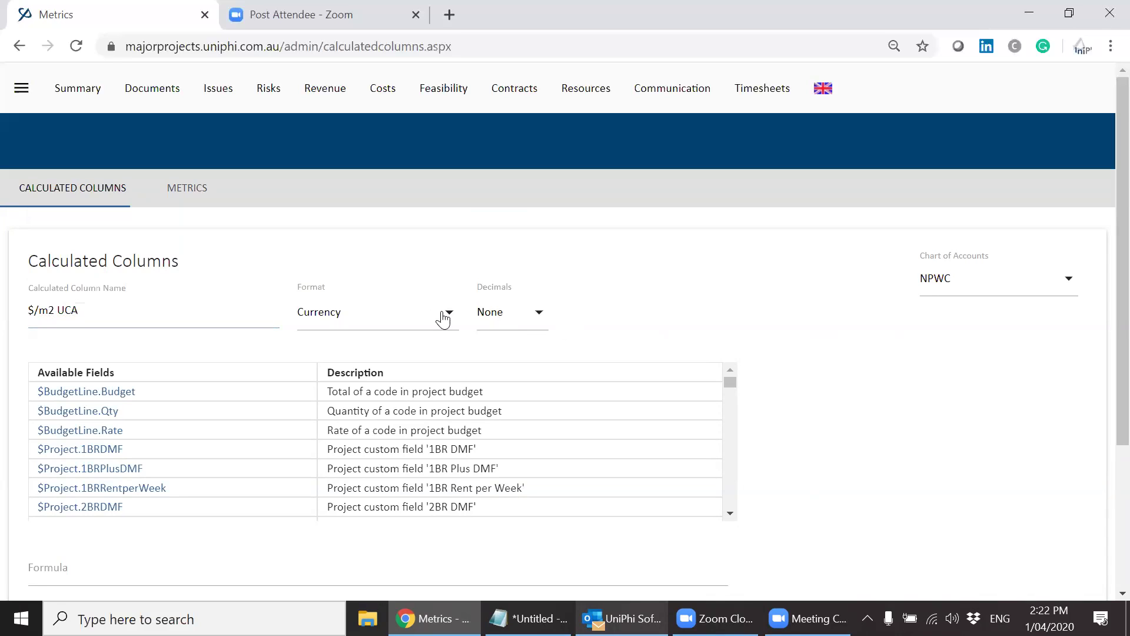
Step: Review the Format and Decimals choices for the new calculated column
click(404, 320)
click(423, 275)
click(497, 324)
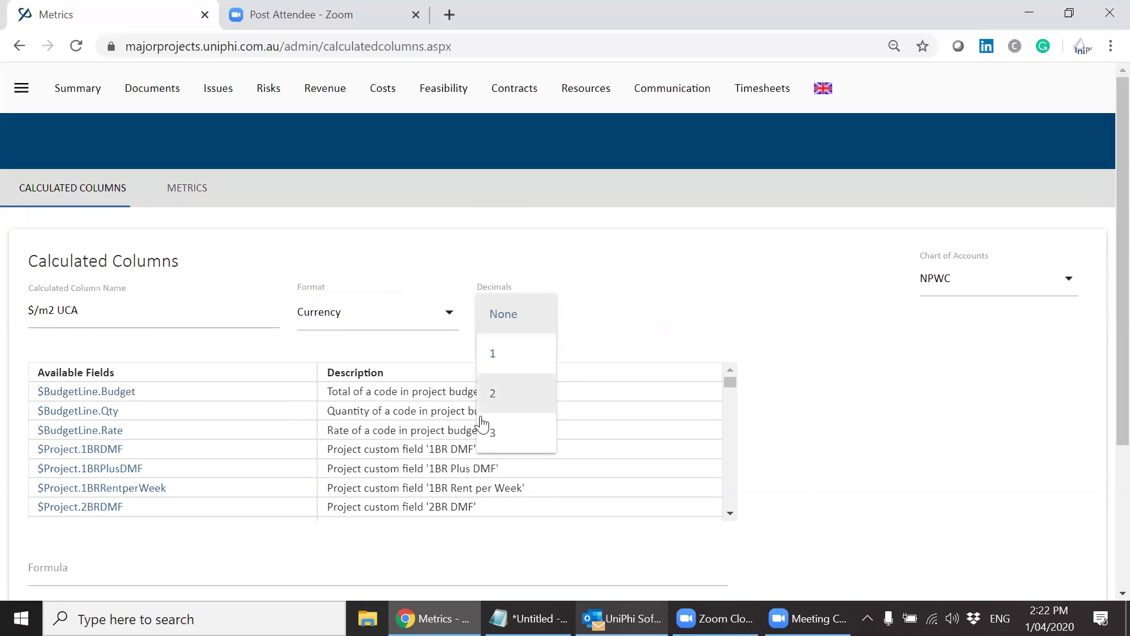
click(557, 259)
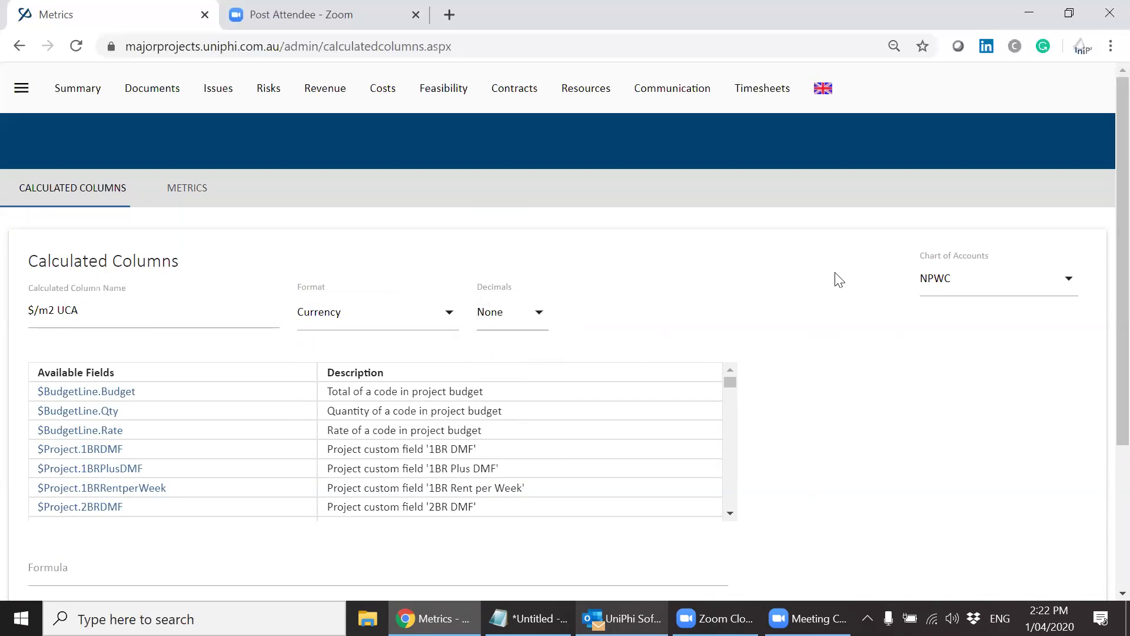
Step: Rename the new calculated column as Wall to Floor
scroll(1097, 325, down, 2)
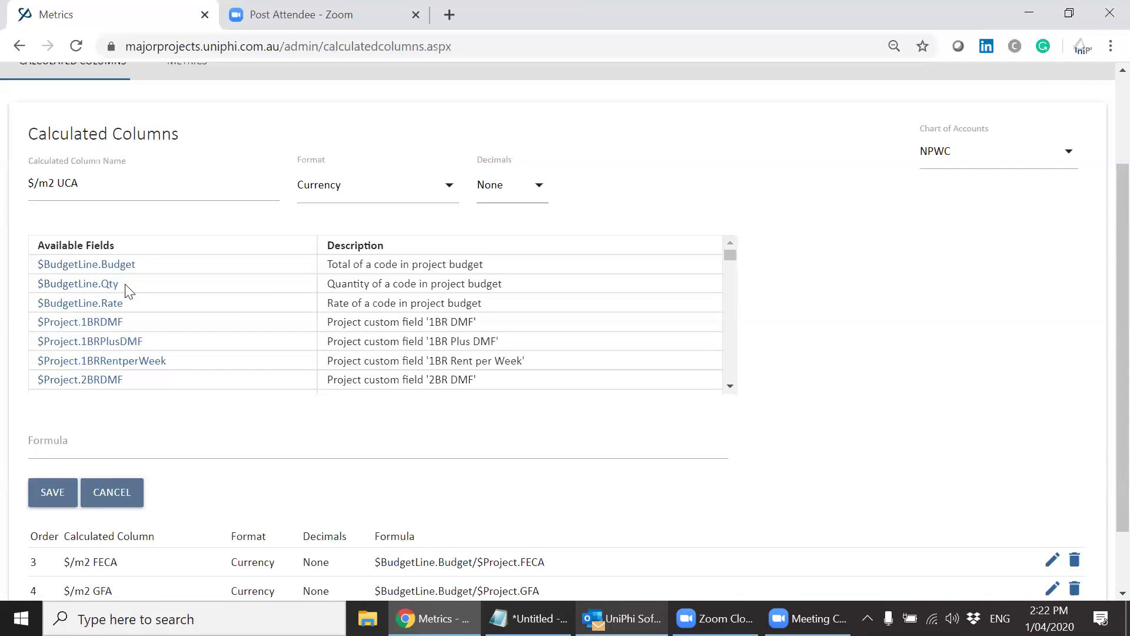
drag(94, 180, 3, 187)
text(Wall to Floor)
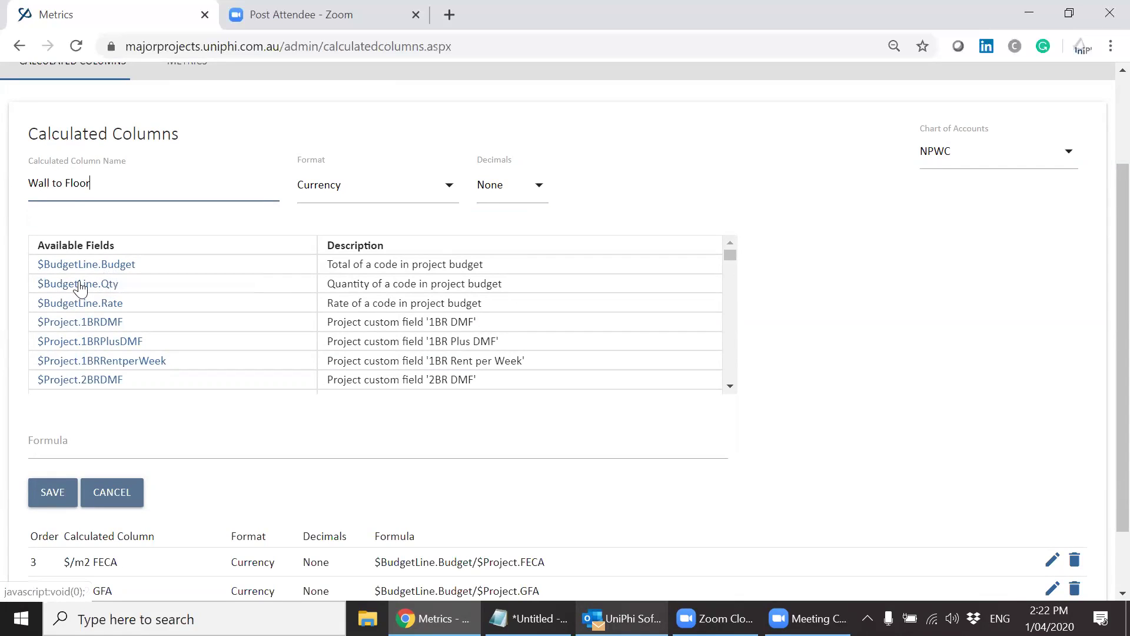
Step: Build the trial Wall to Floor formula $BudgetLine.Qty/$Project.FECA and discard the unsaved calculated column
click(73, 287)
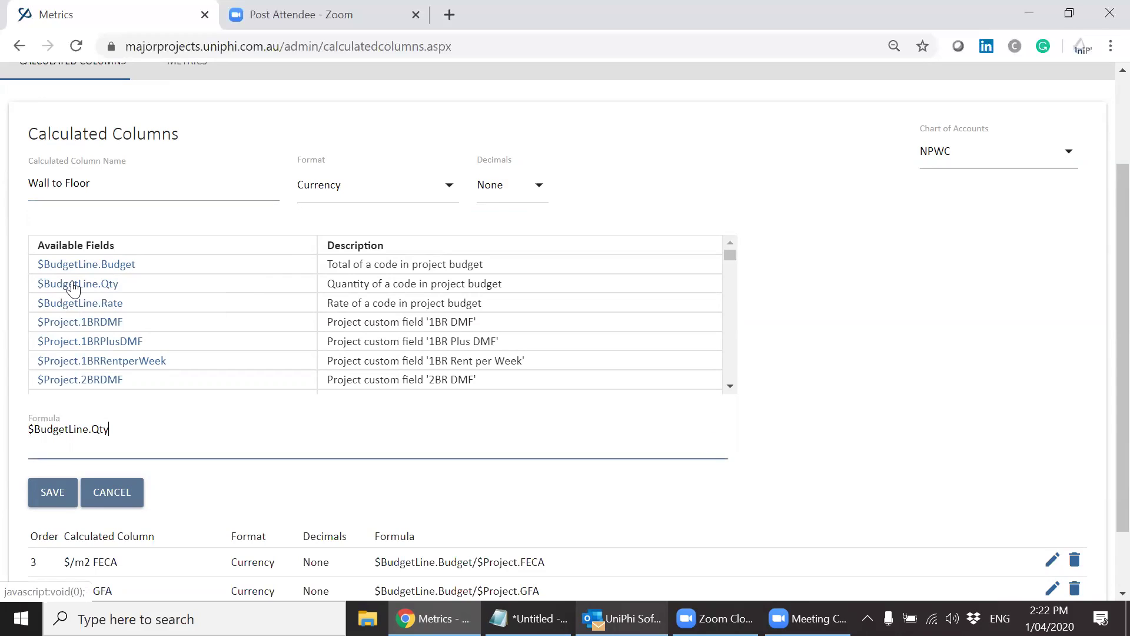
text(/)
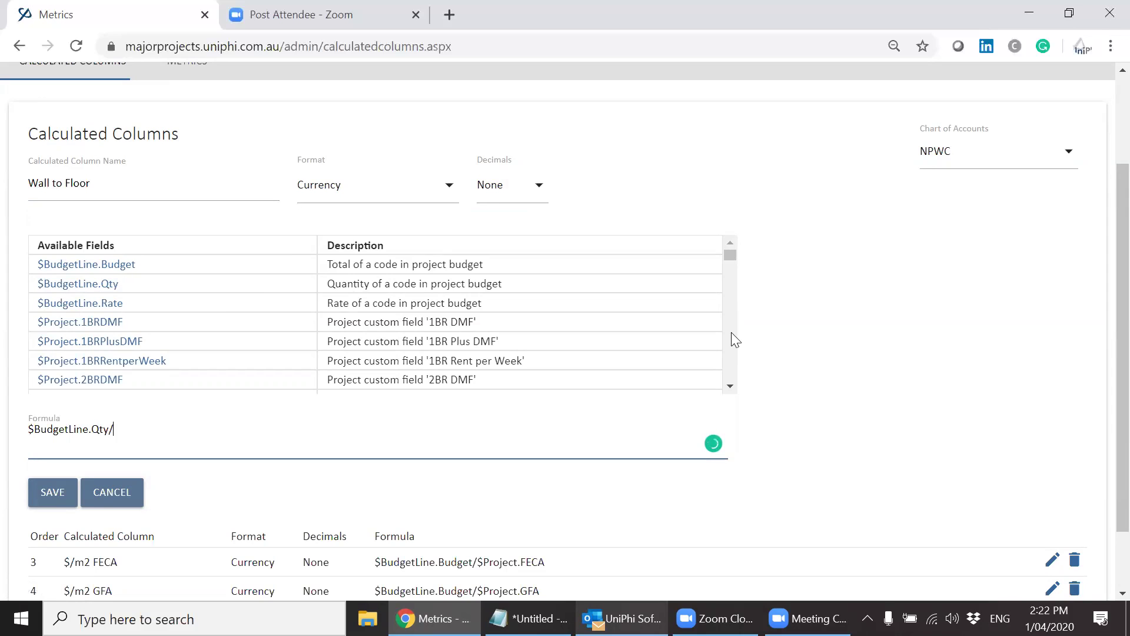
scroll(732, 333, down, 5)
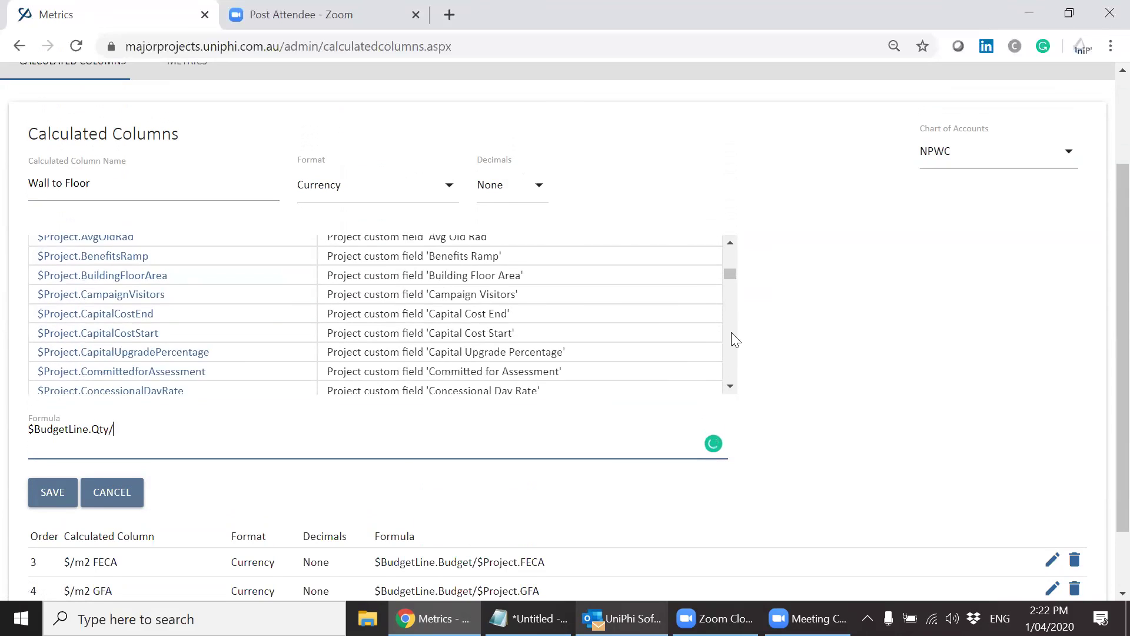
scroll(731, 332, down, 5)
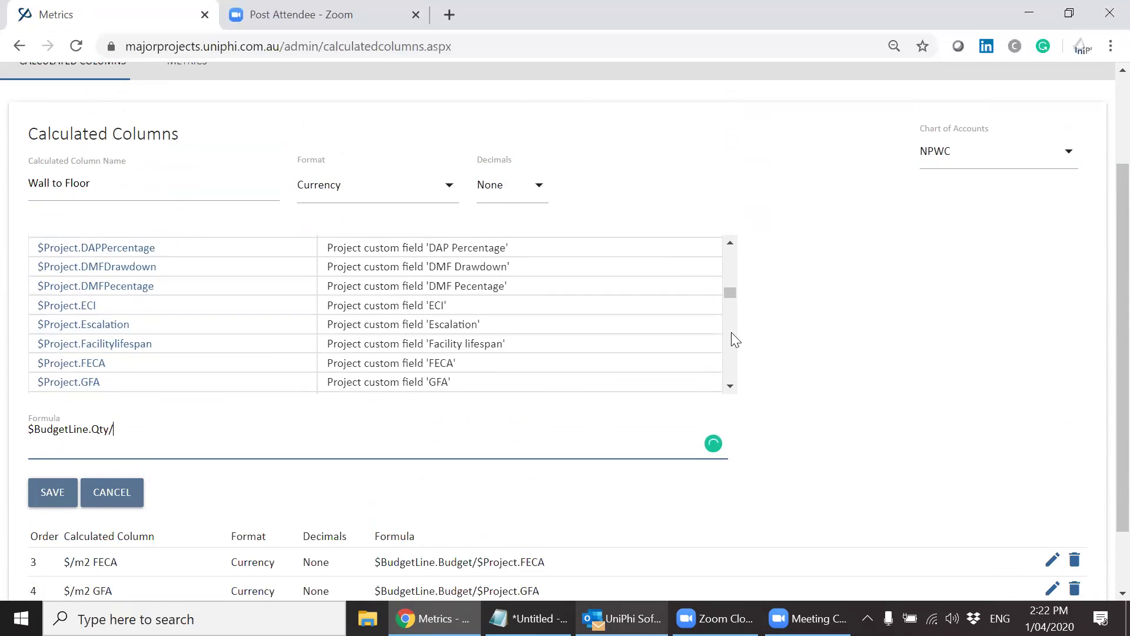
click(78, 364)
click(134, 496)
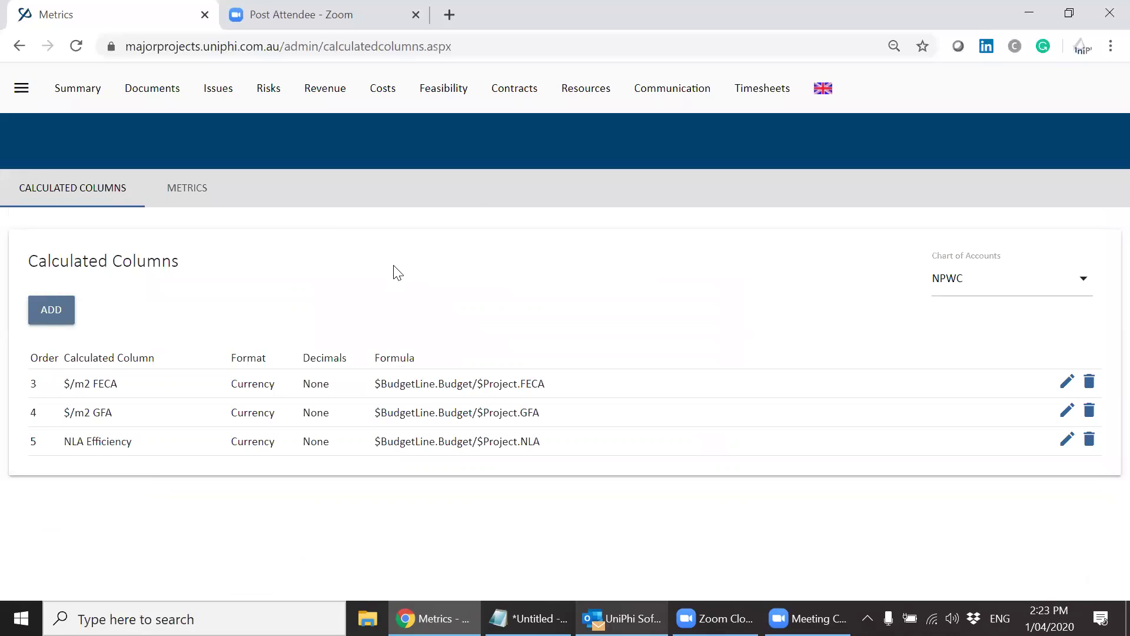
Step: Open the metrics setup and show the Feaso Revenue chart of accounts
click(196, 196)
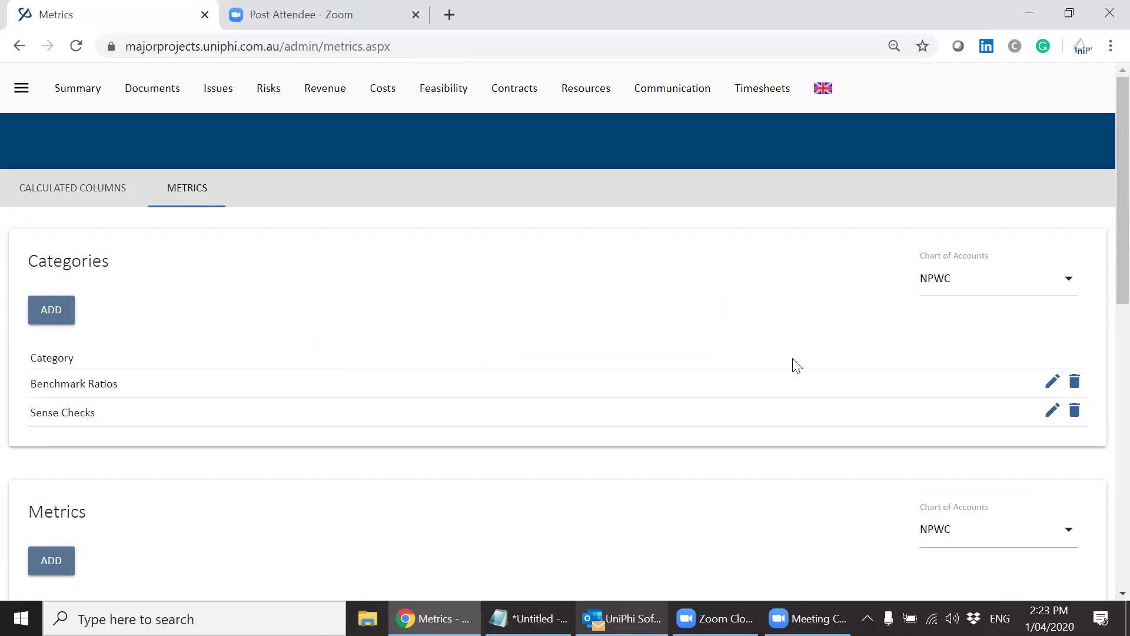
click(1004, 280)
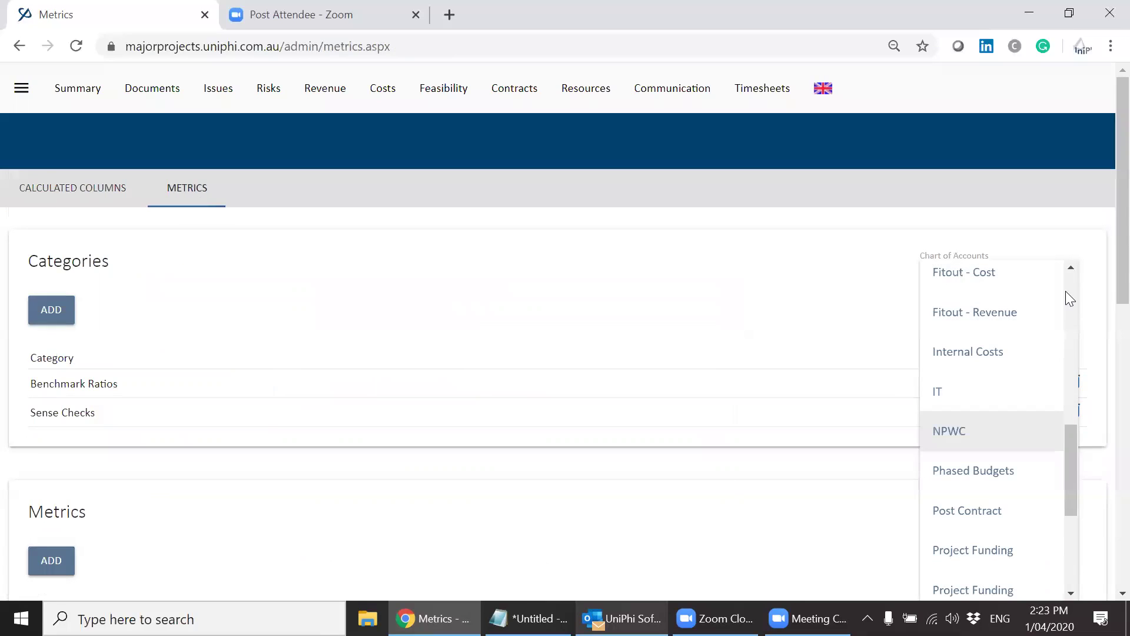
click(1066, 294)
click(1066, 294)
drag(1066, 292, 1073, 419)
click(1015, 292)
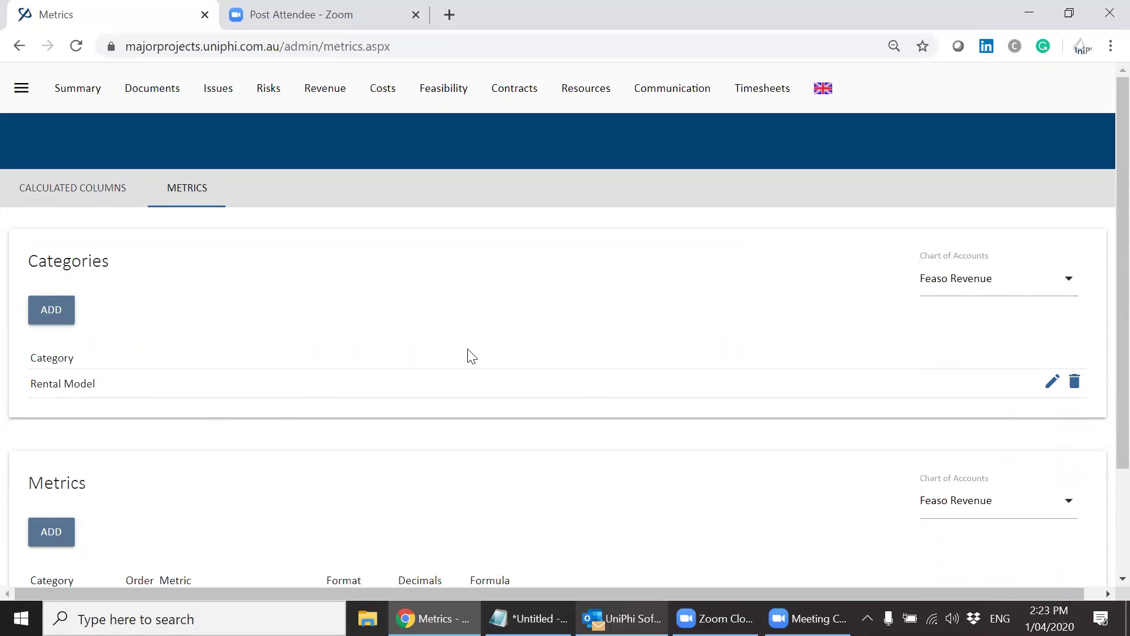
Step: Examine the Rental Model category and its metric formulas, and look at the blank new-category form without saving one
scroll(1106, 332, down, 2)
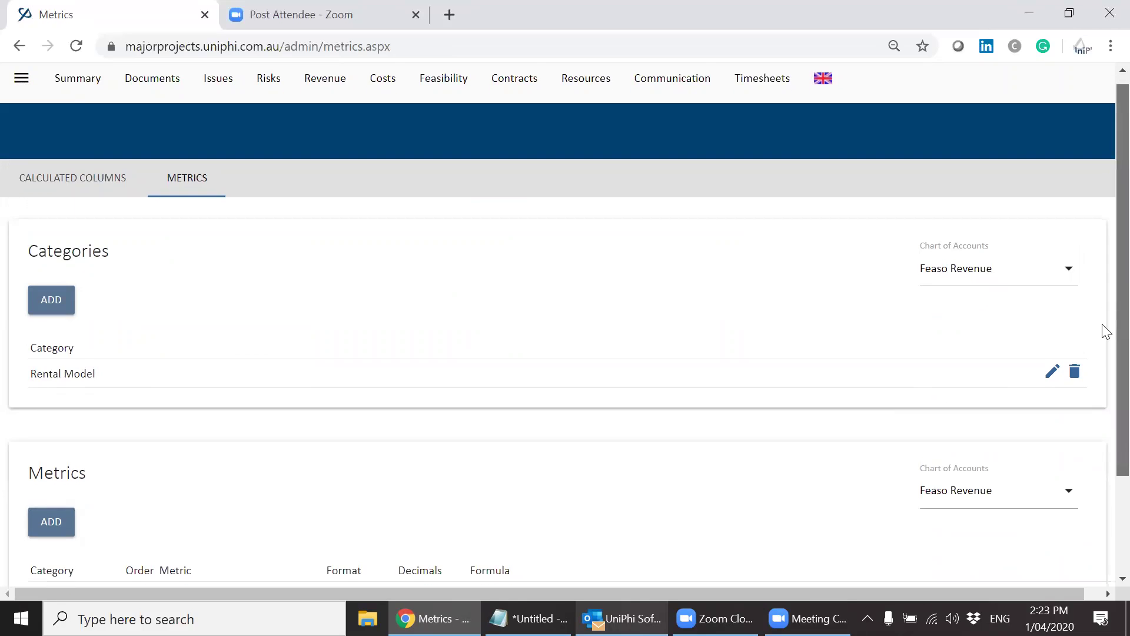
scroll(1103, 354, down, 3)
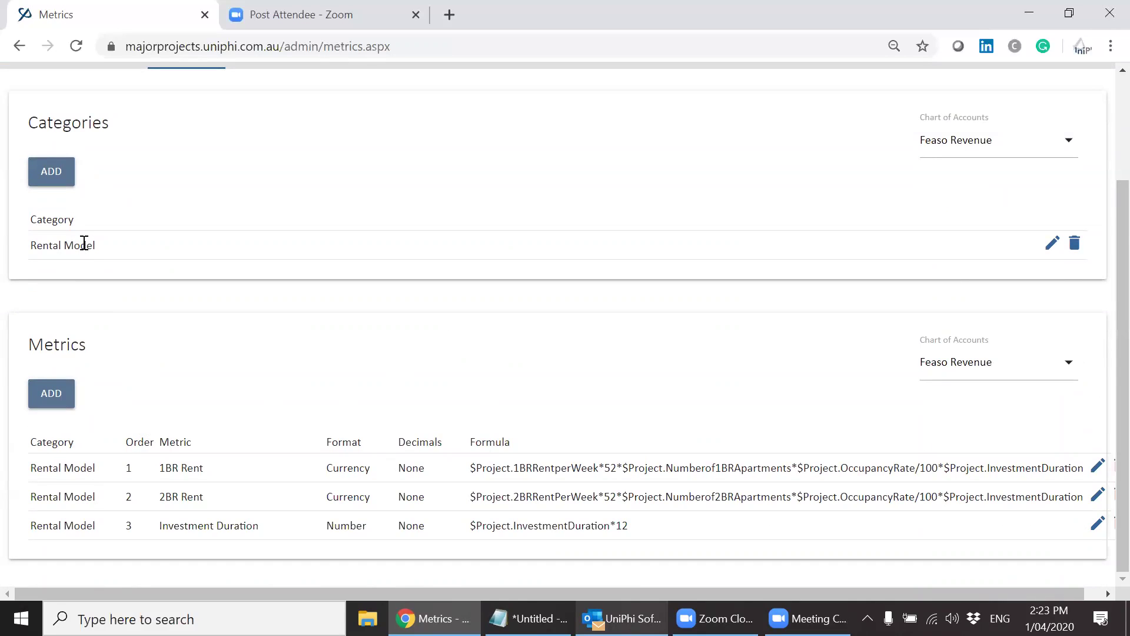
click(68, 181)
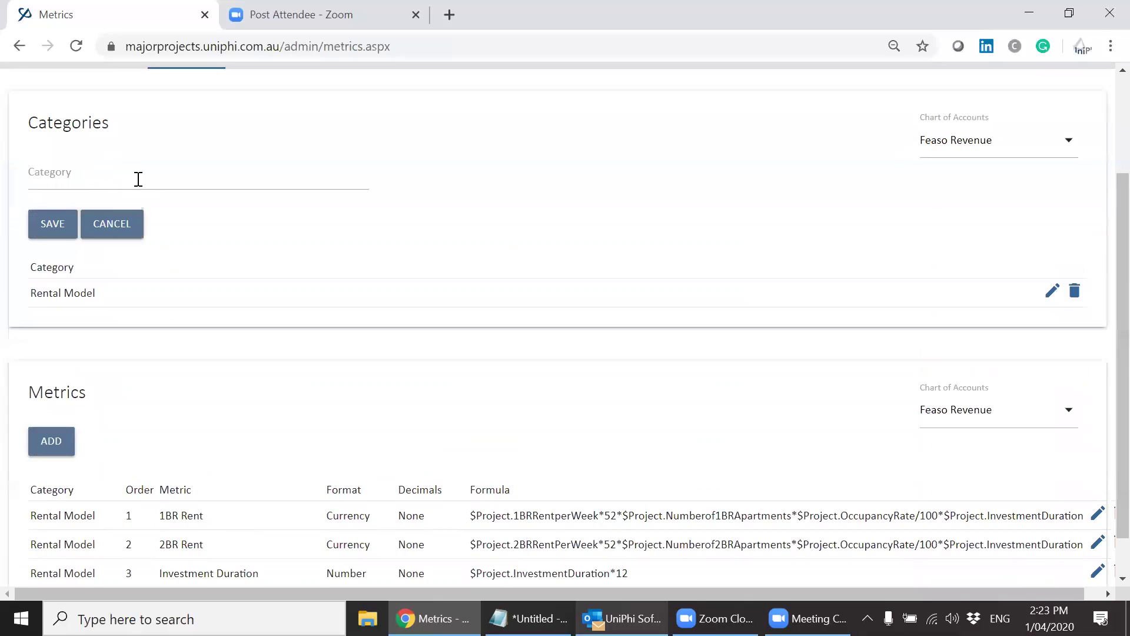
click(123, 219)
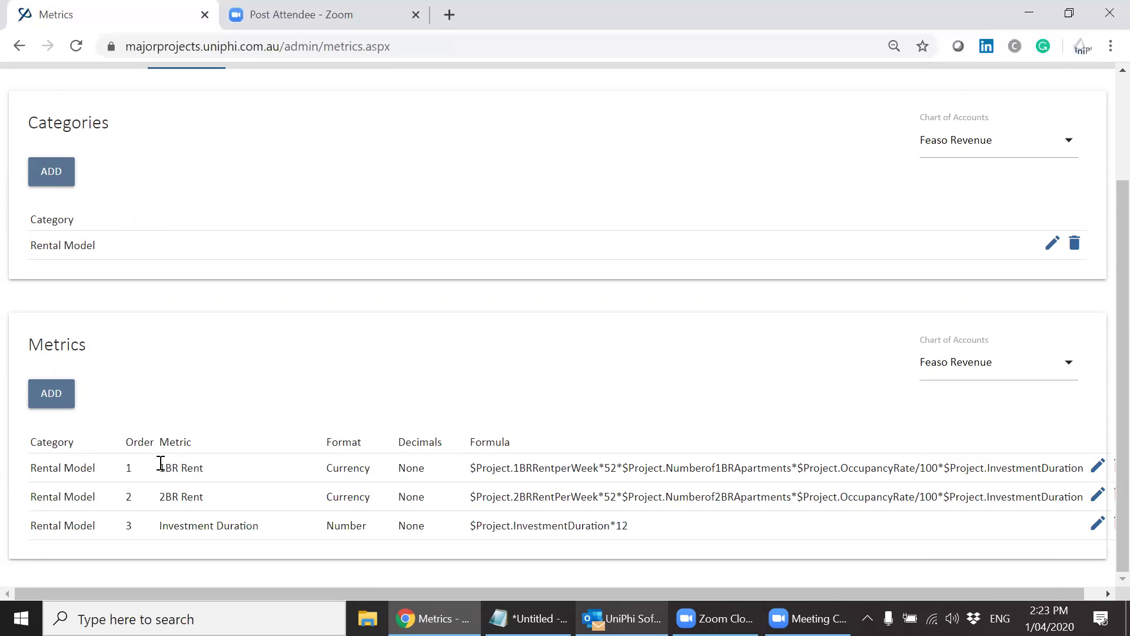
Step: Start a new Feaso Revenue metric in the Rental Model category named 3BR Rental Revenue
click(58, 394)
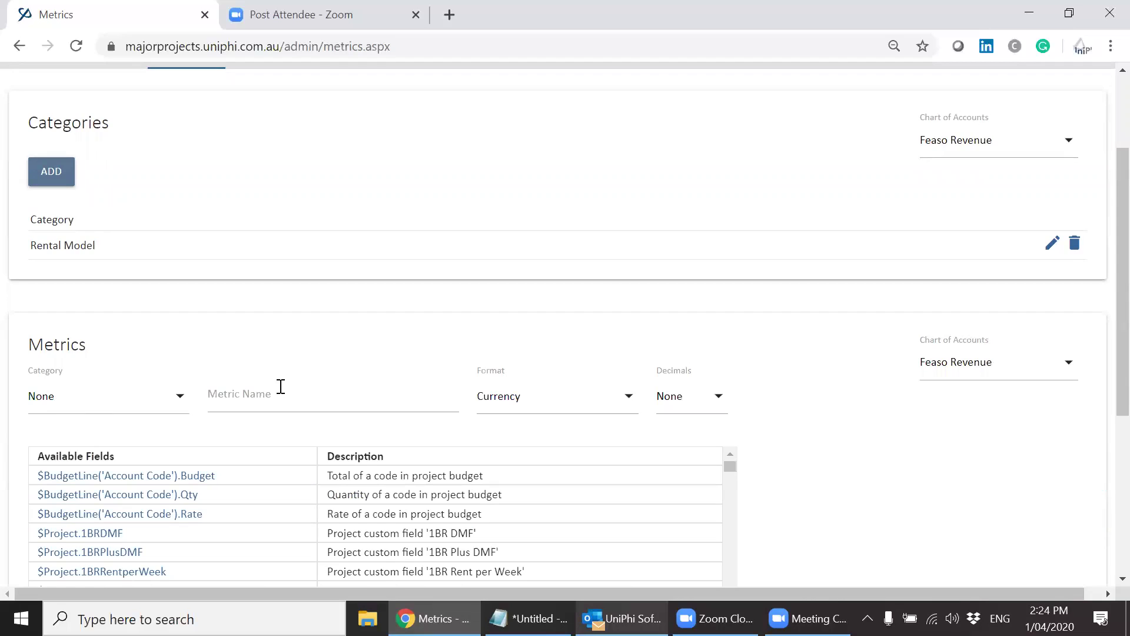
click(144, 415)
click(126, 438)
click(266, 385)
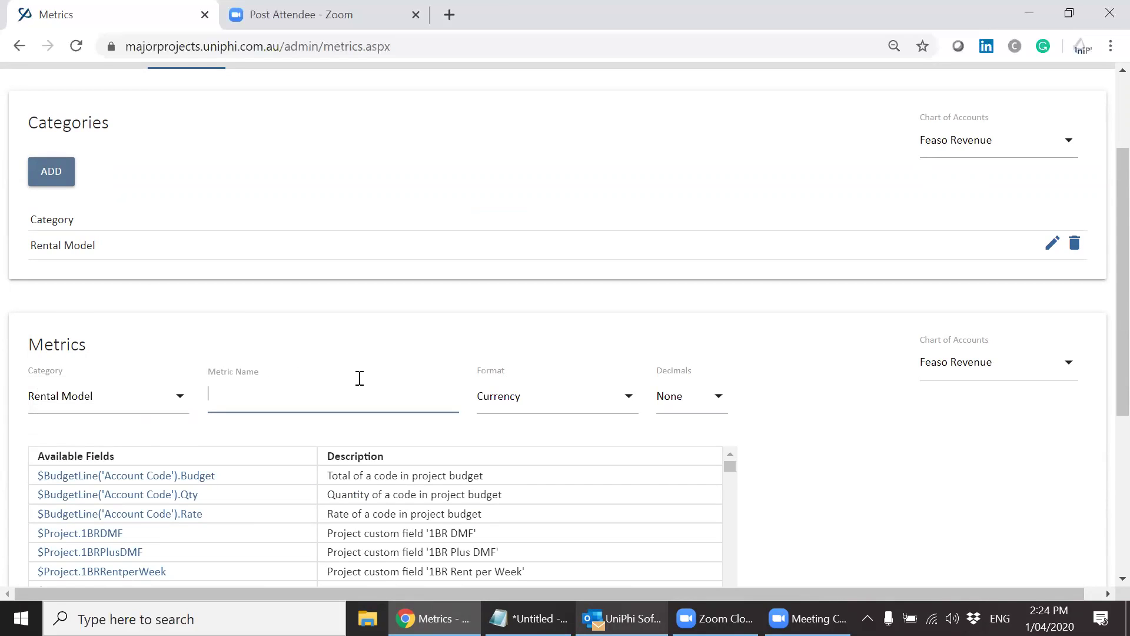
text(3BR)
text( Revenue)
key(Left)
key(Left)
key(Left)
text(Rental R)
key(Left)
key(Left)
key(BackSpace)
scroll(1104, 407, down, 2)
scroll(1104, 437, down, 3)
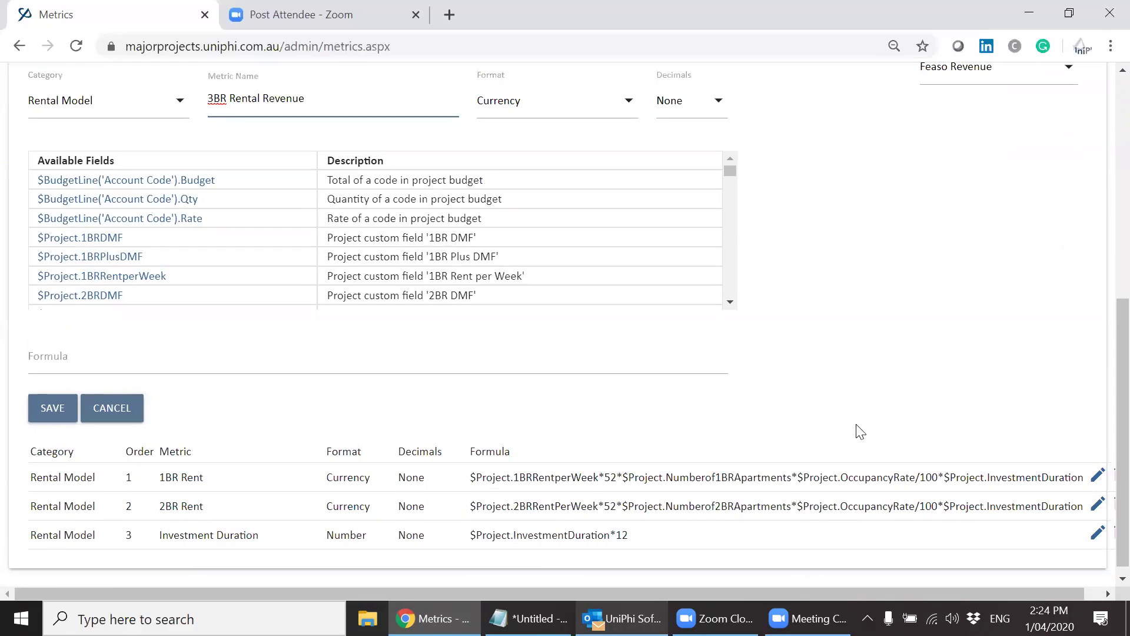
Step: Shorten the new metric's name to 3BR Rent
key(shift+Right)
key(shift+Right)
key(shift+Right)
key(shift+Right)
key(shift+Right)
key(shift+Right)
key(shift+Right)
key(shift+Right)
key(shift+Right)
key(shift+Right)
key(shift+Right)
key(shift+Right)
key(shift+Right)
key(shift+Right)
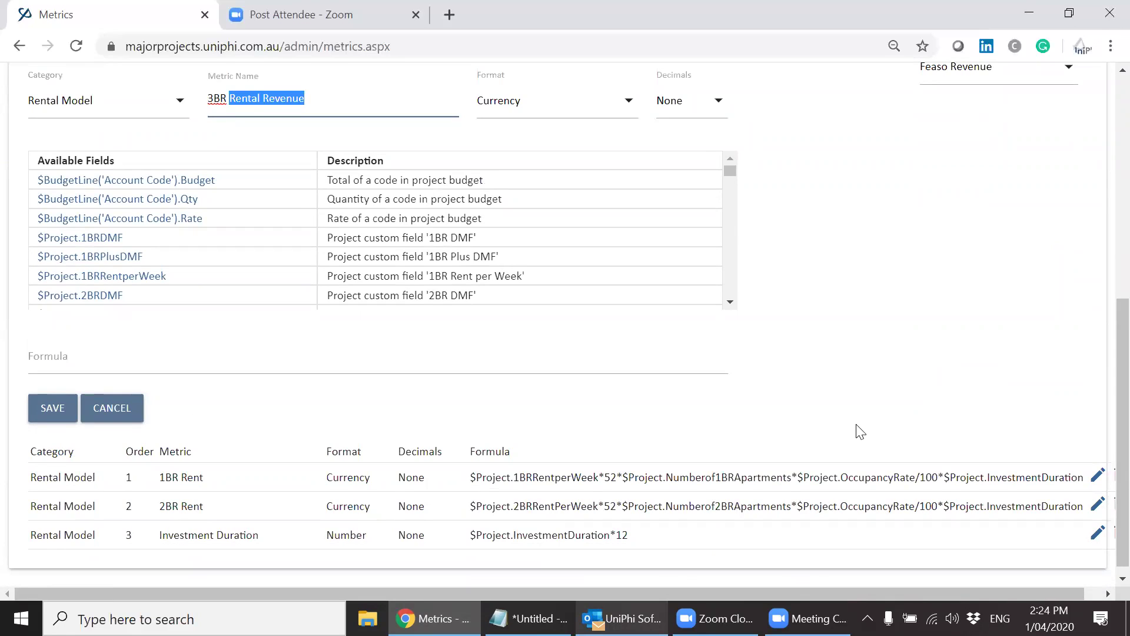
text(Rent)
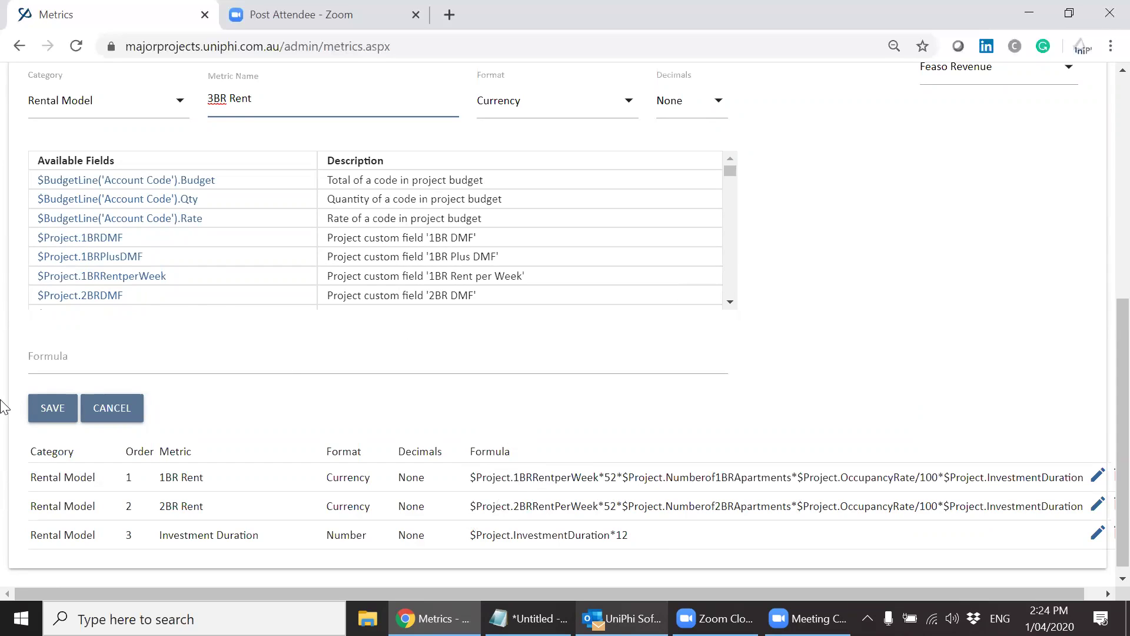
Step: Build the new metric's formula as $Project.1BRRentperWeek*$Project.Numberof1BRApartments from the available fields
click(88, 279)
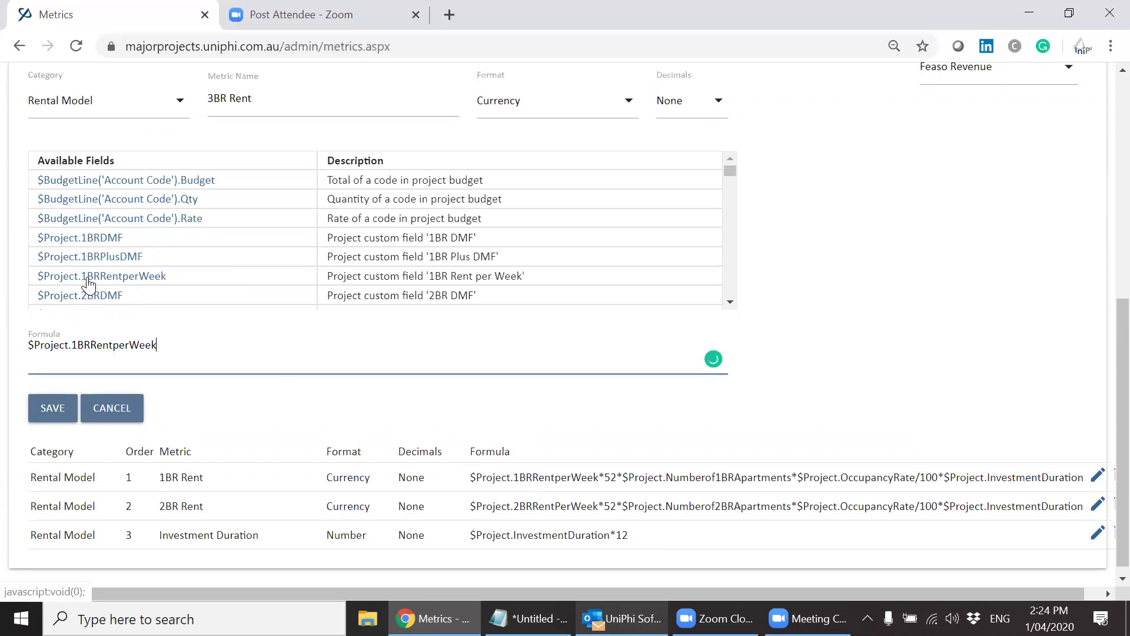
text(*)
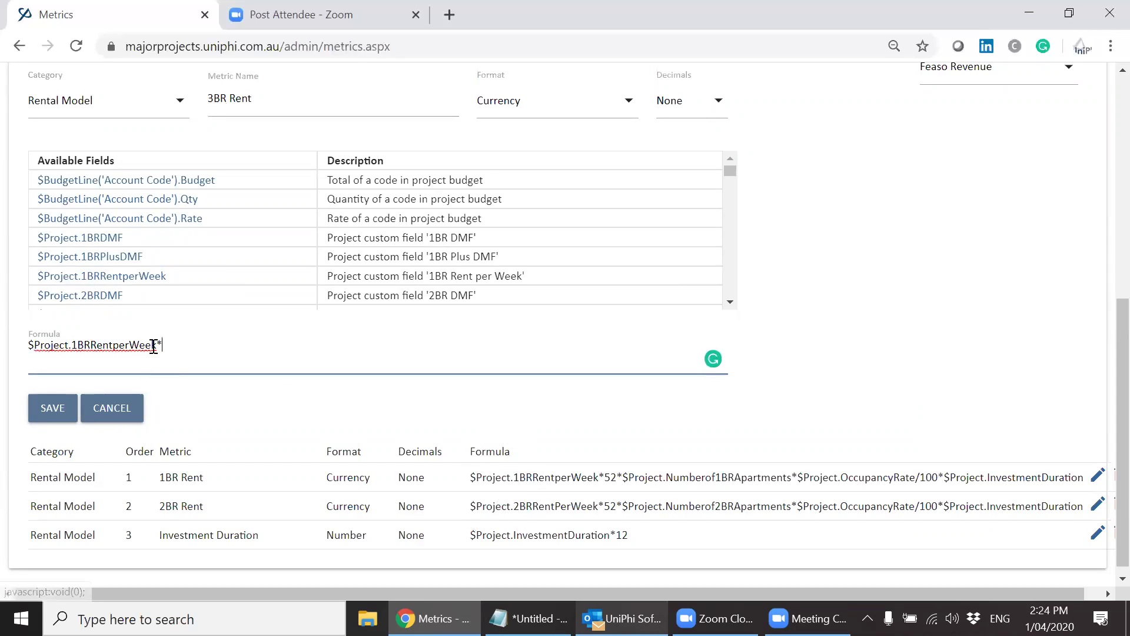
click(731, 287)
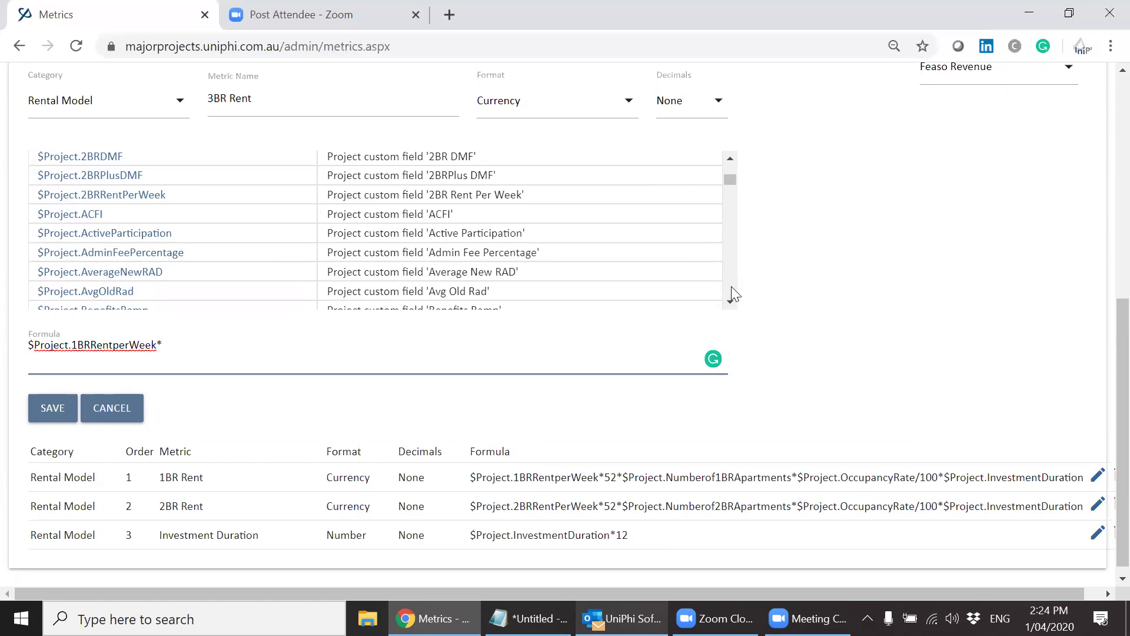
scroll(732, 287, down, 15)
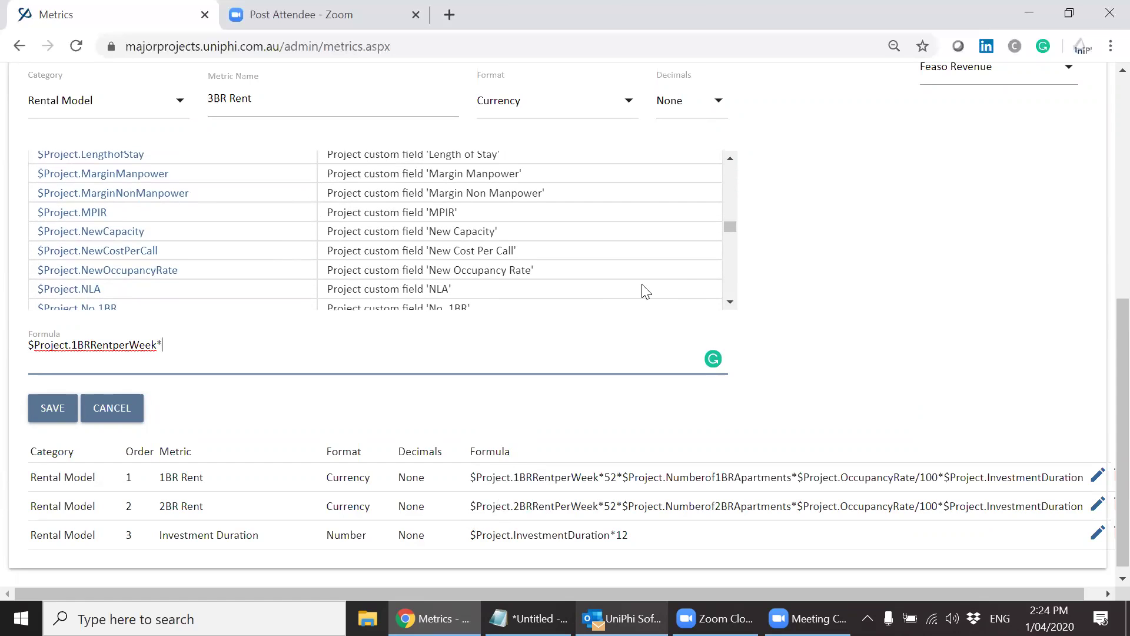
scroll(728, 303, down, 3)
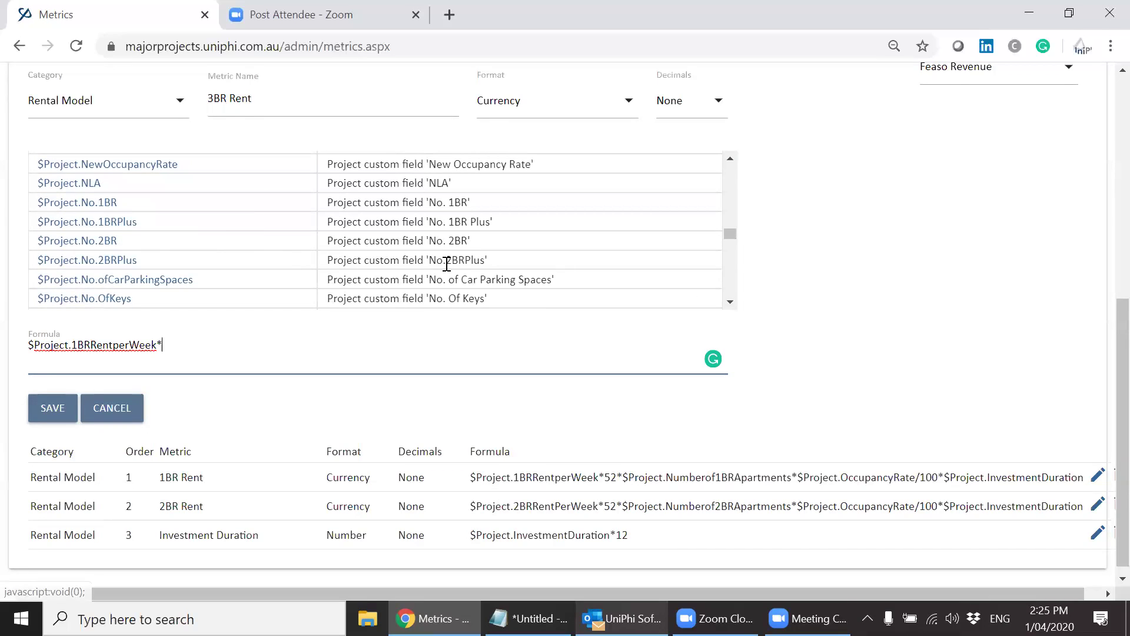
scroll(733, 291, down, 10)
scroll(734, 227, up, 3)
scroll(734, 226, up, 5)
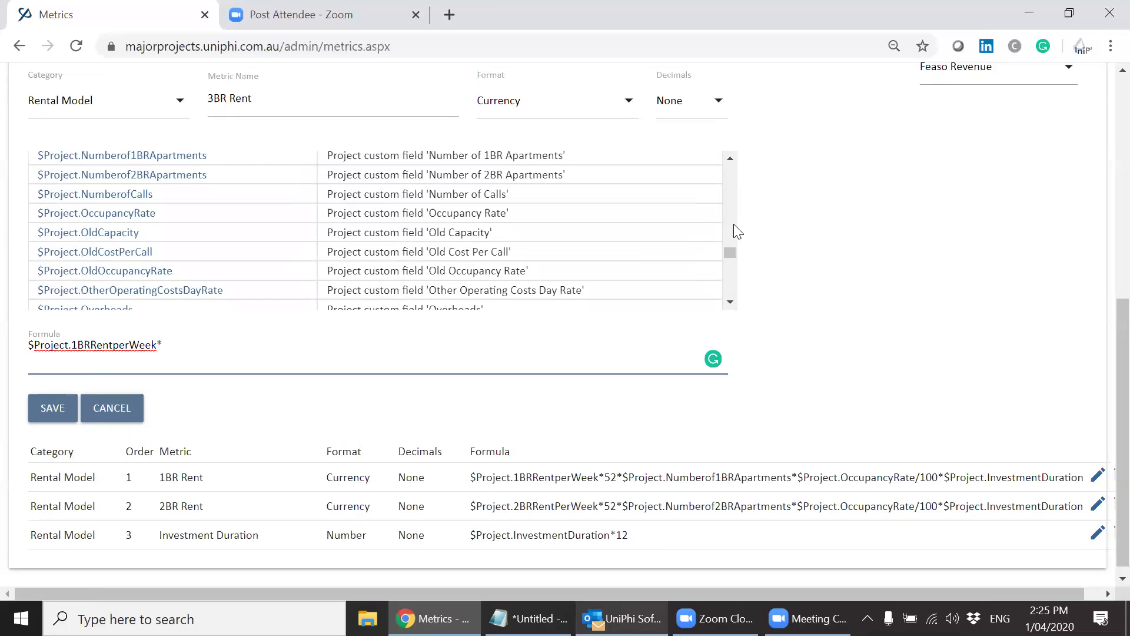
scroll(731, 159, up, 1)
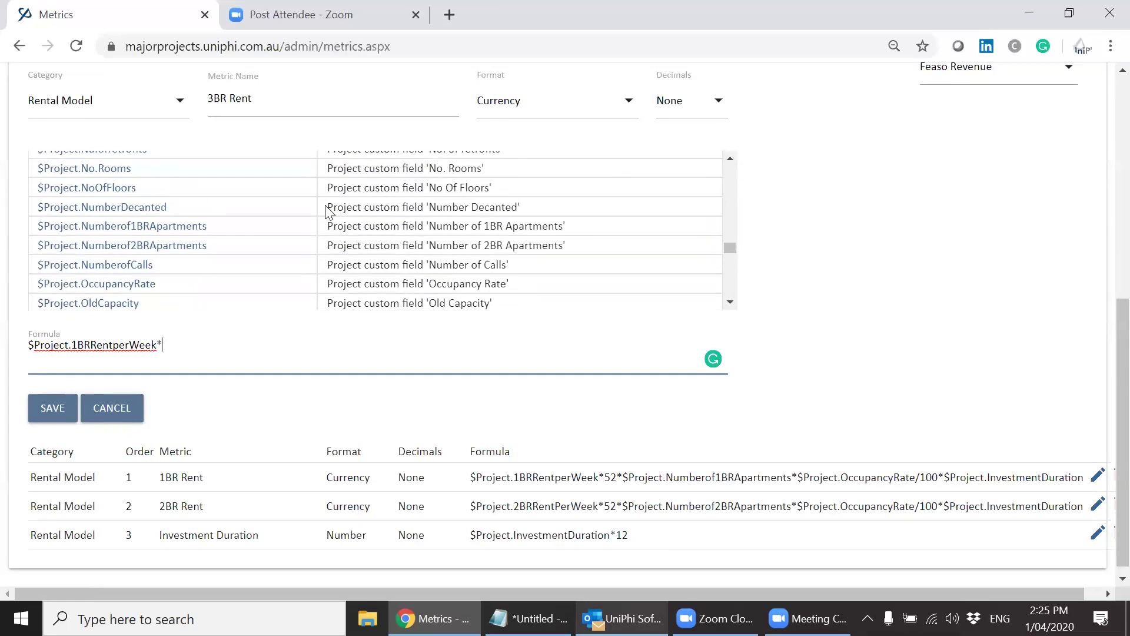
click(156, 229)
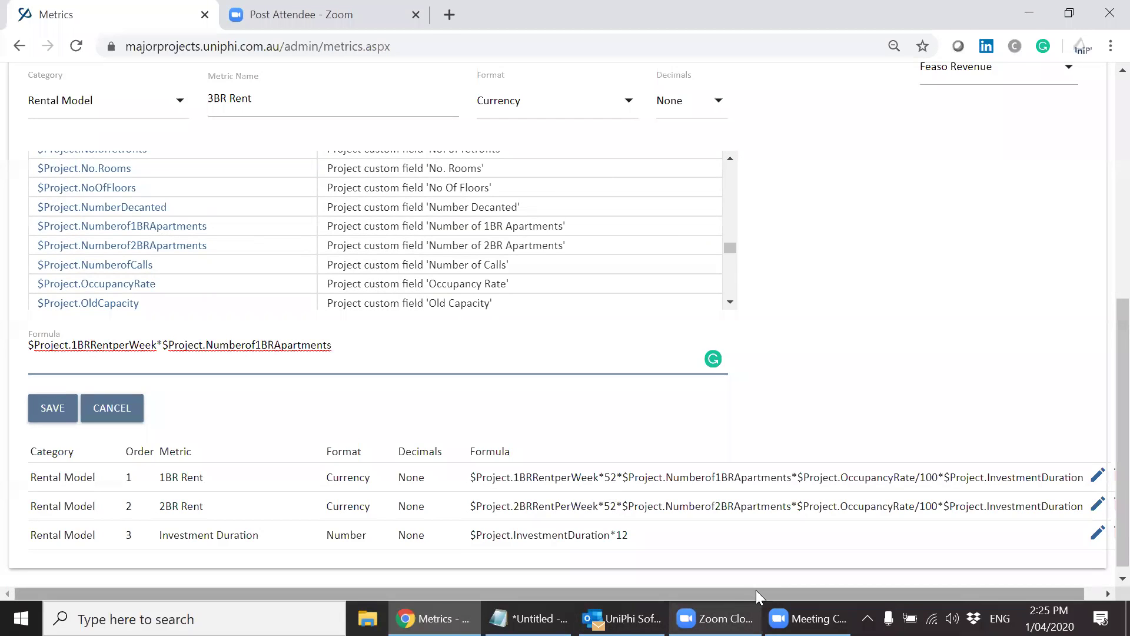
Step: Examine the InvestmentDuration term in the existing 1BR Rent formula and discard the unsaved 3BR Rent metric
drag(755, 589, 808, 590)
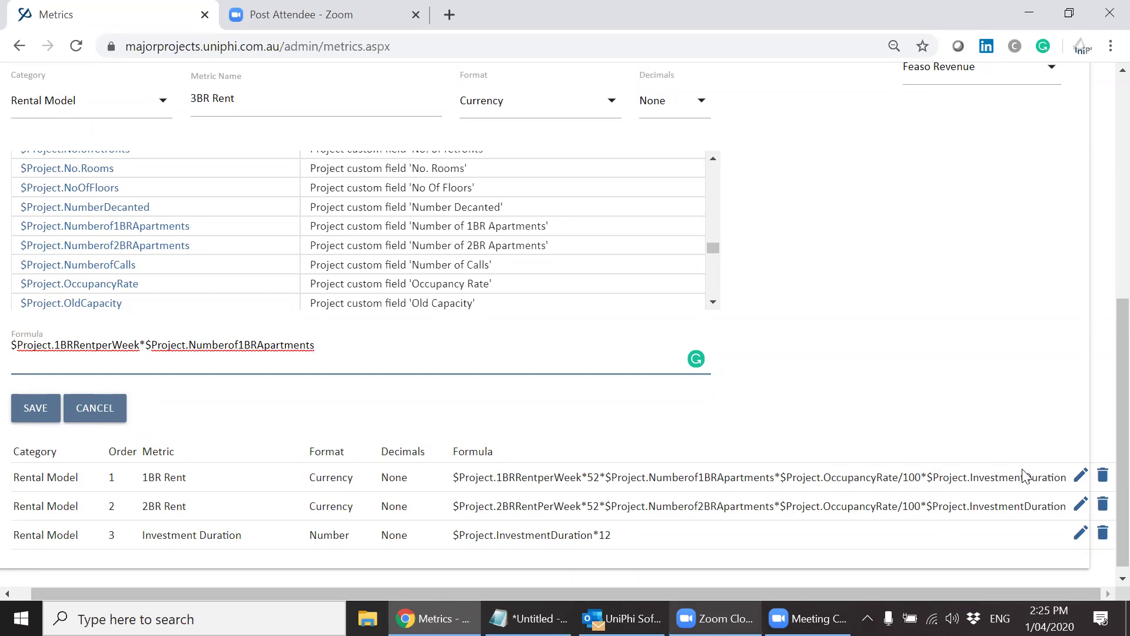
double_click(990, 475)
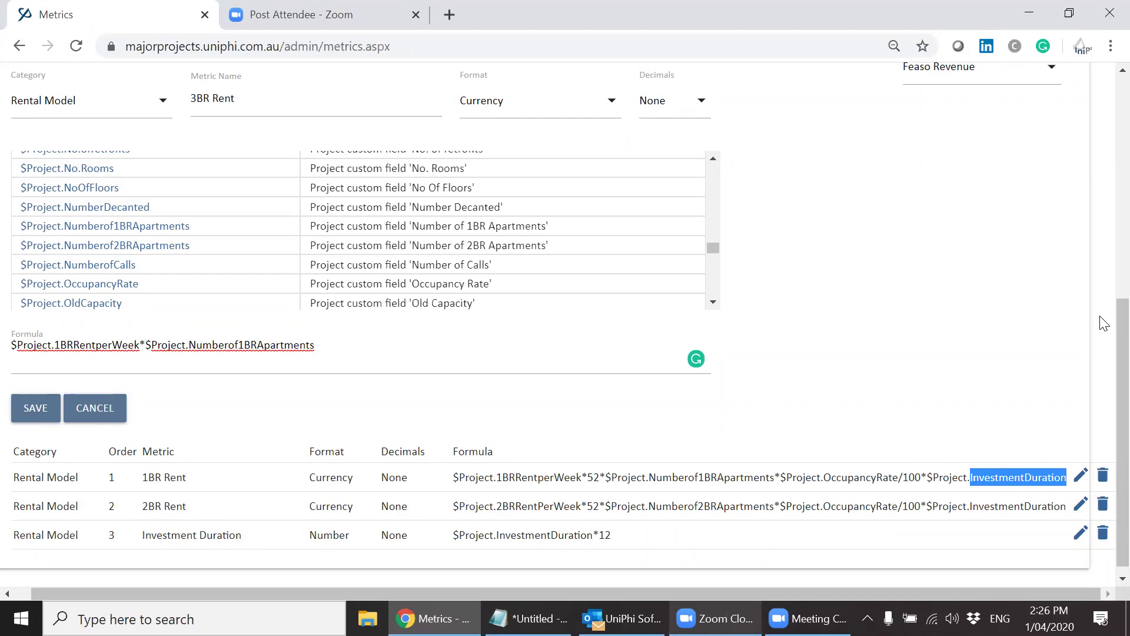
drag(1121, 318, 1099, 274)
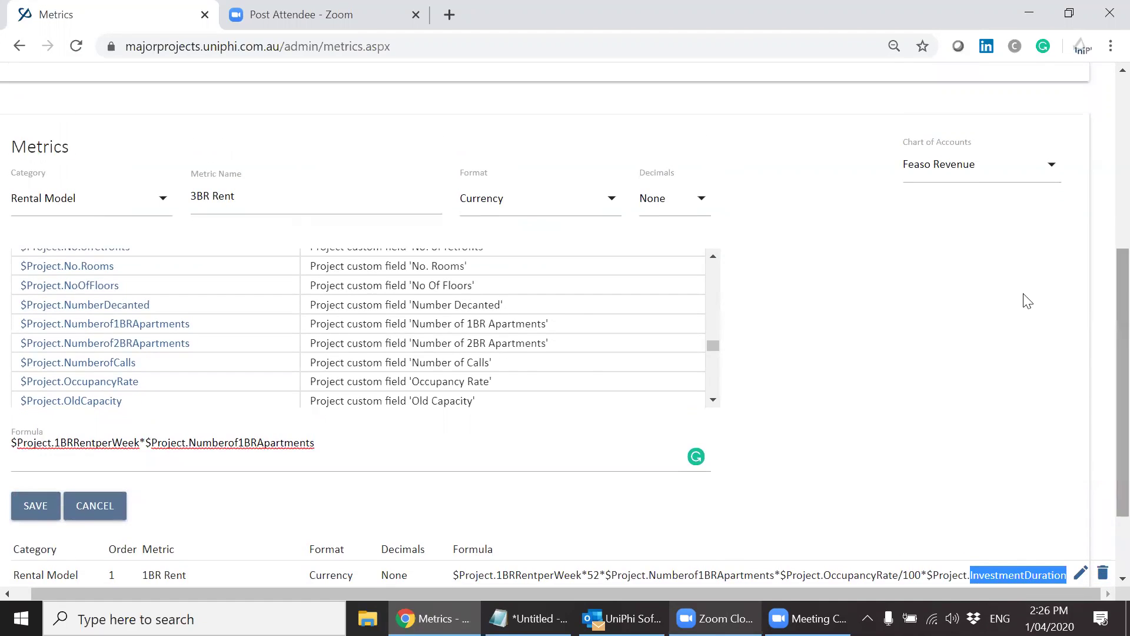
click(112, 507)
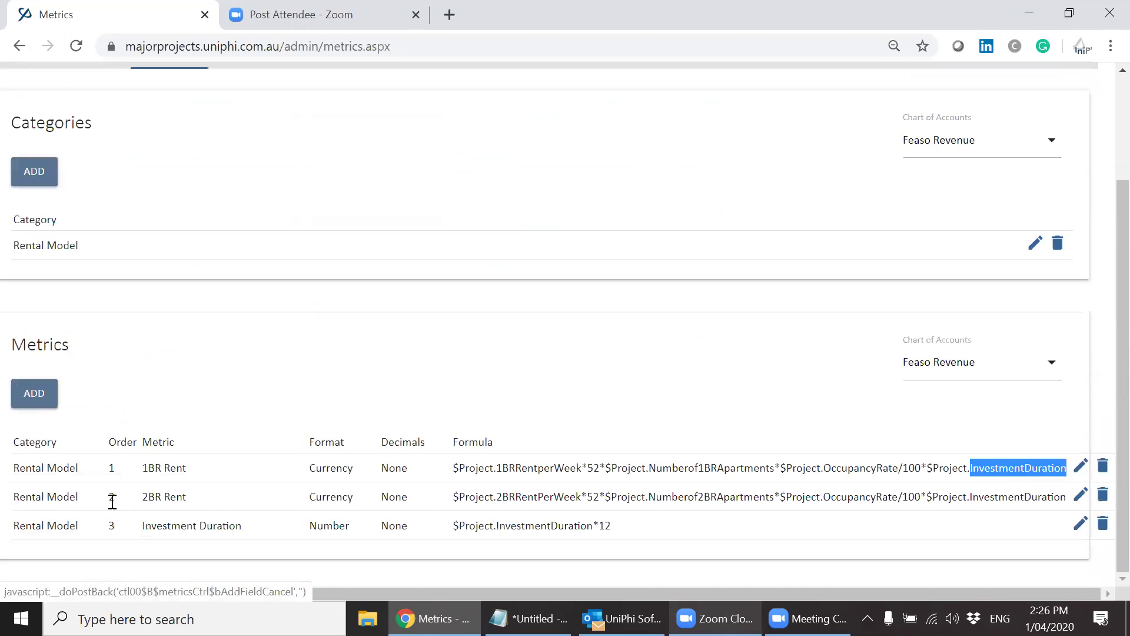
Step: Review the metrics of the Feaso Costs chart of accounts and switch the metrics view to Aged Care Costs
click(1025, 372)
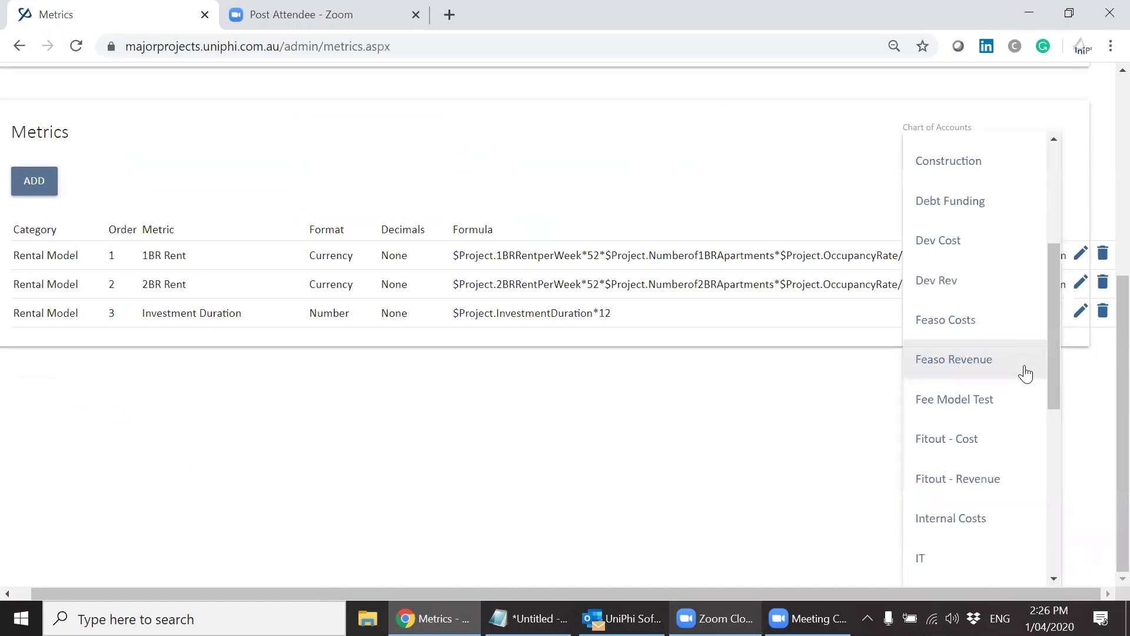
click(1009, 333)
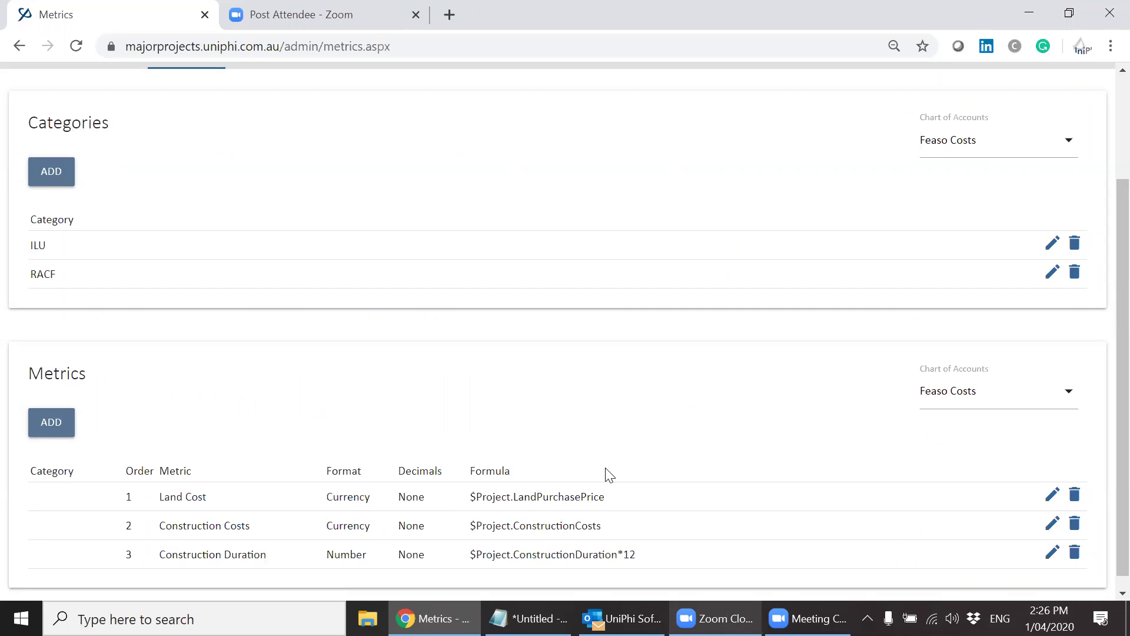
click(1010, 403)
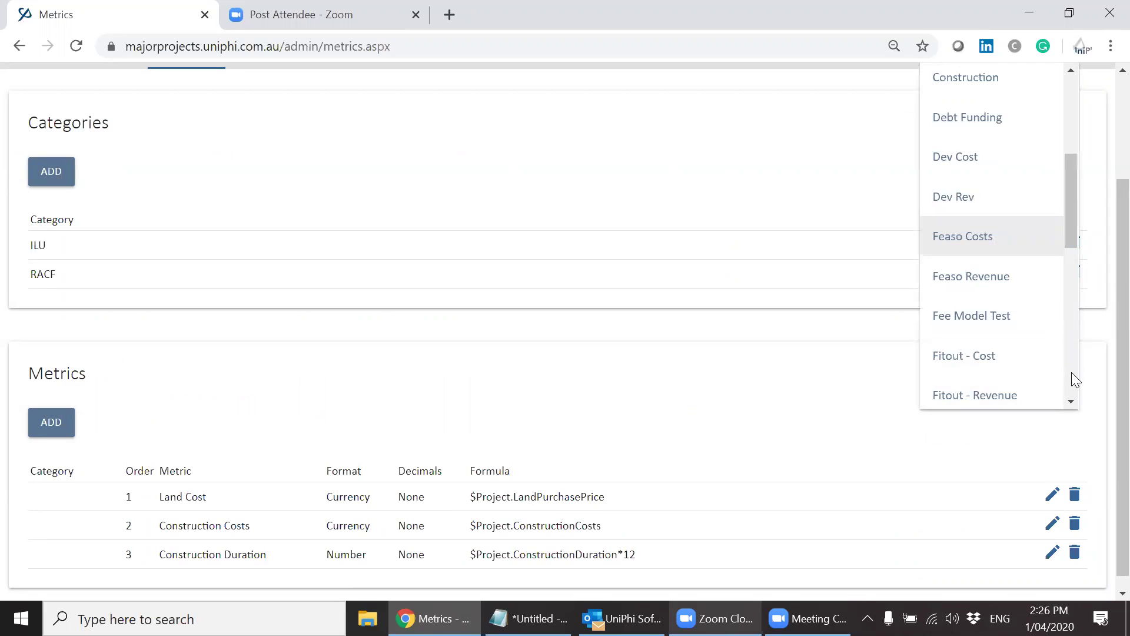
drag(1070, 238, 1070, 171)
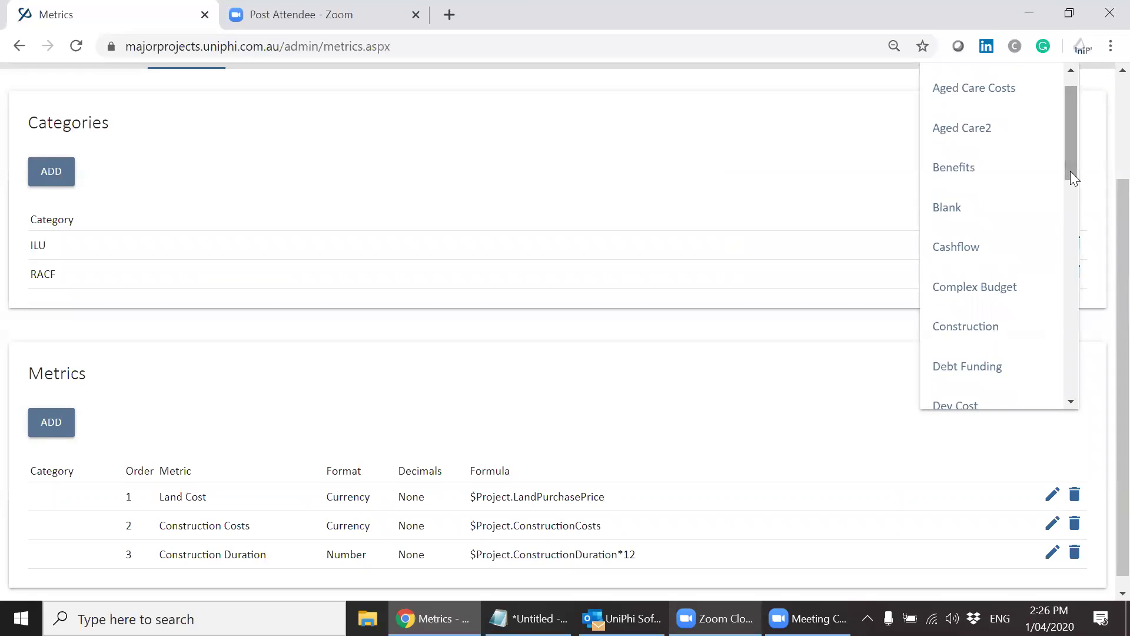
click(1000, 88)
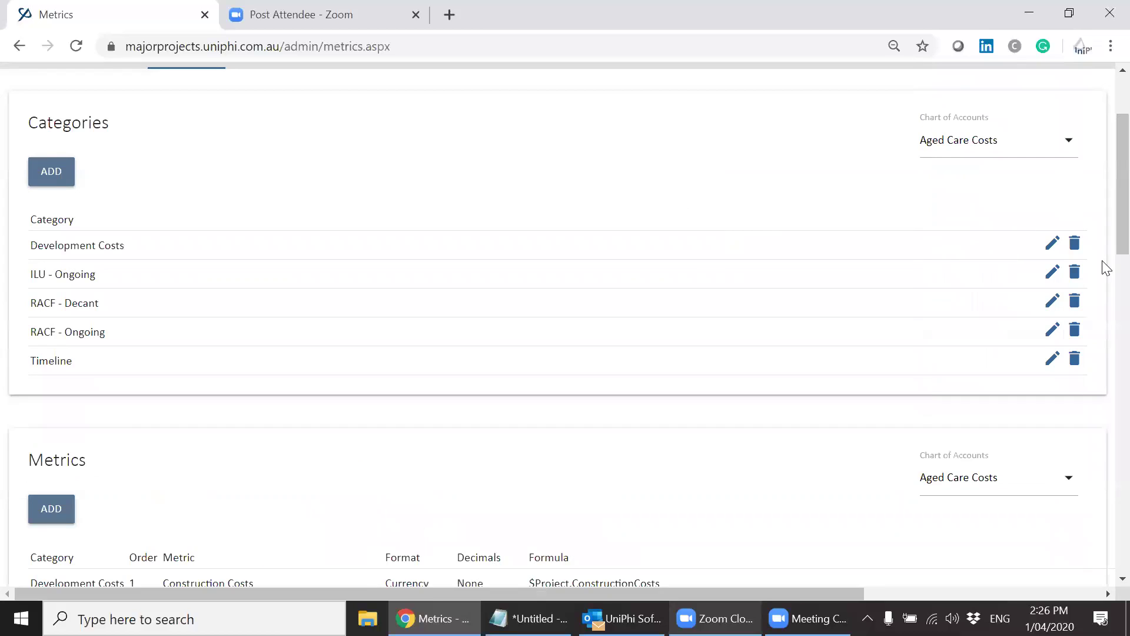
Step: Examine the Aged Care Costs development metrics, especially the BudgetLine-based formula of Capital Upgrades
scroll(1102, 200, down, 6)
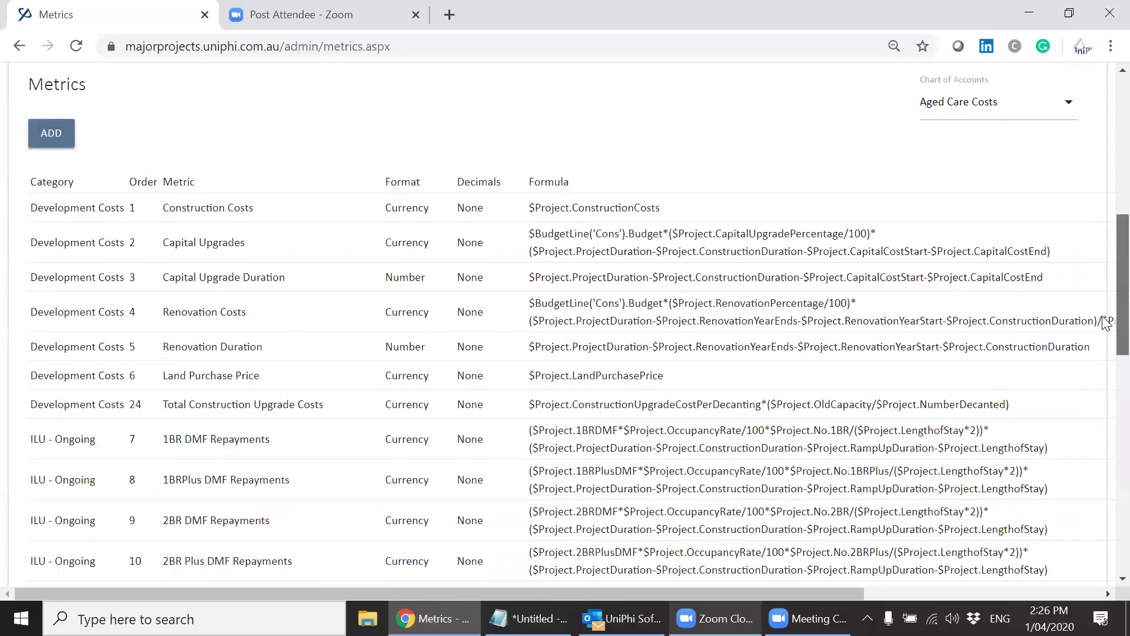
scroll(1106, 323, down, 1)
scroll(1107, 323, up, 1)
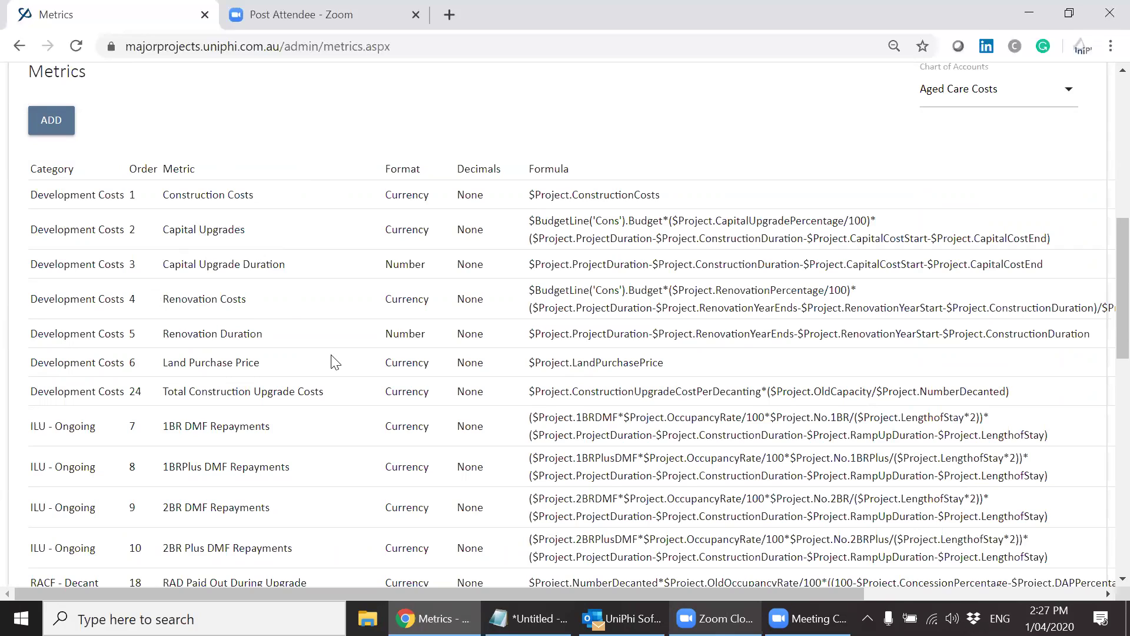
drag(528, 222, 768, 238)
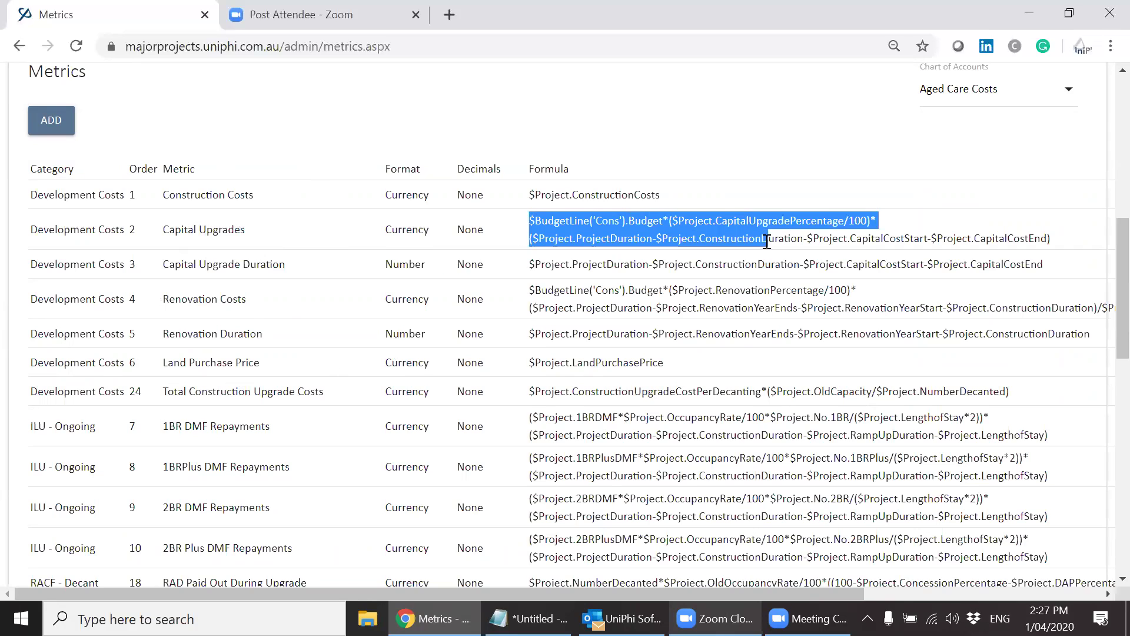
click(726, 202)
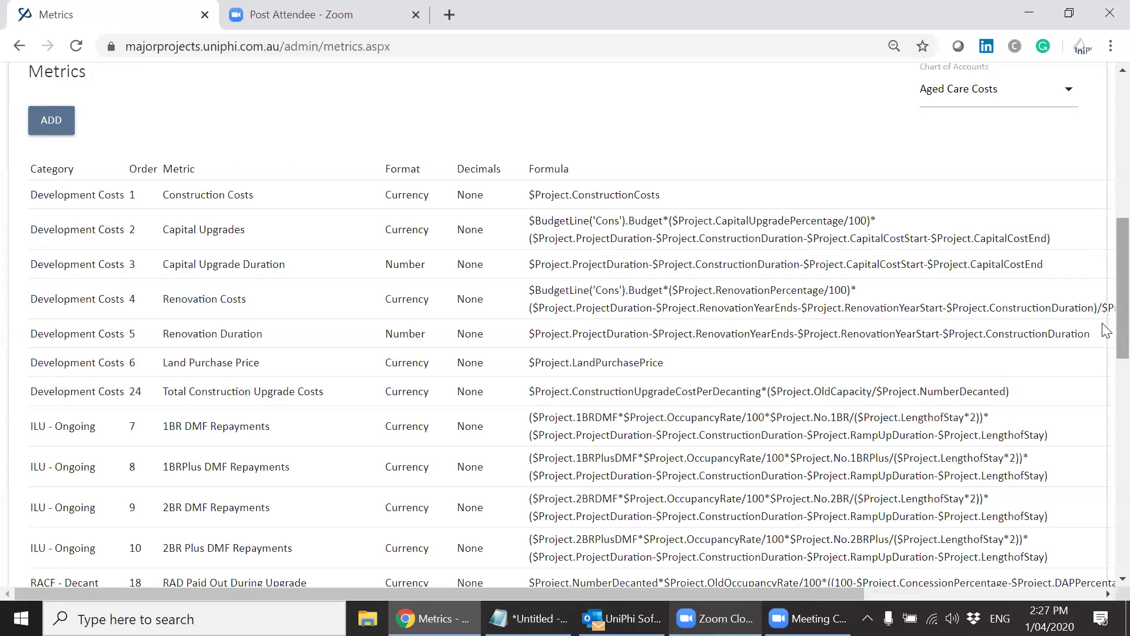
Step: Examine the Aged Care Costs formulas down to the Timeline category and open a blank new metric to view its available fields
scroll(1103, 329, down, 4)
scroll(1104, 471, down, 5)
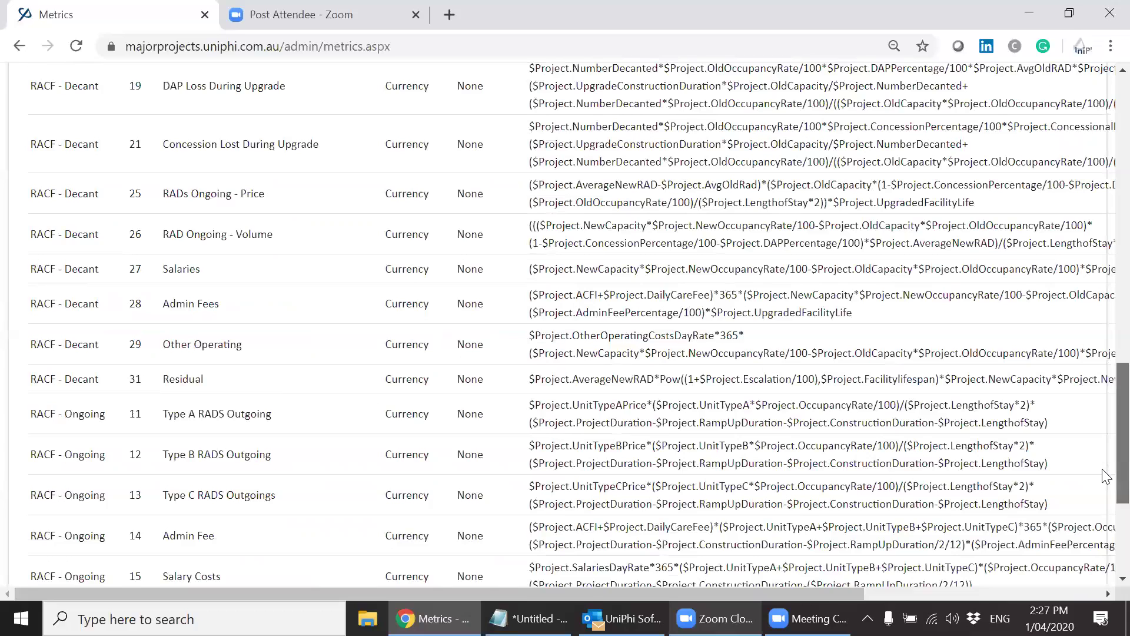
scroll(1105, 547, down, 3)
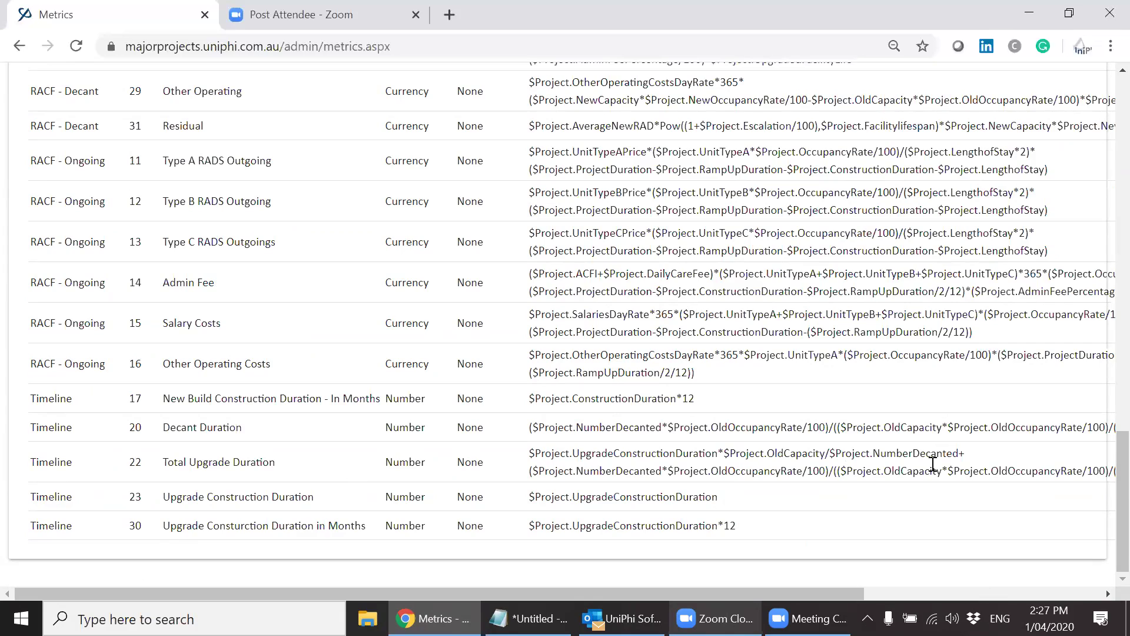
drag(1105, 476, 1106, 415)
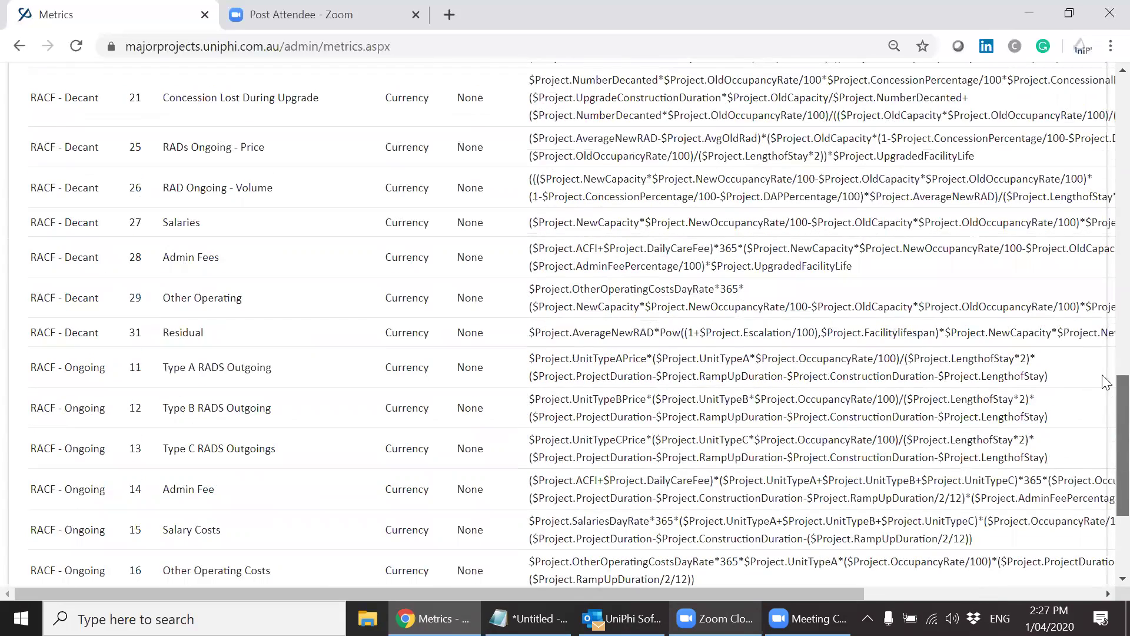
click(1107, 305)
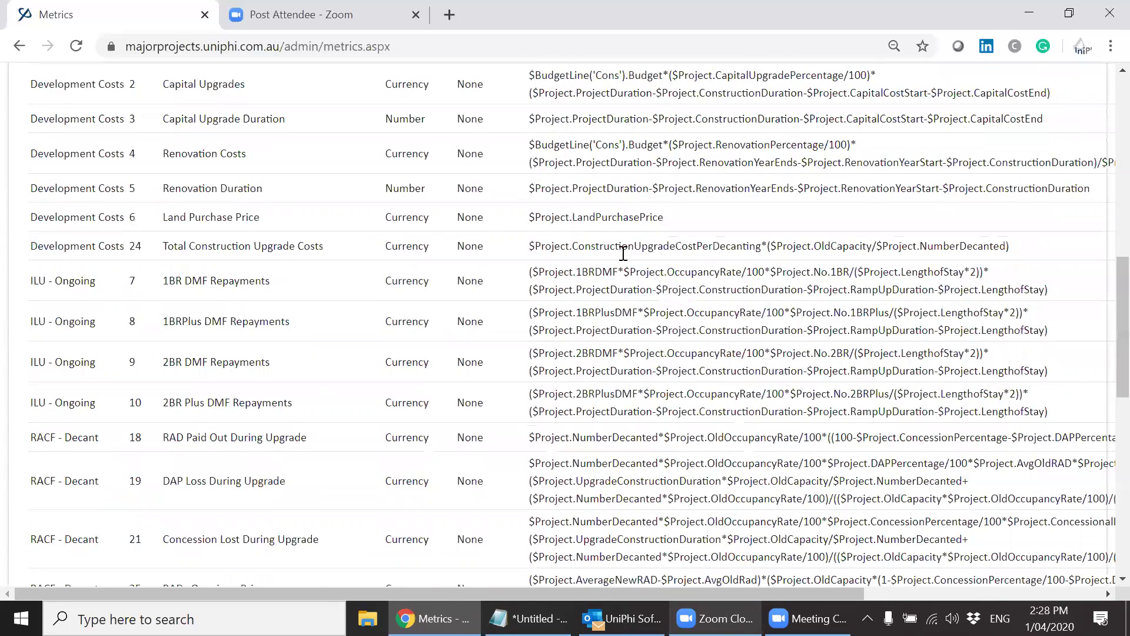
scroll(1104, 329, up, 5)
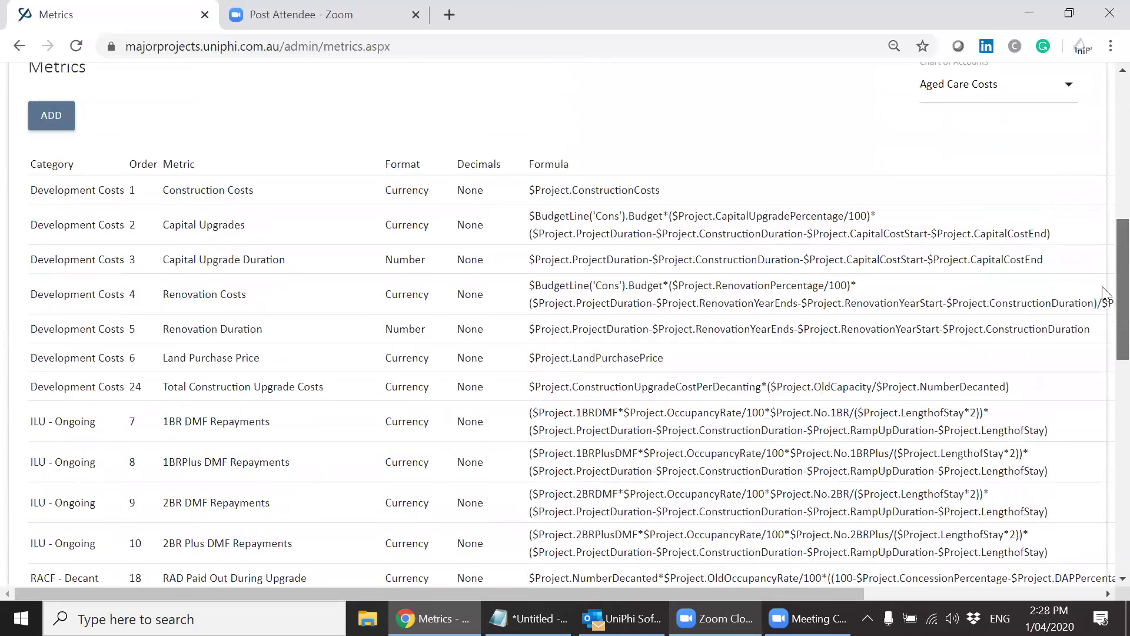
click(51, 296)
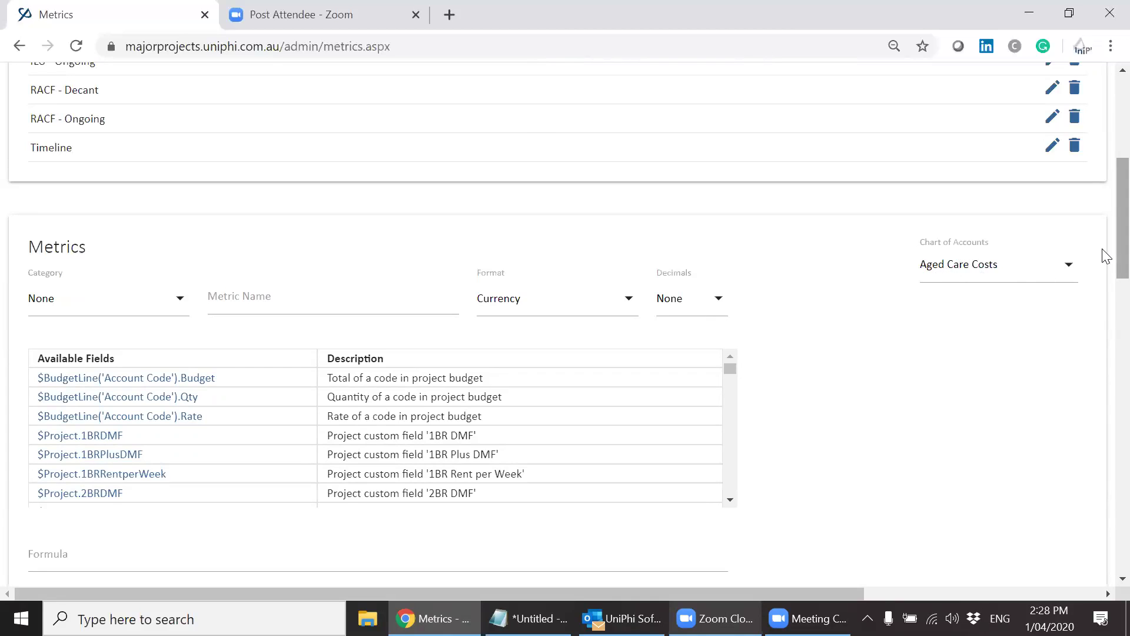
Step: Open the account codes of the Aged Care Costs chart from the chart of accounts configuration
scroll(1102, 252, up, 6)
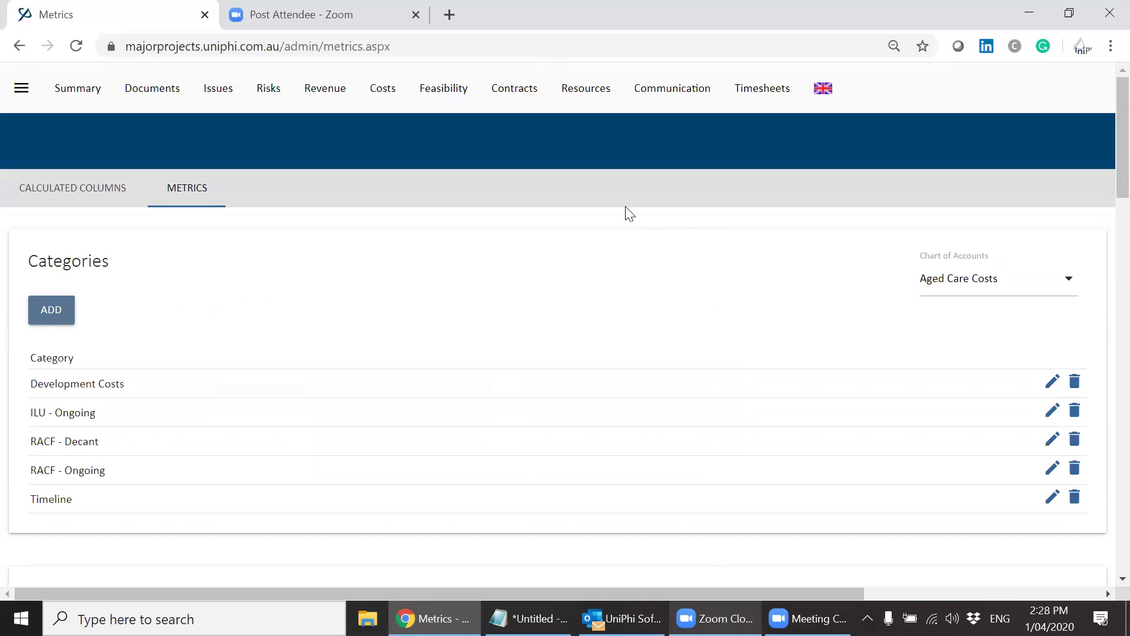
click(21, 89)
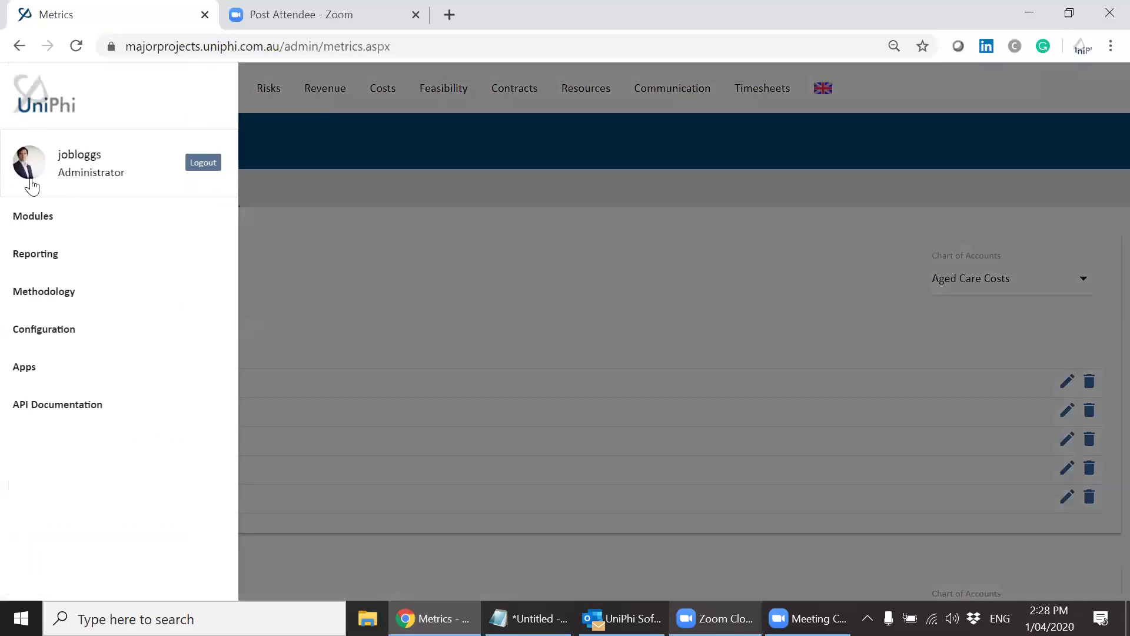
click(42, 327)
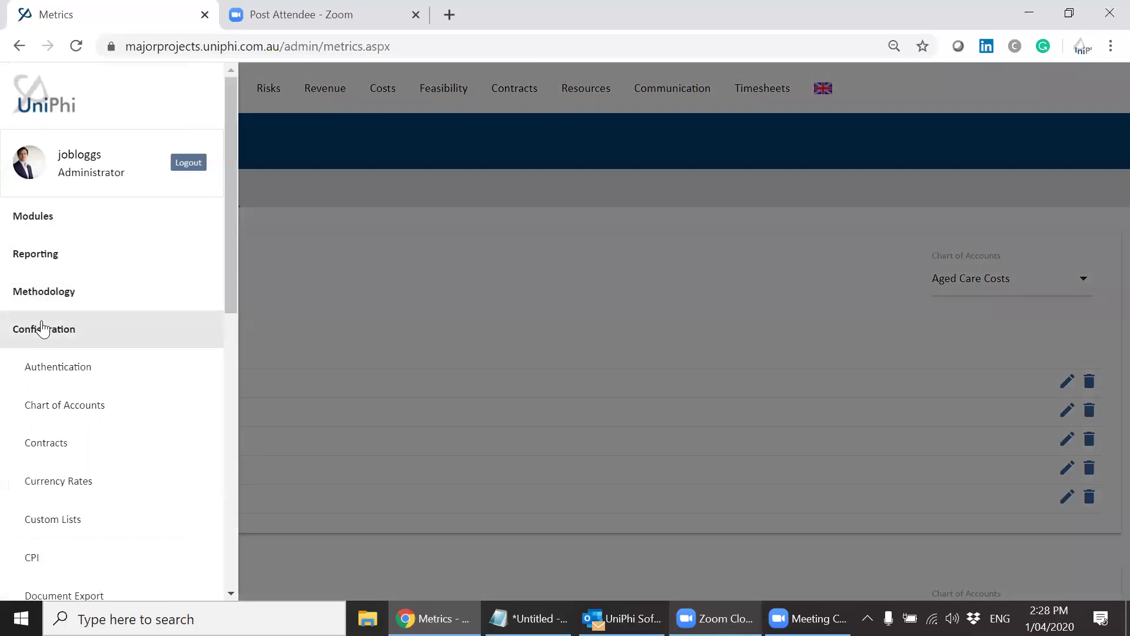
click(97, 418)
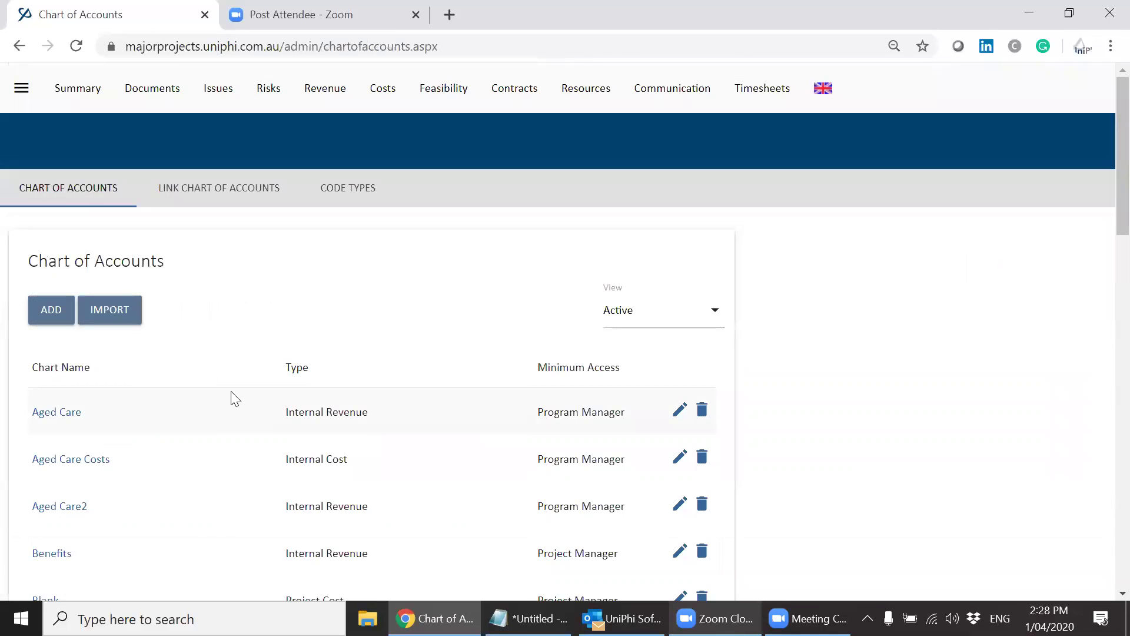
click(74, 467)
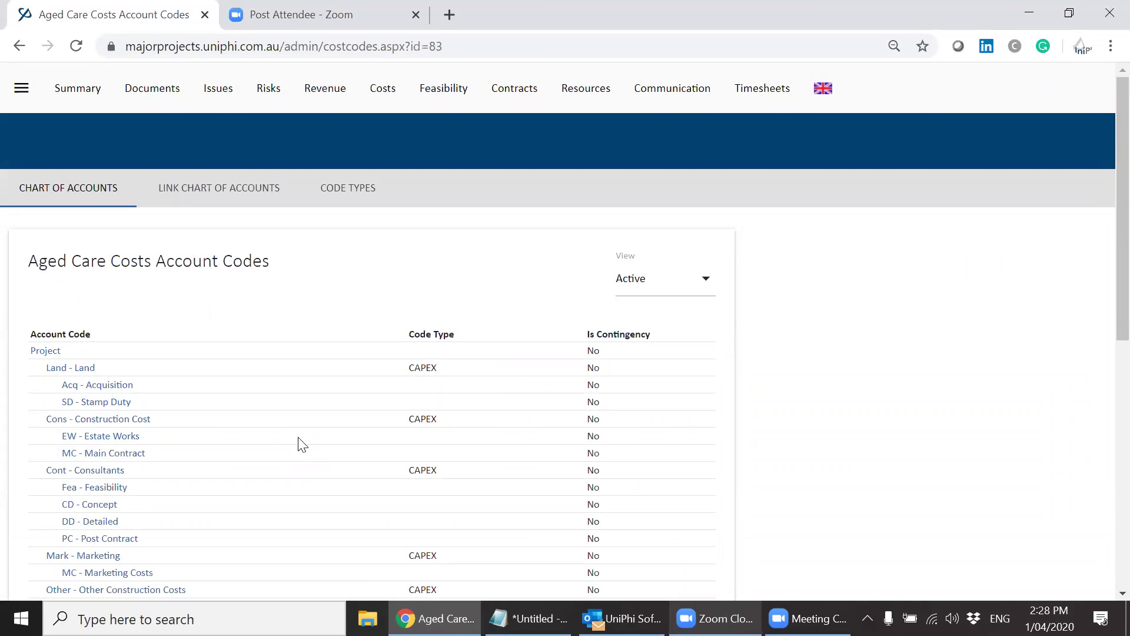
Step: Examine the Aged Care Costs account codes from Project down to Internal PM, including the Construction Cost group
scroll(302, 443, down, 3)
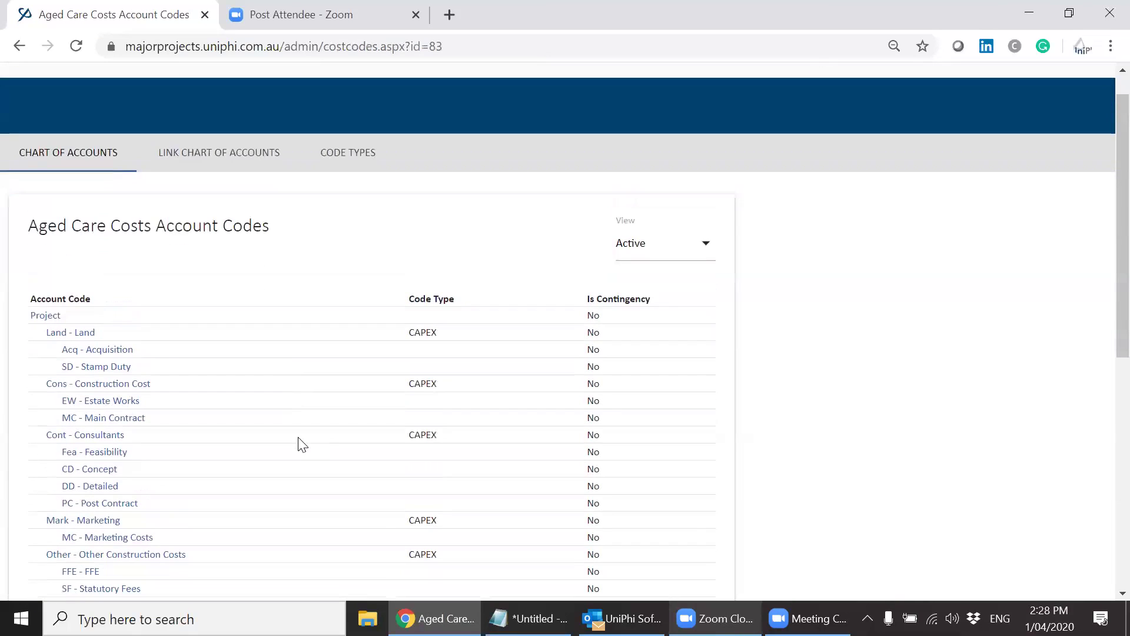
scroll(301, 443, down, 1)
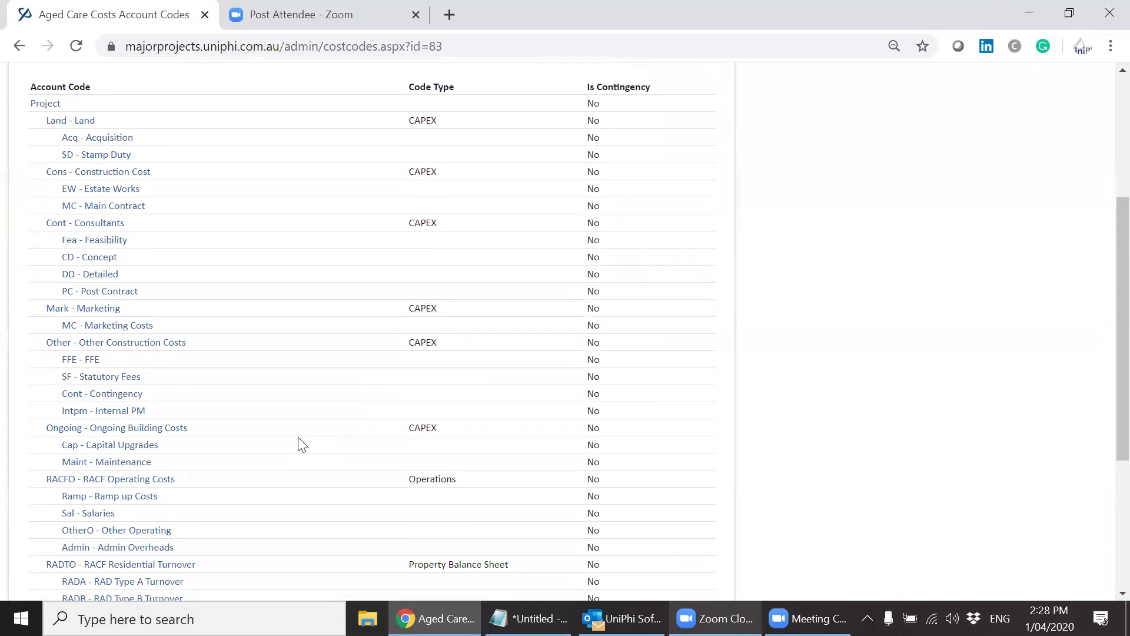
drag(35, 410, 27, 125)
click(203, 410)
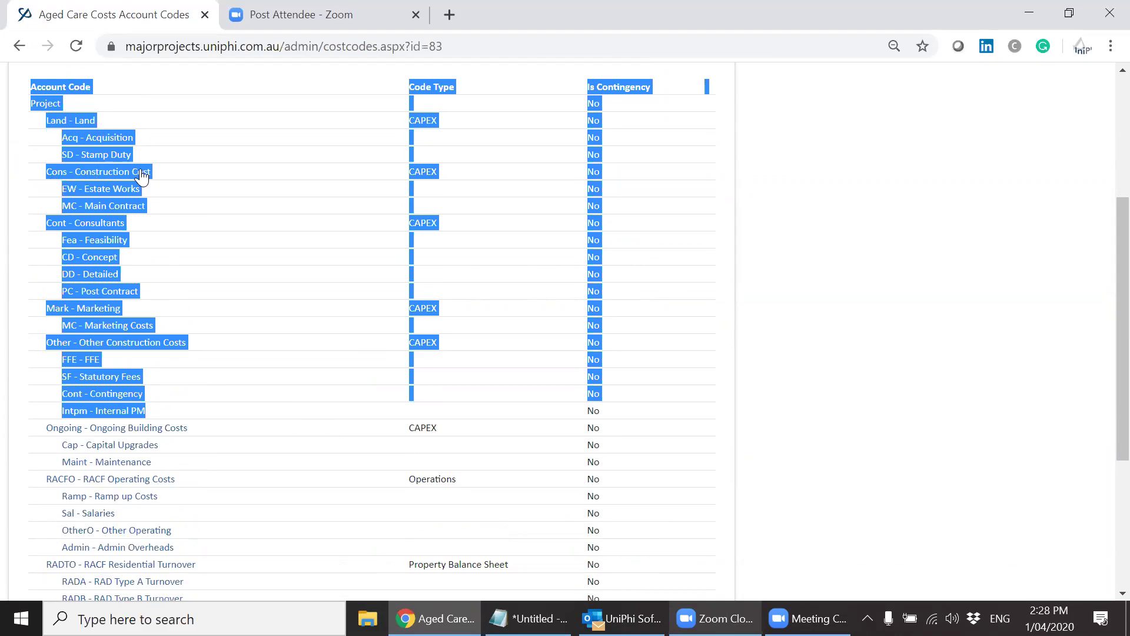
click(170, 199)
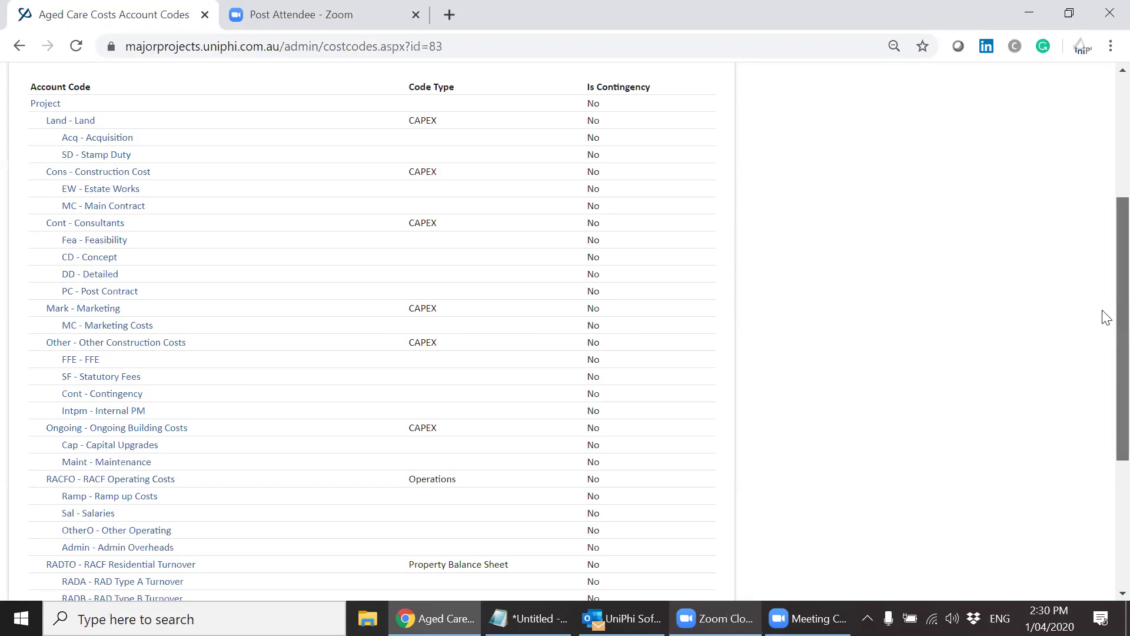
Step: View the Aged Care2 account codes and return to the list of charts of accounts
scroll(1103, 294, up, 1)
scroll(1059, 188, up, 2)
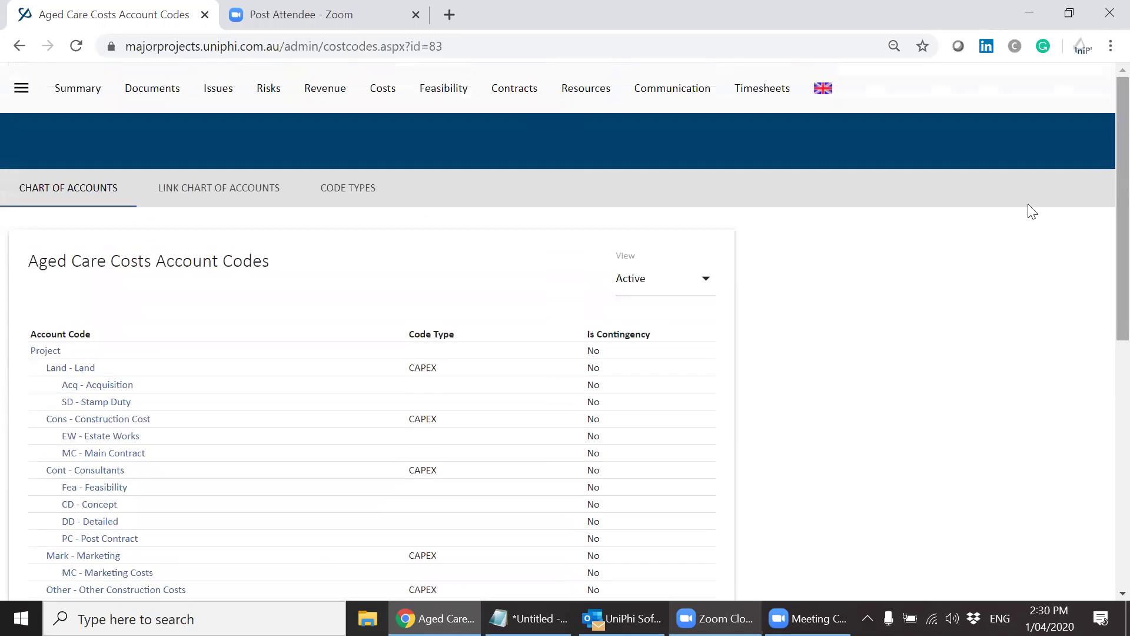
click(79, 200)
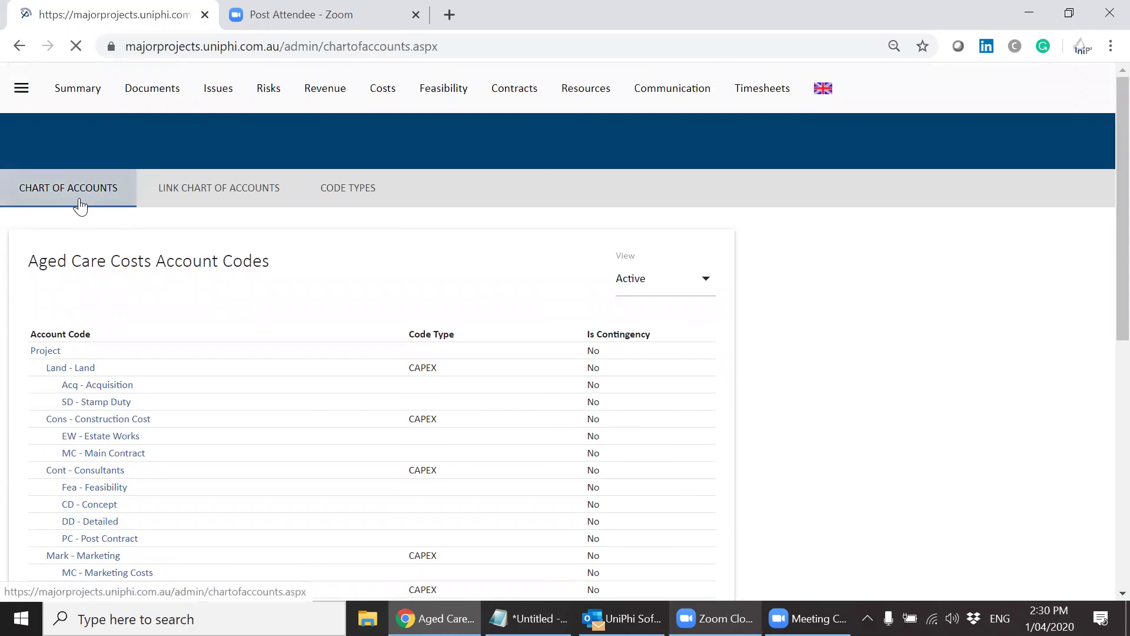
click(65, 508)
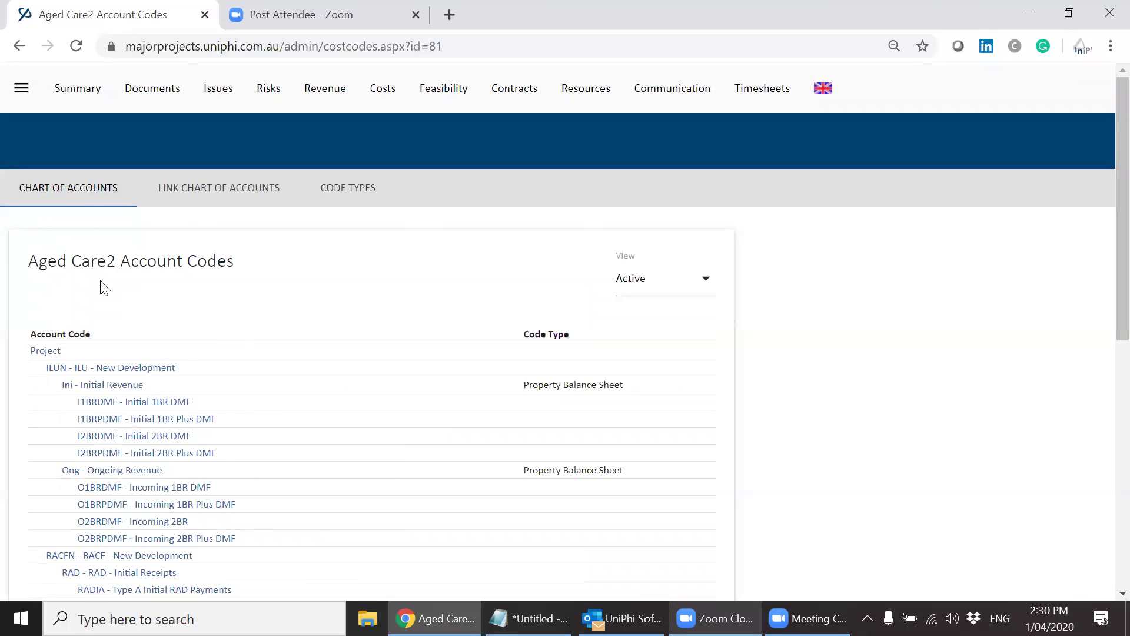
click(80, 201)
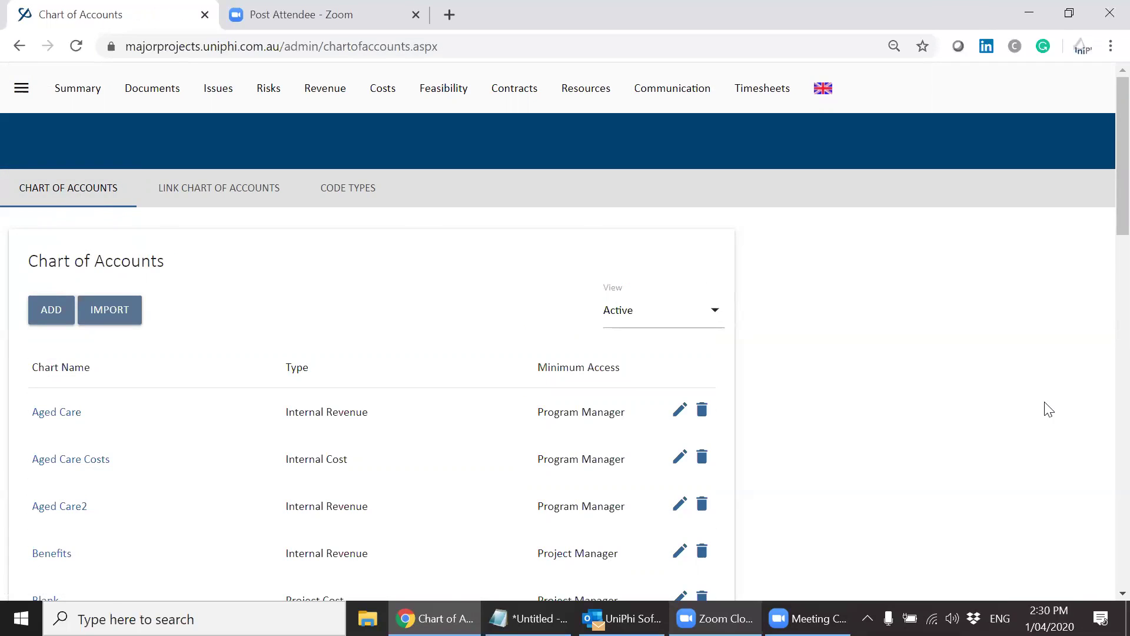
Step: Look through the available charts of accounts and open a blank new chart to view its Type options
scroll(1104, 247, down, 2)
scroll(1105, 267, down, 13)
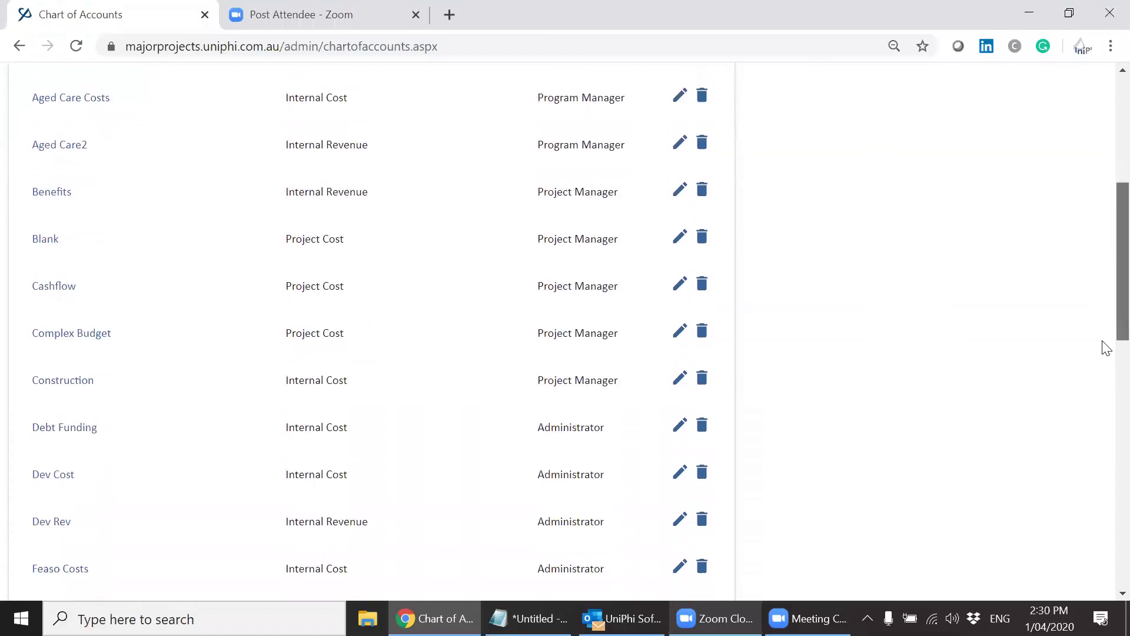
scroll(1104, 512, down, 4)
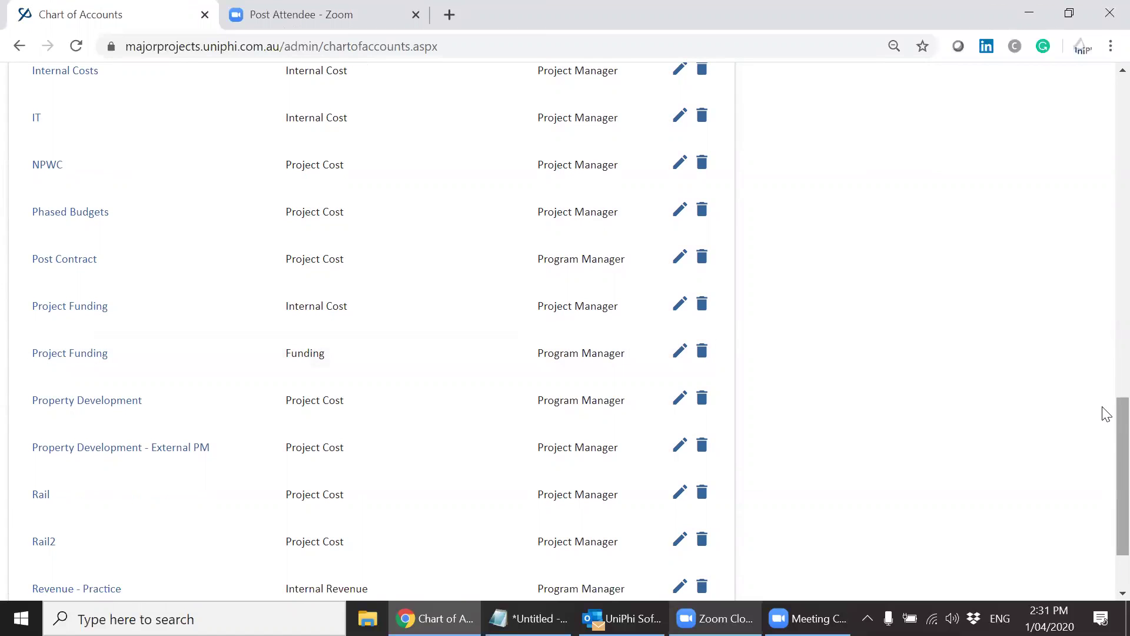
drag(1103, 411, 1102, 90)
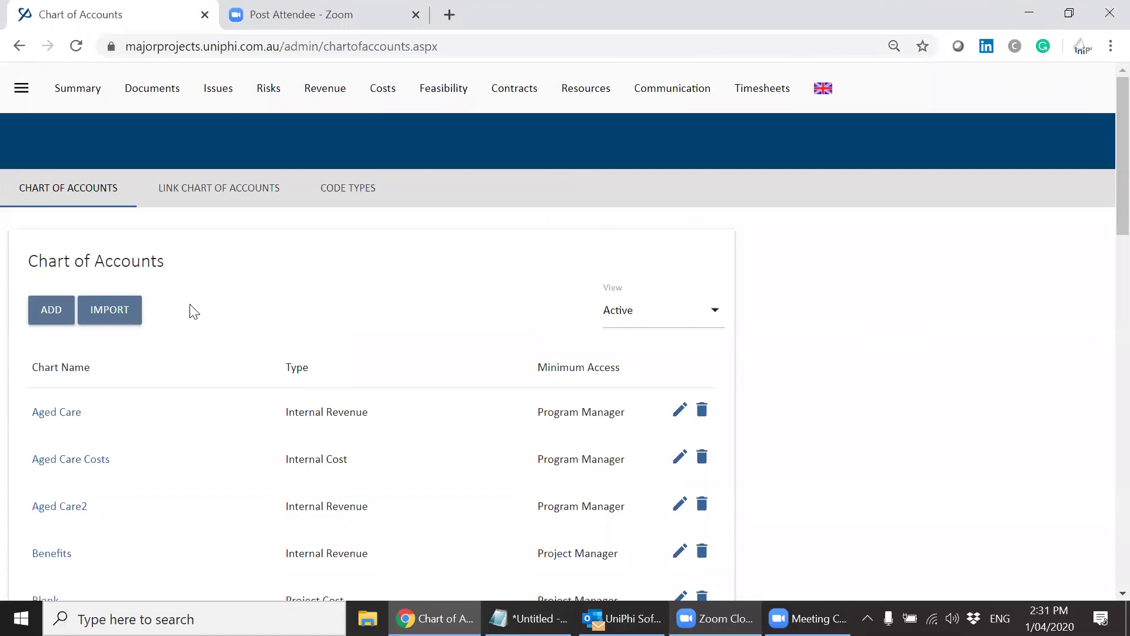
click(52, 320)
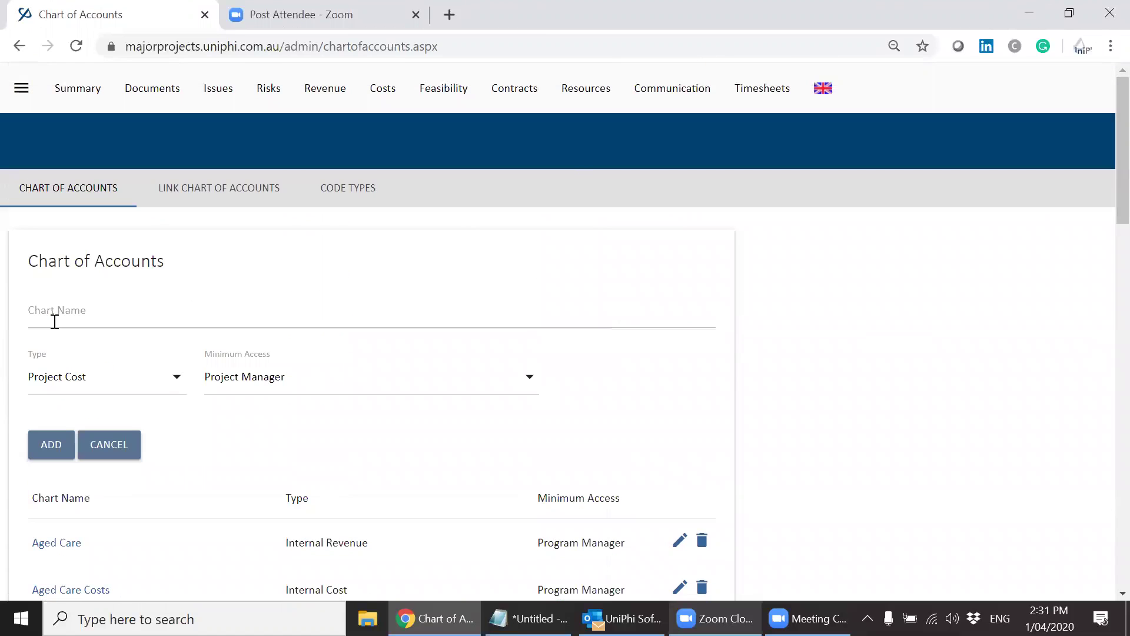
click(141, 386)
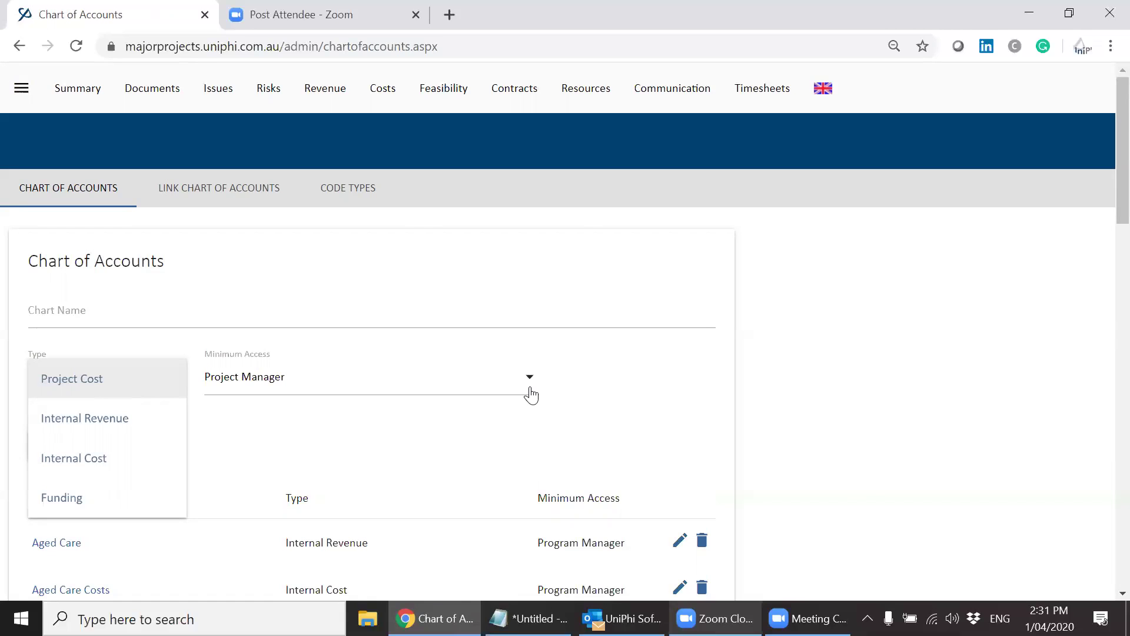
Step: Open the account codes of the Project Funding chart of type Funding
scroll(1104, 541, down, 5)
scroll(1104, 541, down, 5)
scroll(1104, 542, down, 5)
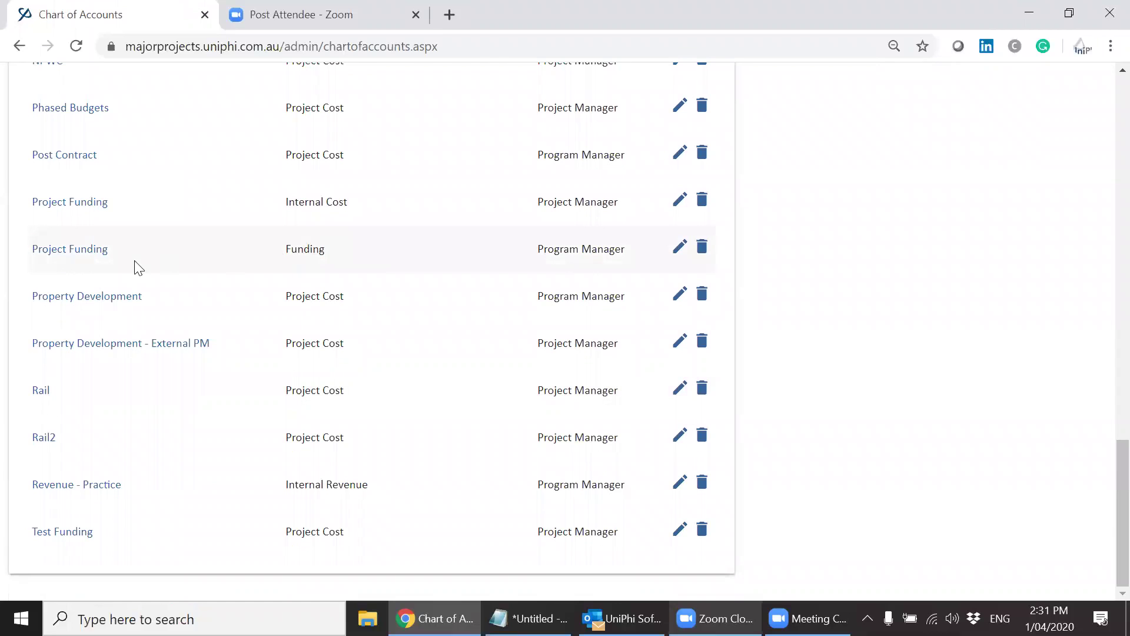
click(87, 250)
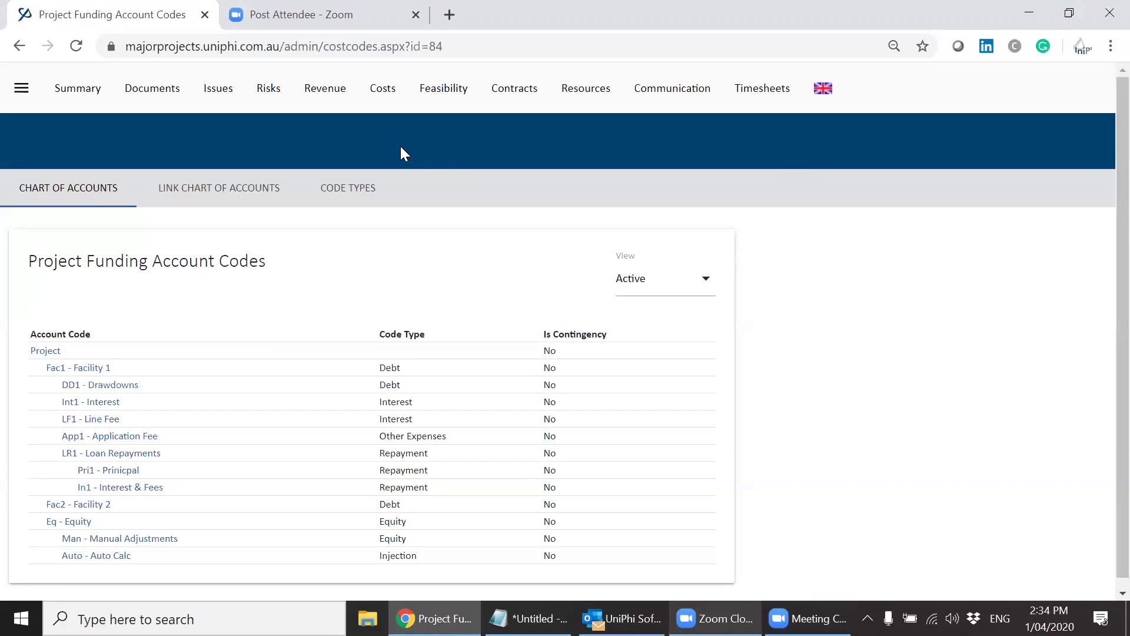
Step: View the revenue dashboard and budget of North Sydney RACF Feasibility, and return to the revenue list for all projects
click(343, 109)
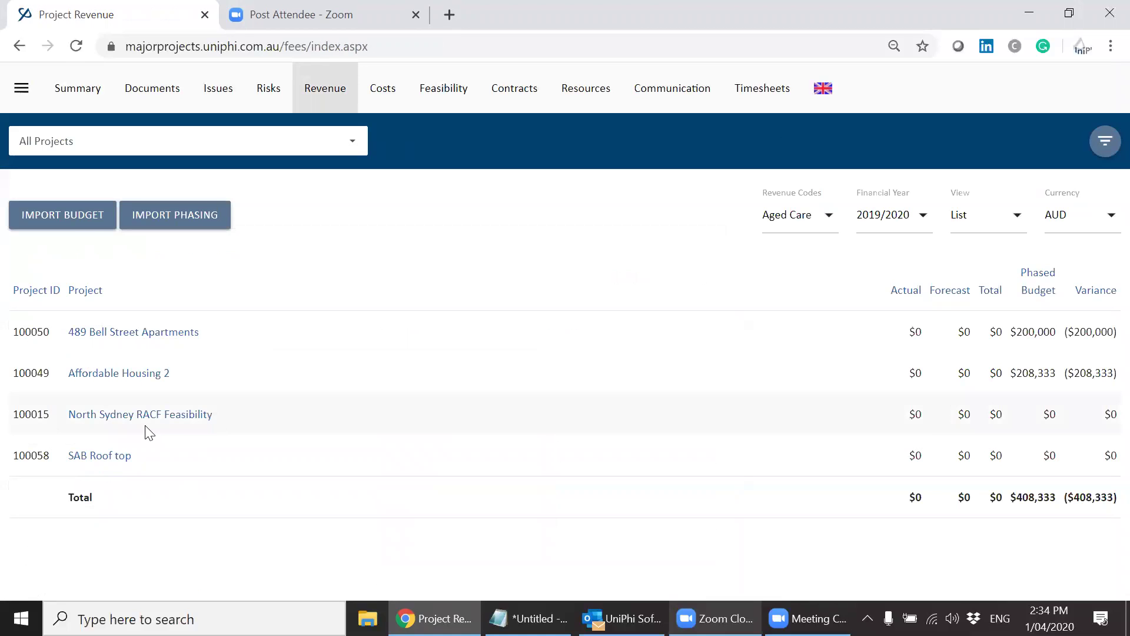
click(126, 414)
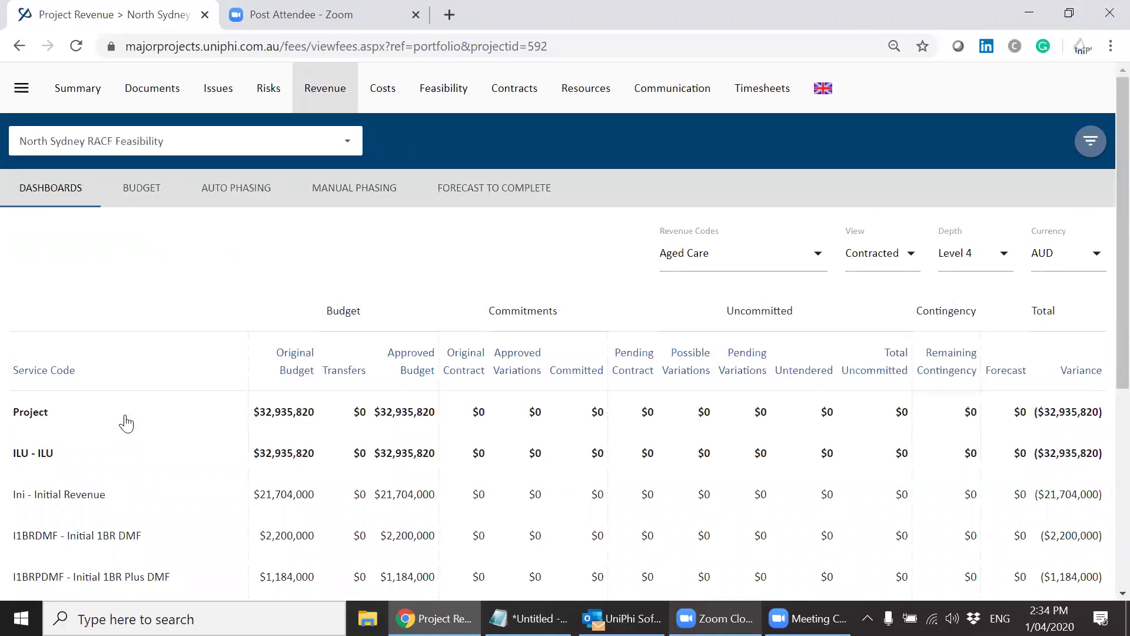
click(152, 198)
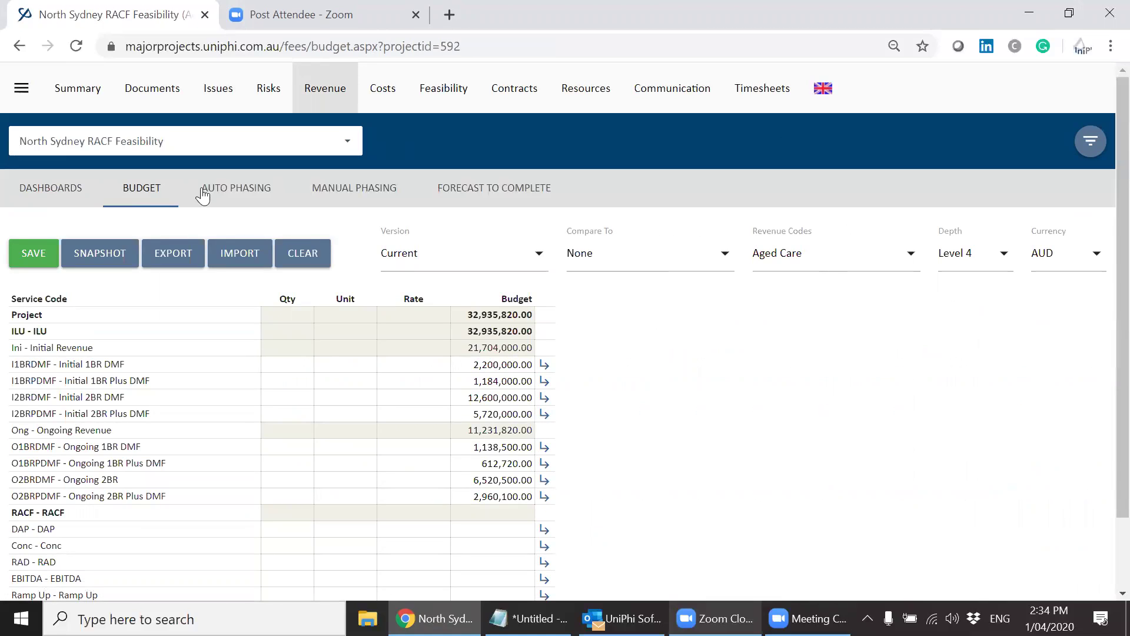
click(46, 188)
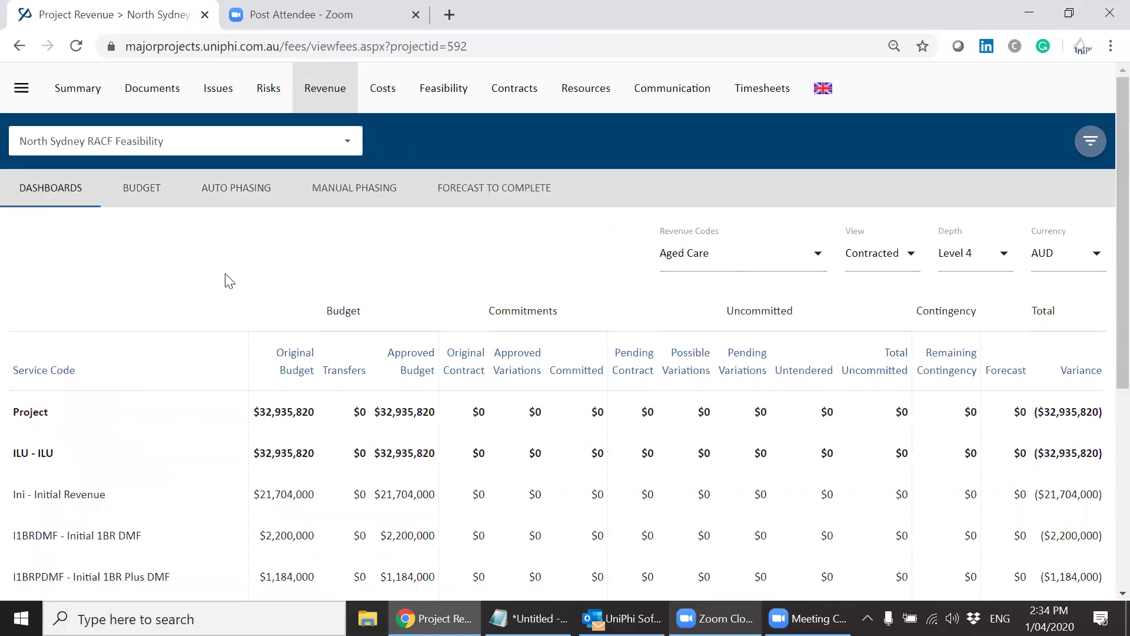
click(245, 145)
key(BackSpace)
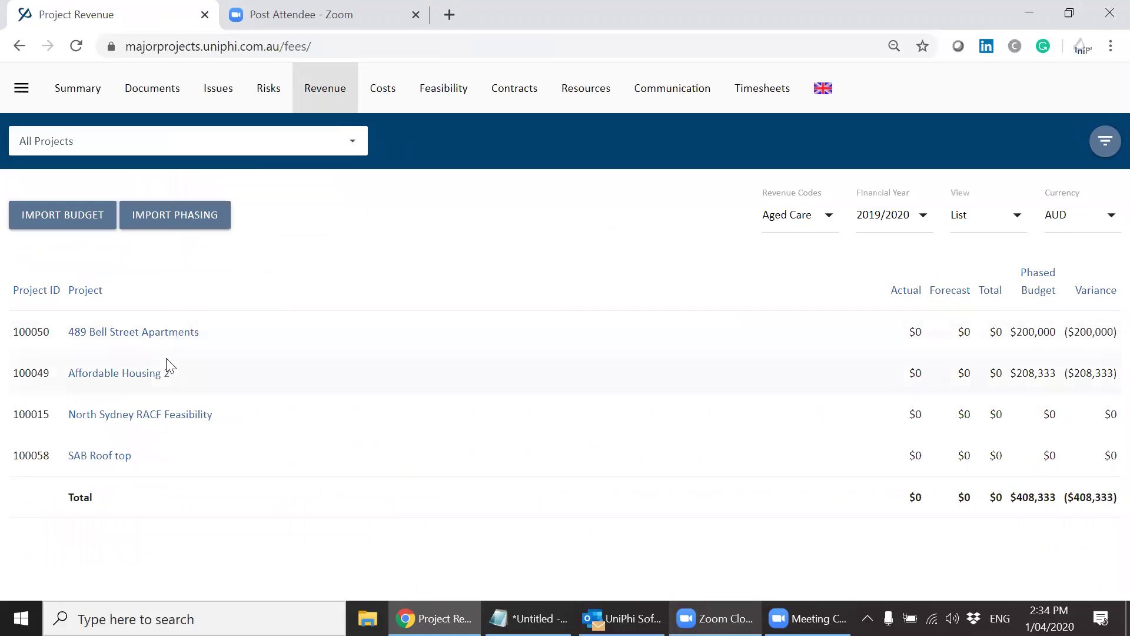
Step: Open the revenue budget of Affordable Housing 2 and compare its lines under the Aged Care2 and Aged Care revenue codes
click(132, 378)
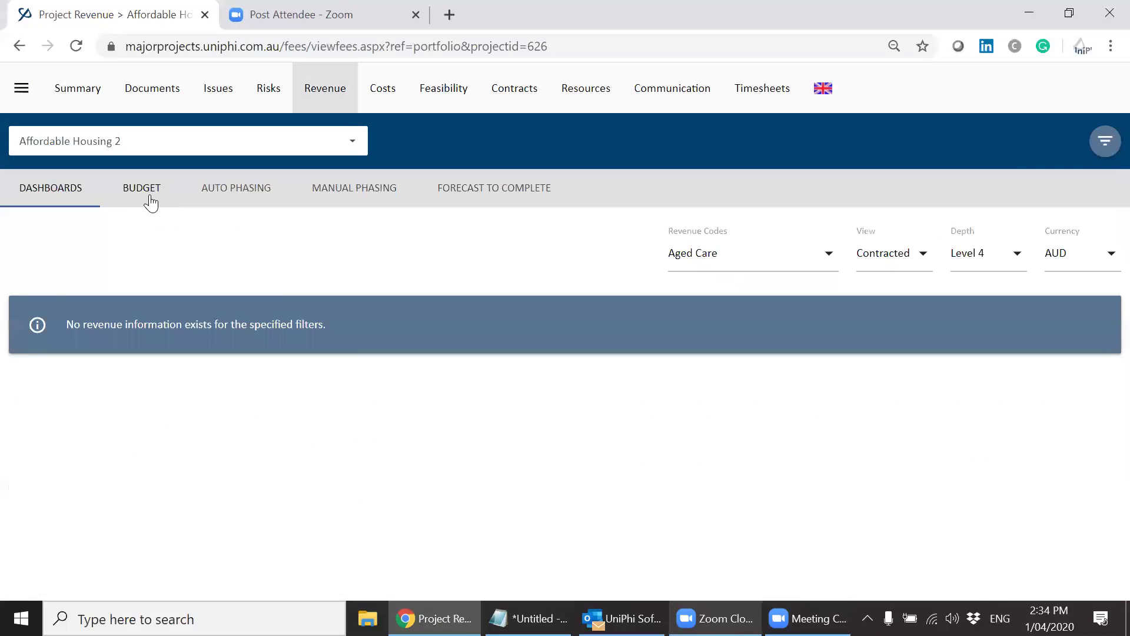
click(148, 200)
click(797, 272)
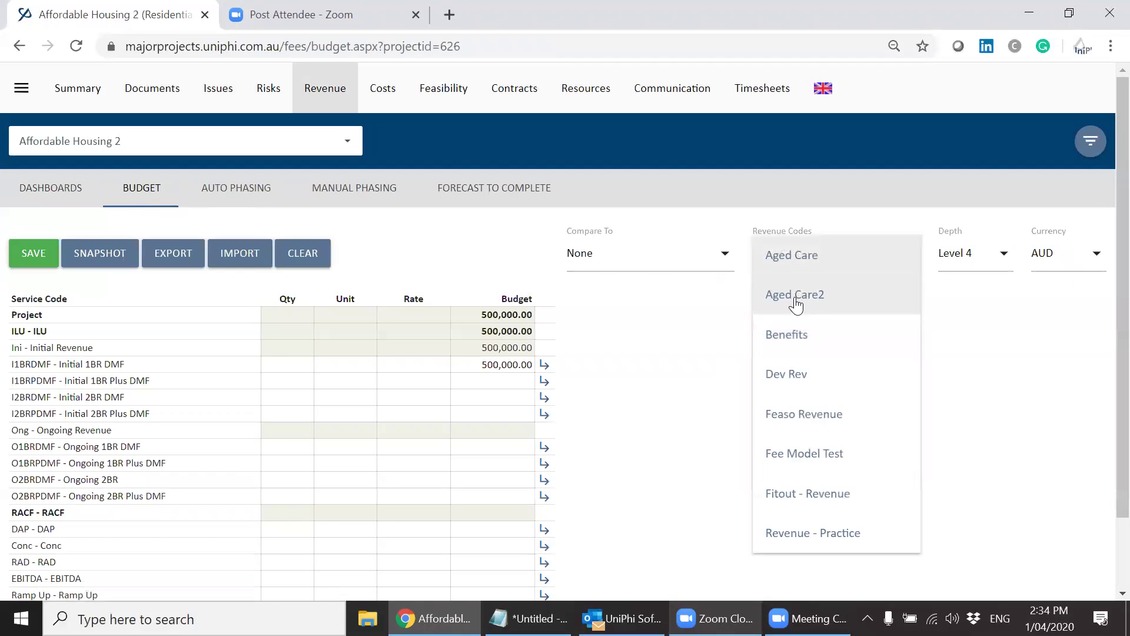
click(798, 303)
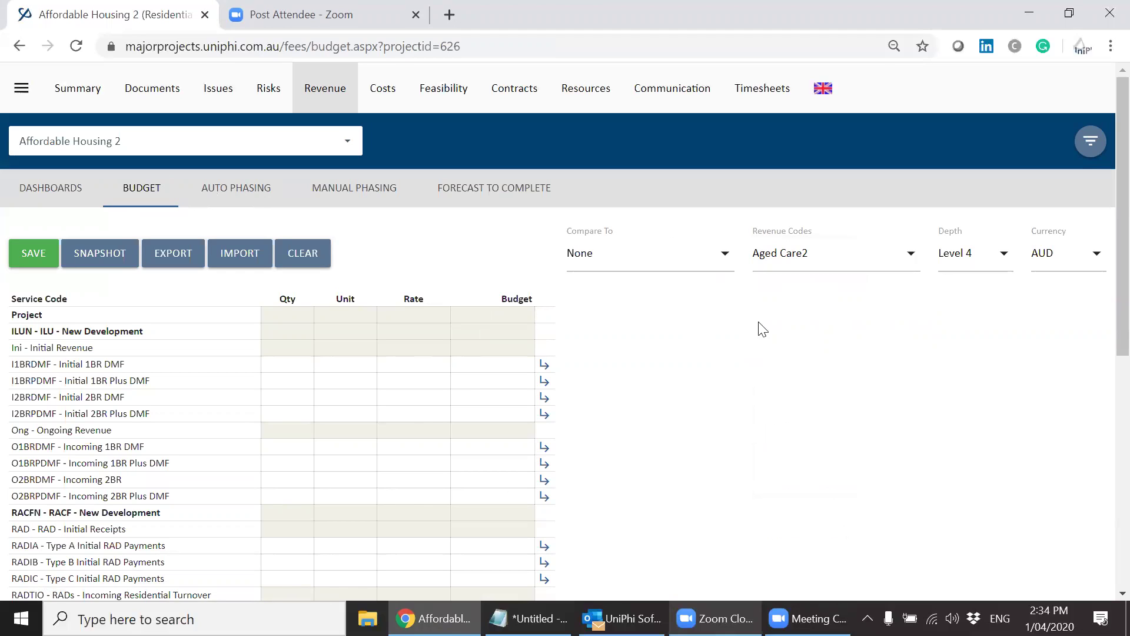
scroll(1105, 352, down, 10)
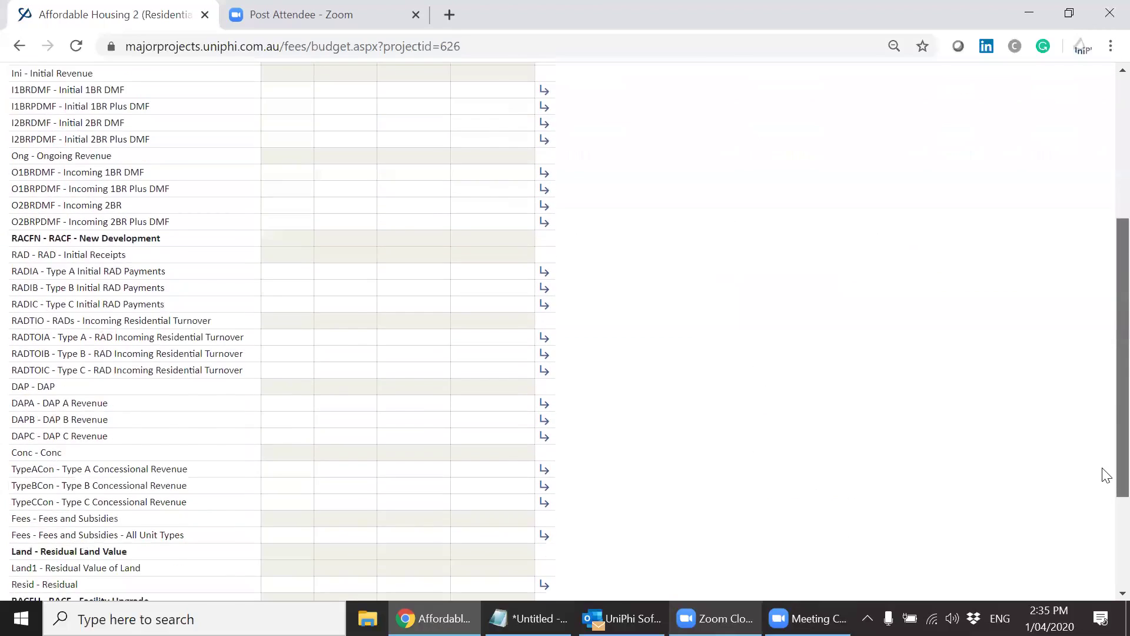
scroll(1106, 374, up, 10)
click(815, 224)
click(819, 252)
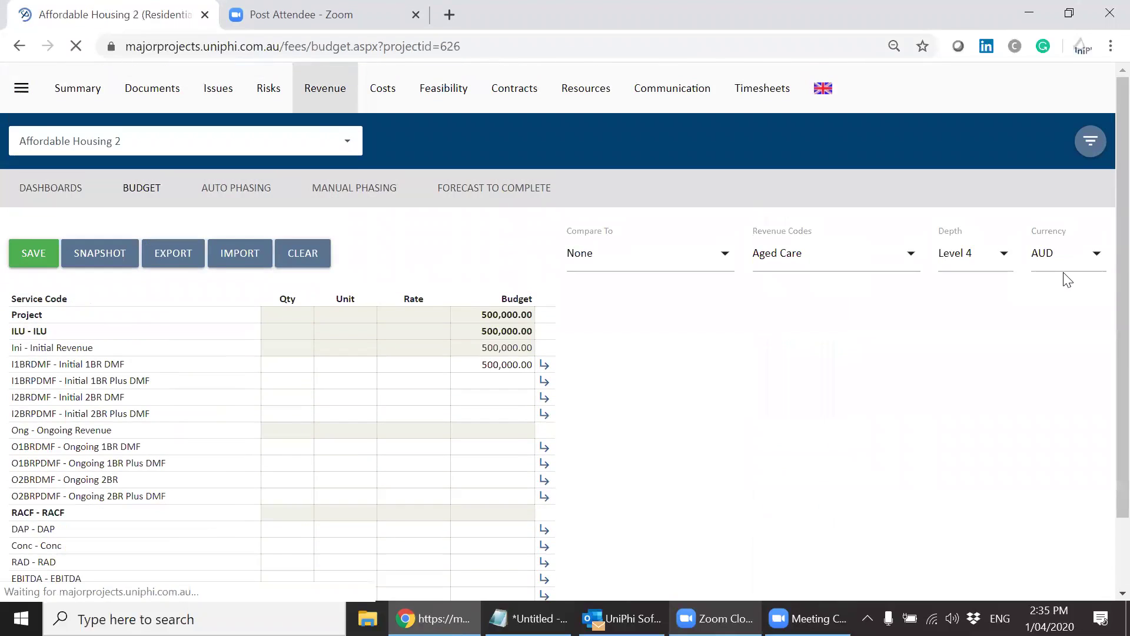
scroll(1102, 388, down, 1)
scroll(1105, 452, up, 1)
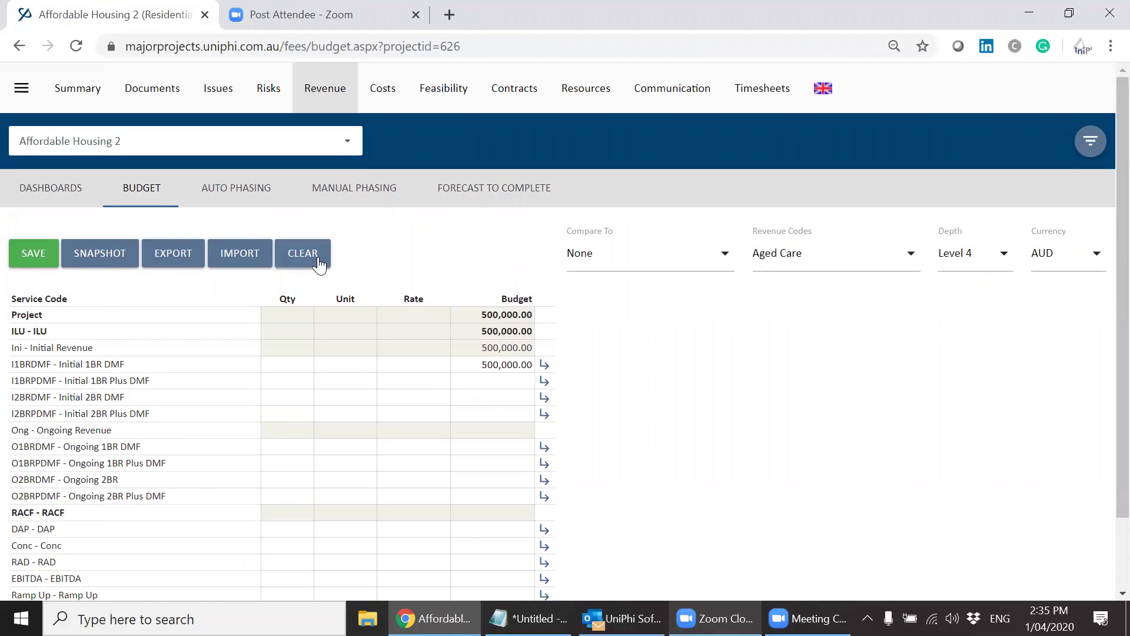
Step: Switch to the Retirement Aged Care Facility2 project and show its revenue budget with the Aged Care2 revenue codes
click(204, 134)
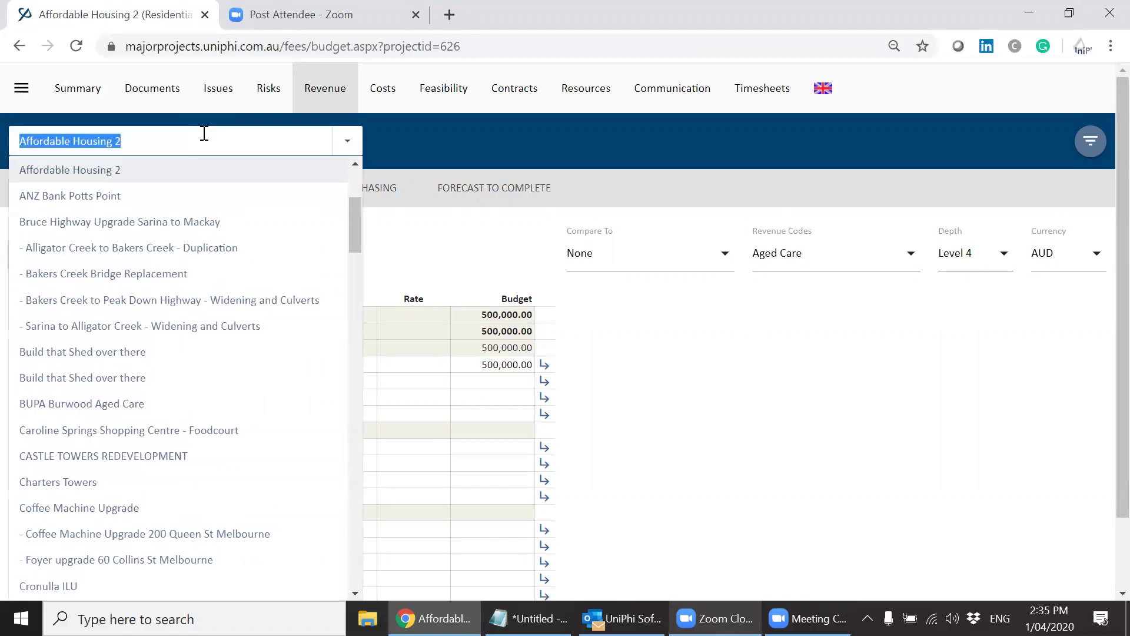
text(retir)
key(Down)
key(Down)
key(Return)
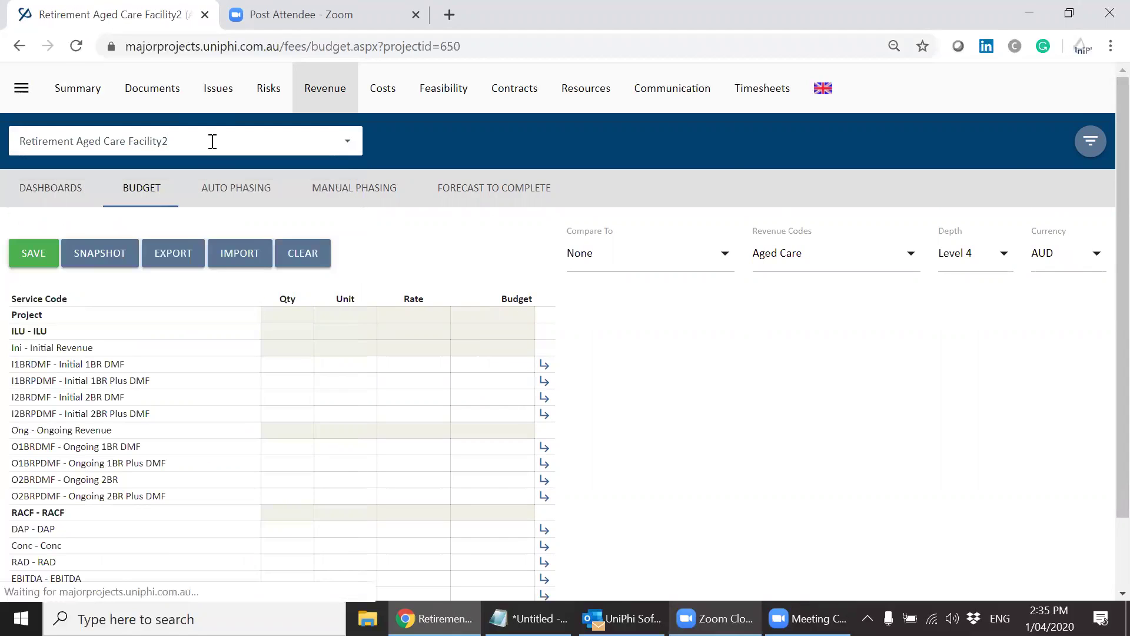
click(785, 255)
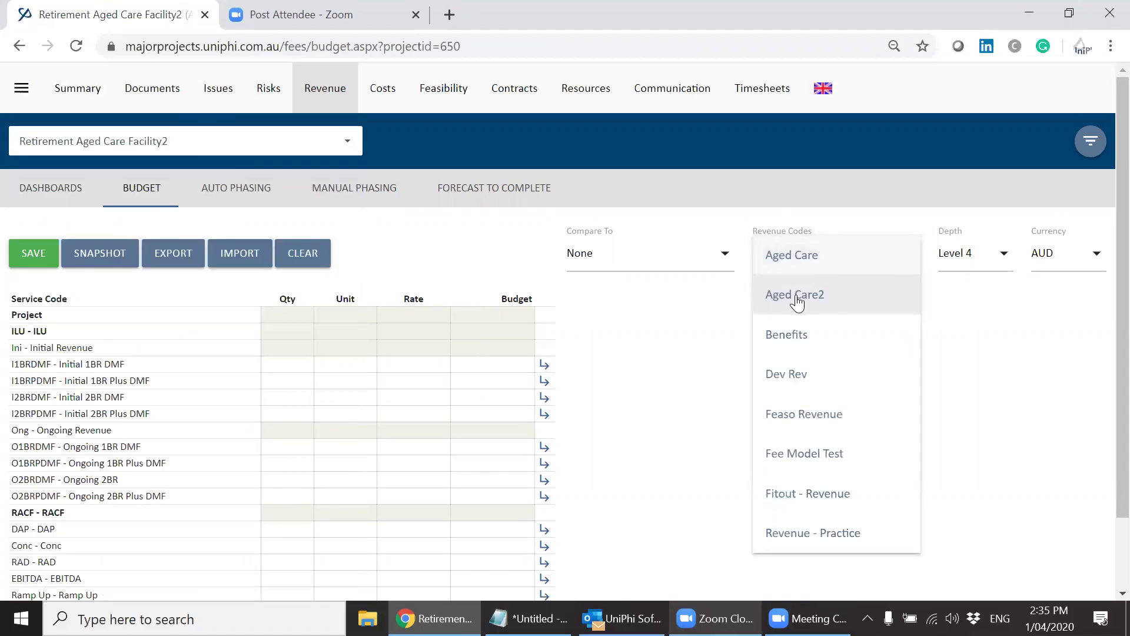
click(800, 299)
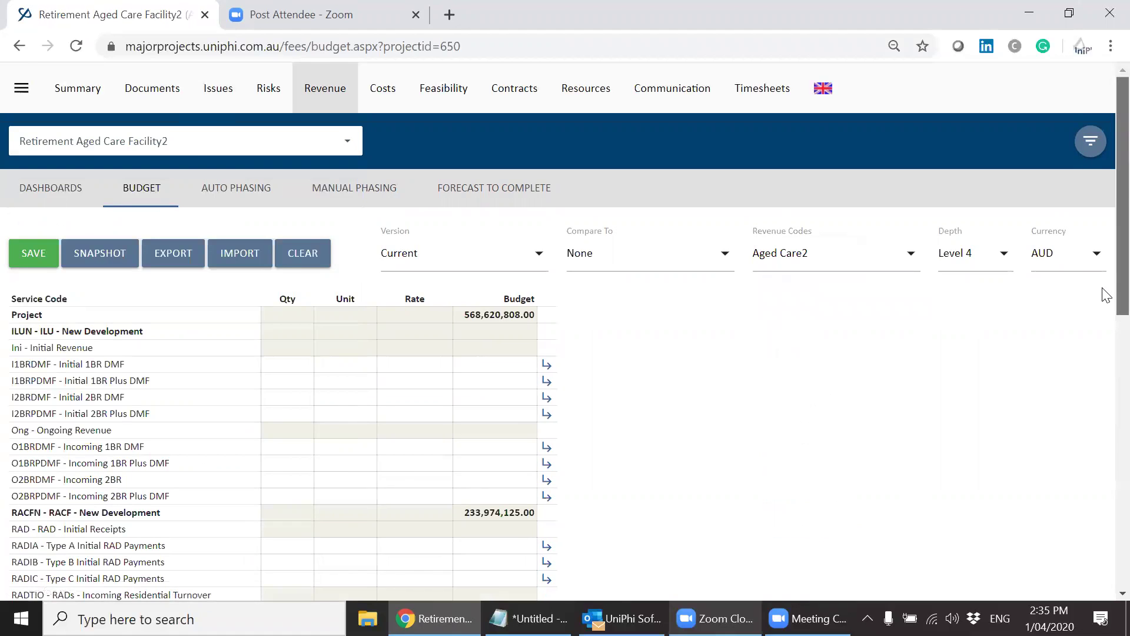
Step: Examine the RACF - Upgrade metrics beneath the revenue budget and the Facility Upgrade lines they feed
scroll(1105, 427, down, 5)
scroll(1105, 428, down, 5)
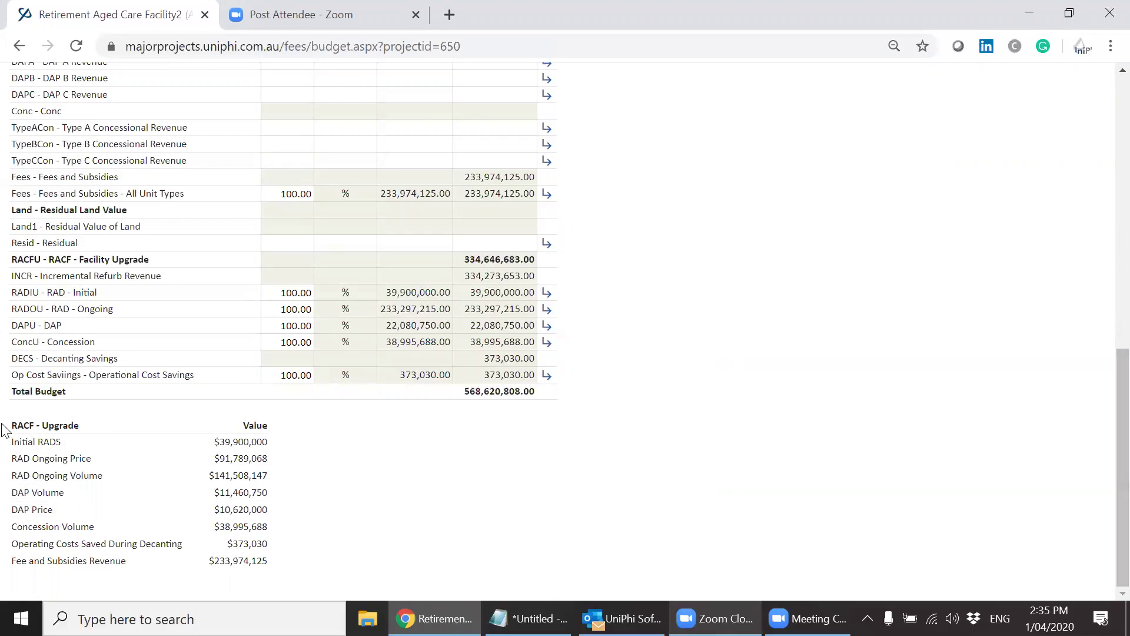
drag(8, 434, 283, 553)
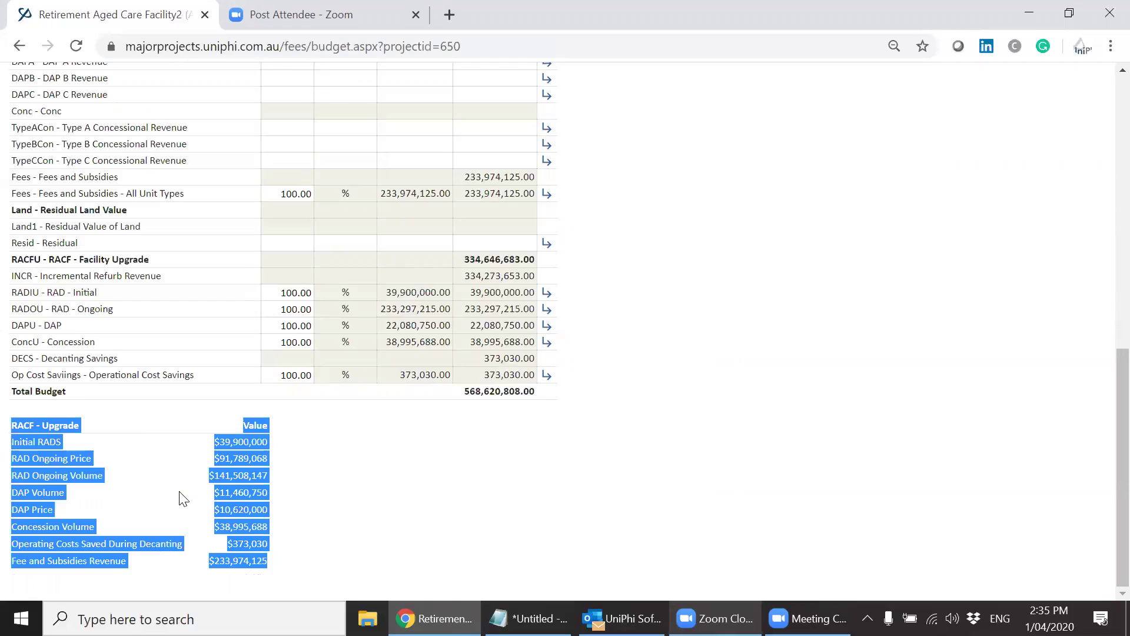
click(141, 474)
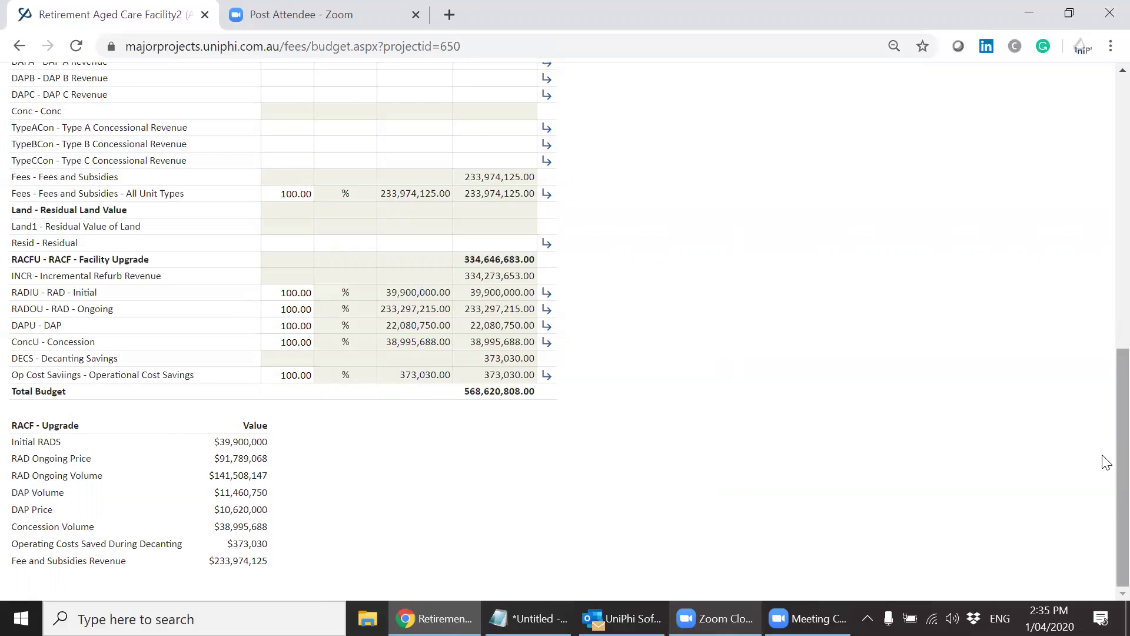
drag(1102, 456, 1107, 396)
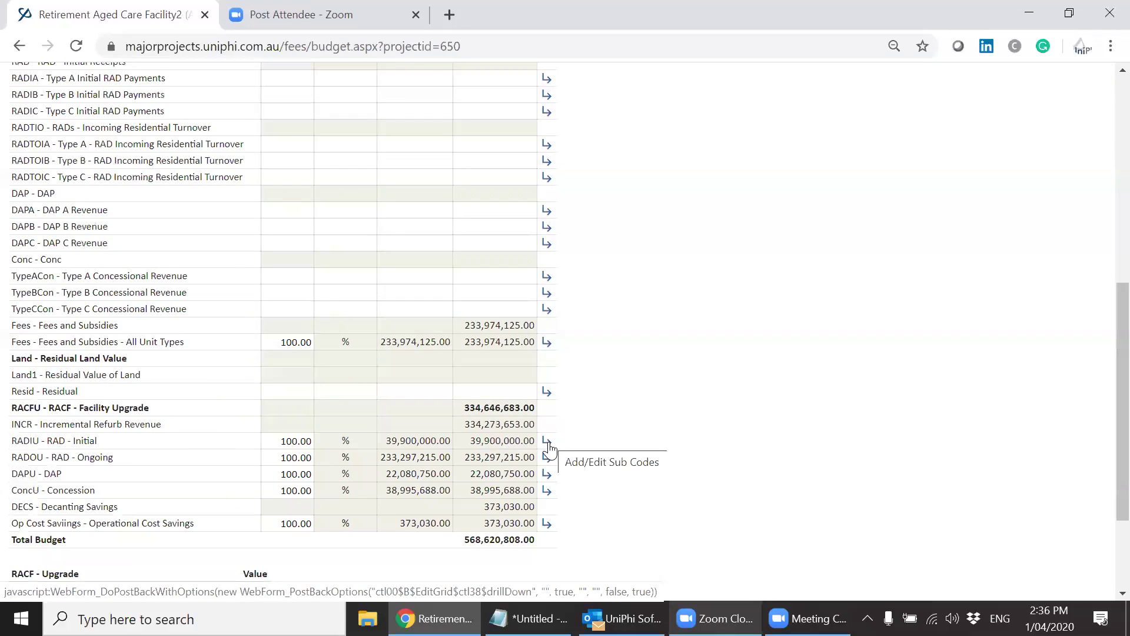
Step: Open the sub codes of RADIU - RAD - Initial, examine which metric makes up its rate, and return to the revenue budget
click(548, 443)
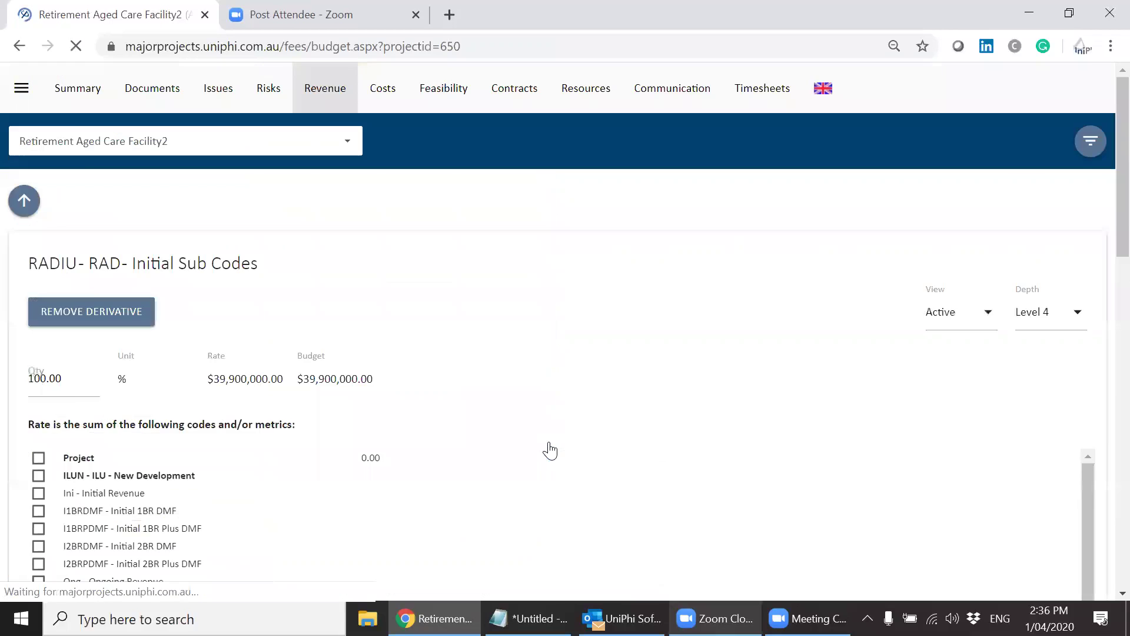
scroll(1103, 341, up, 4)
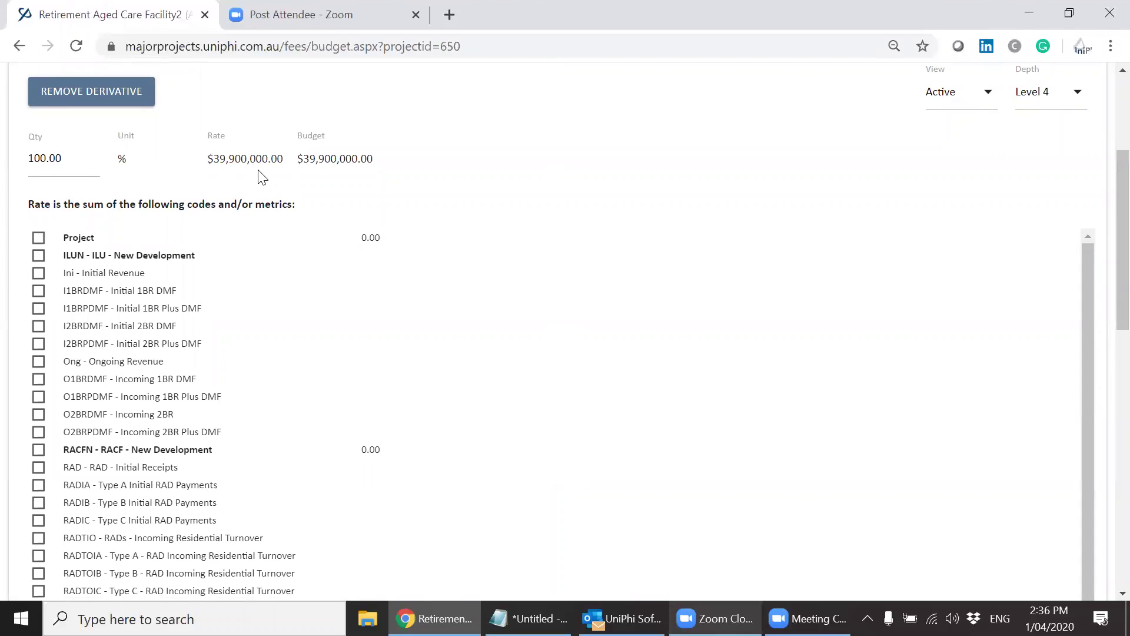
drag(1106, 324, 1105, 586)
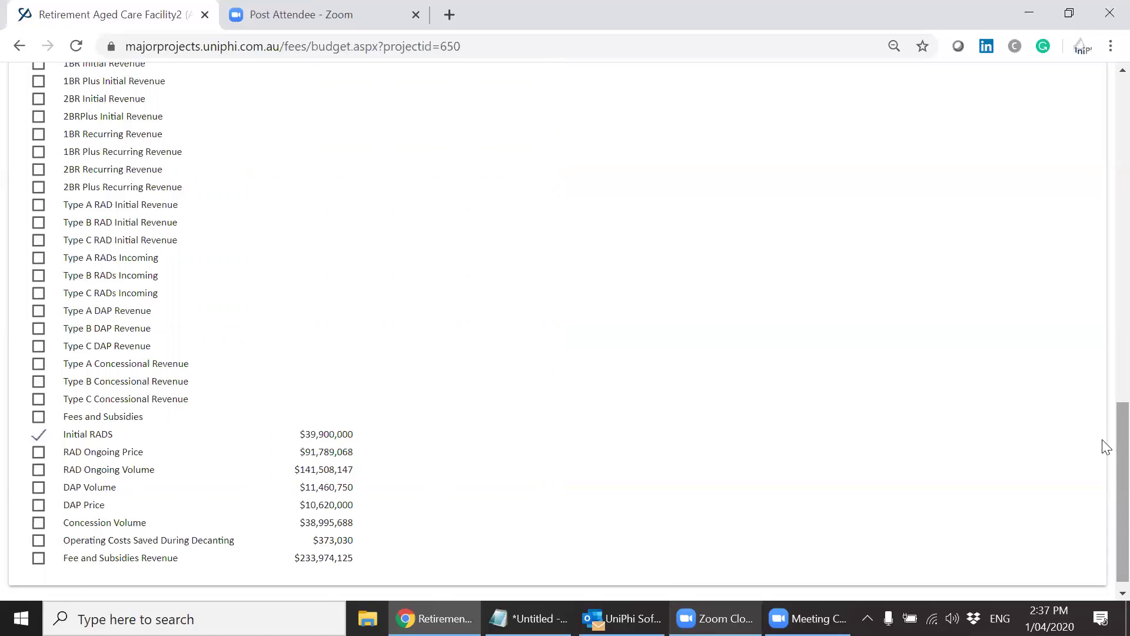
scroll(1103, 424, up, 2)
scroll(1105, 390, up, 9)
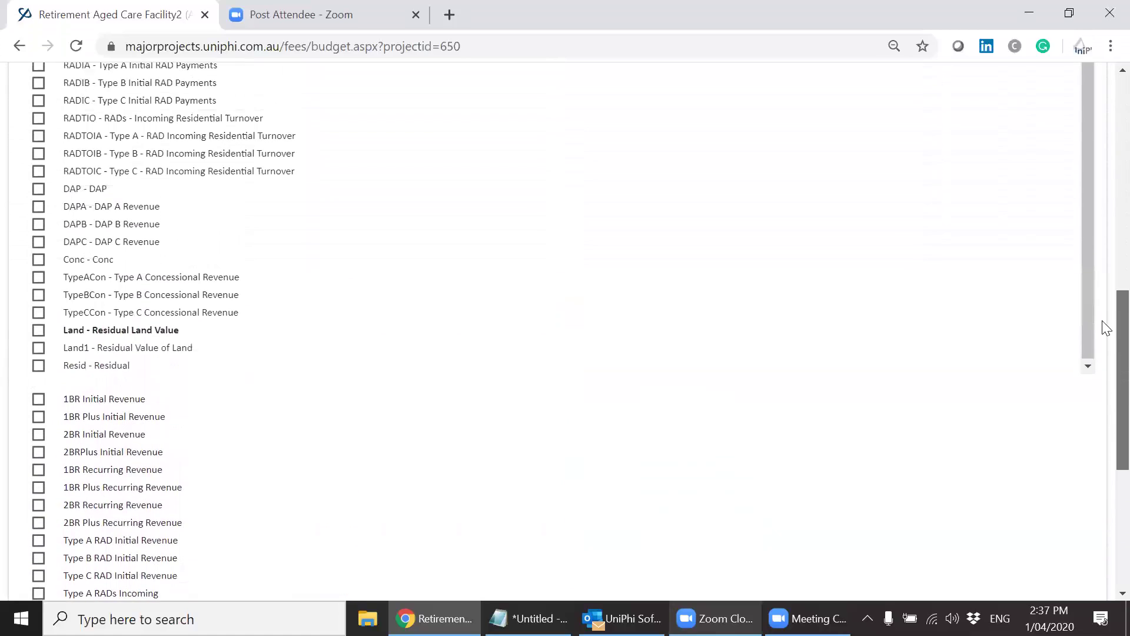
scroll(1104, 212, up, 2)
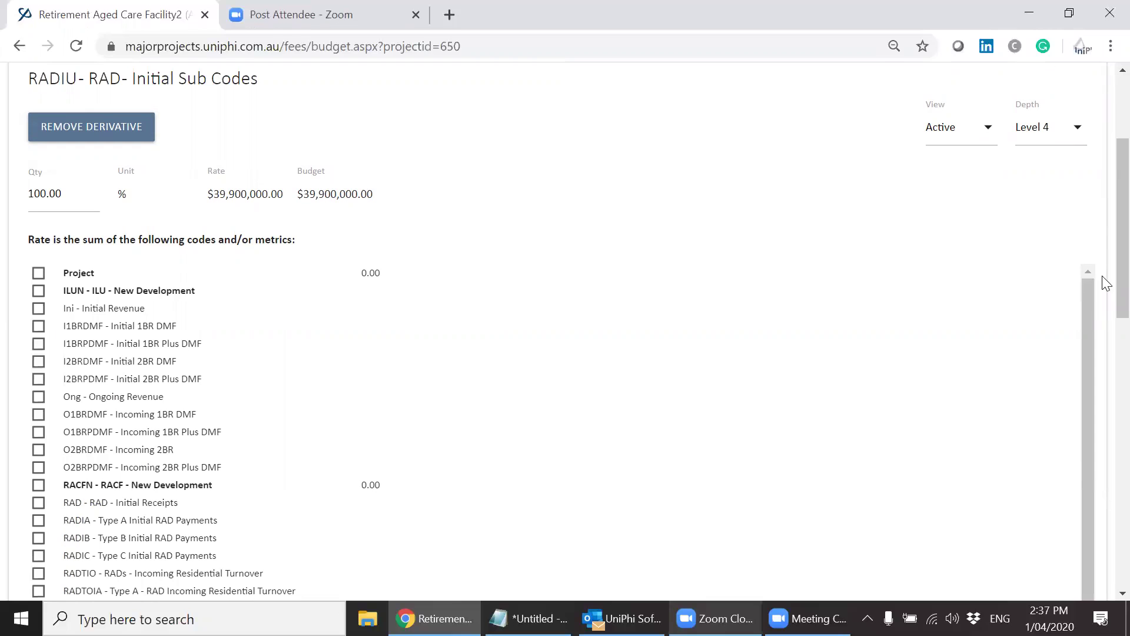
drag(1104, 292, 1102, 263)
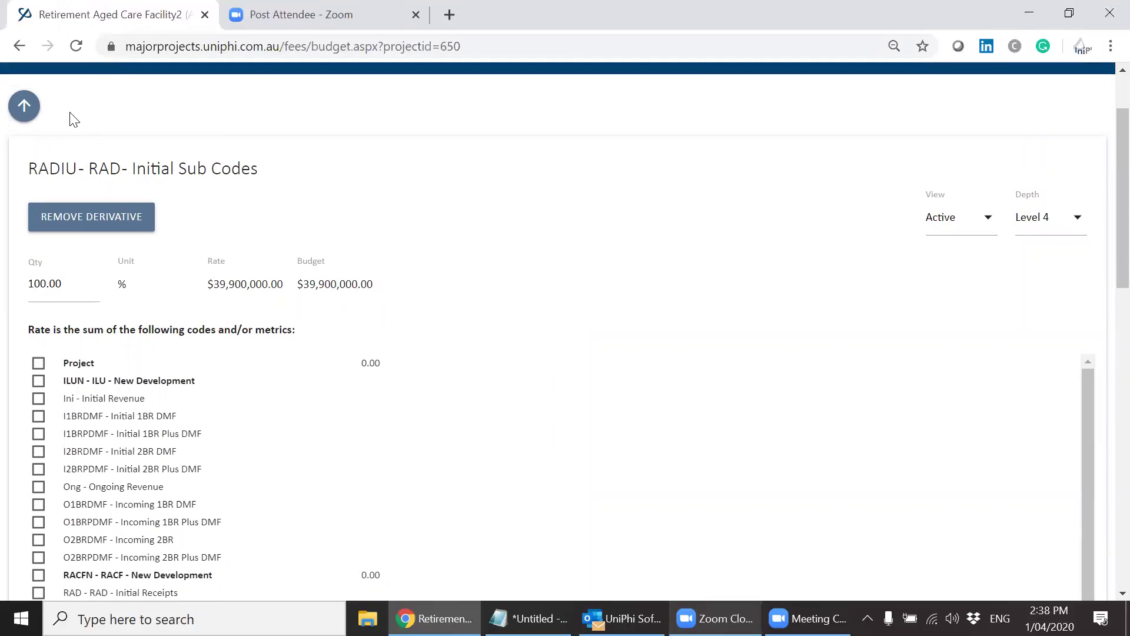
click(25, 110)
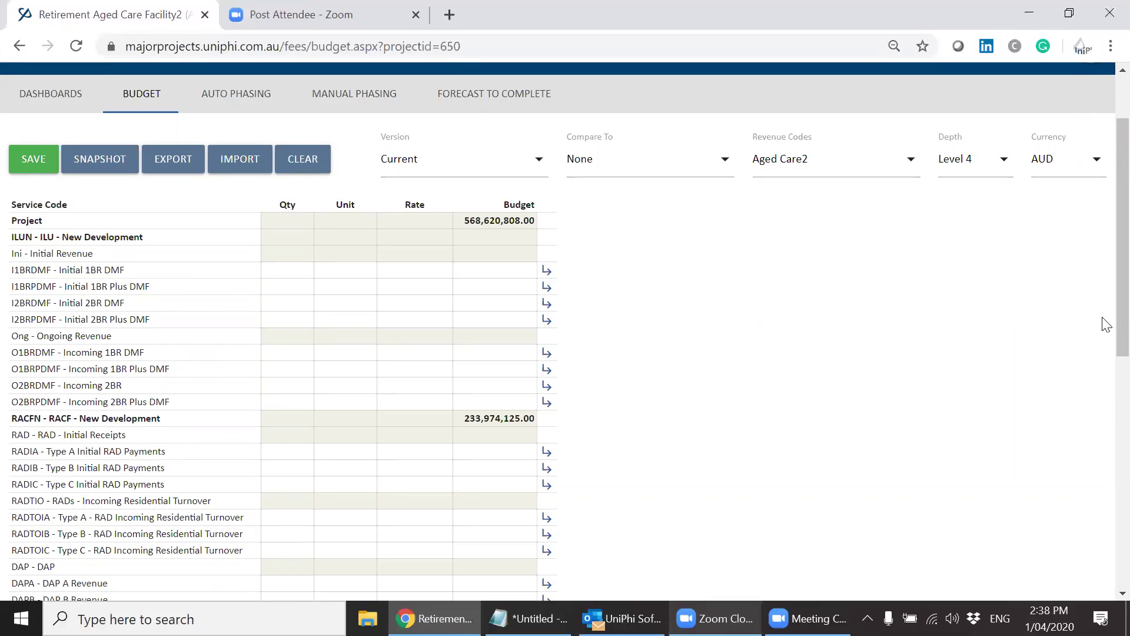
Step: Open the copy form for the Retirement Aged Care Facility2 project and include Budget in the copy
scroll(1103, 328, up, 2)
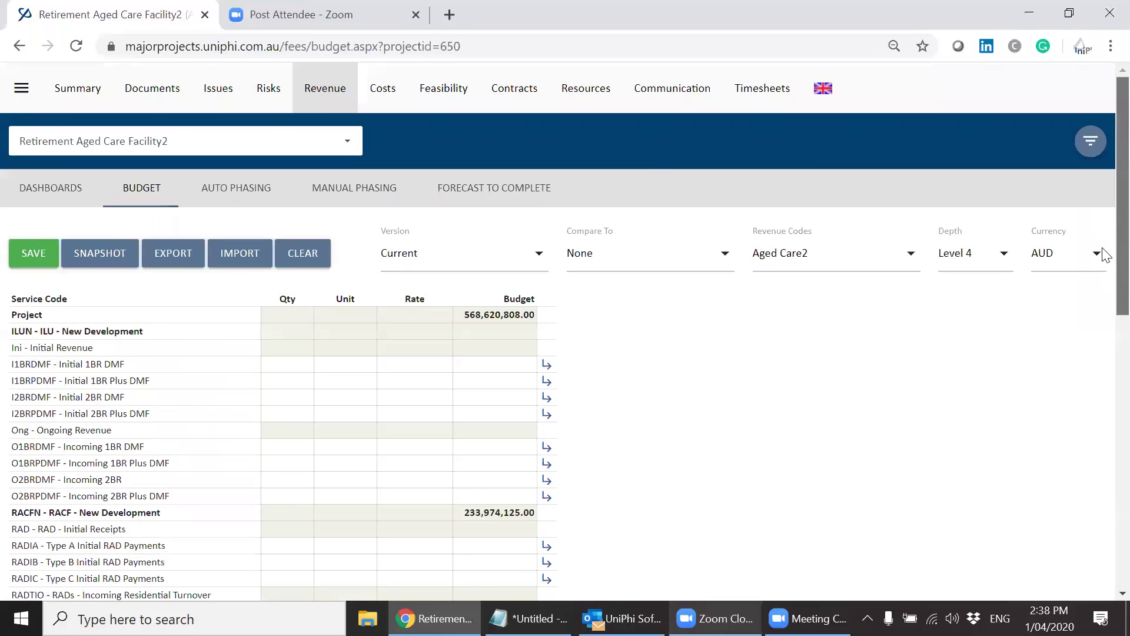
click(75, 111)
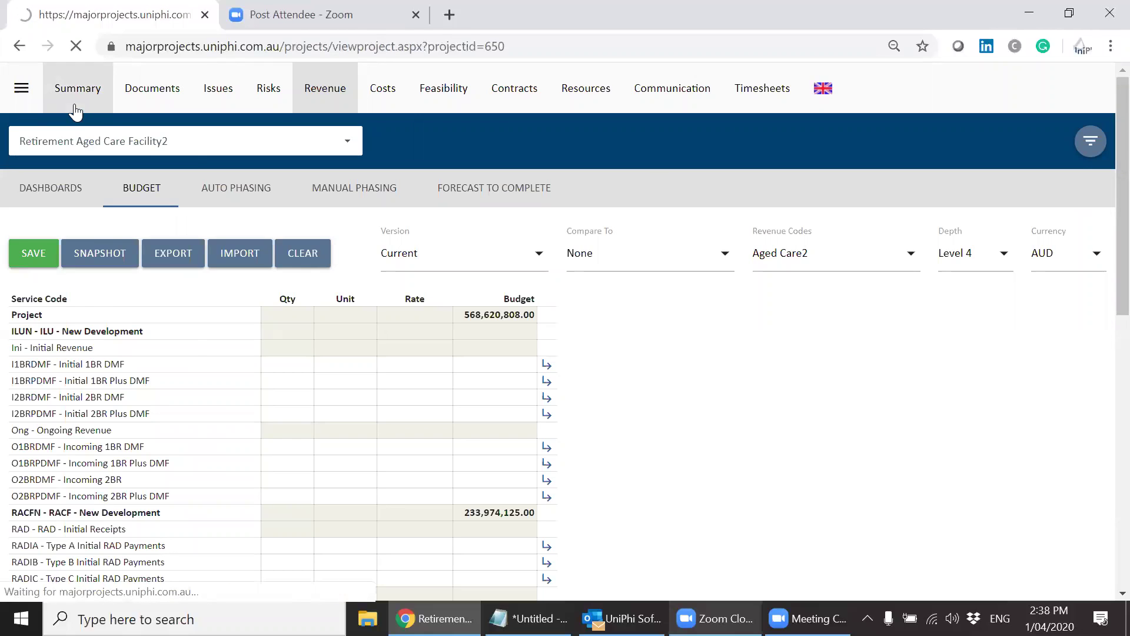
click(106, 333)
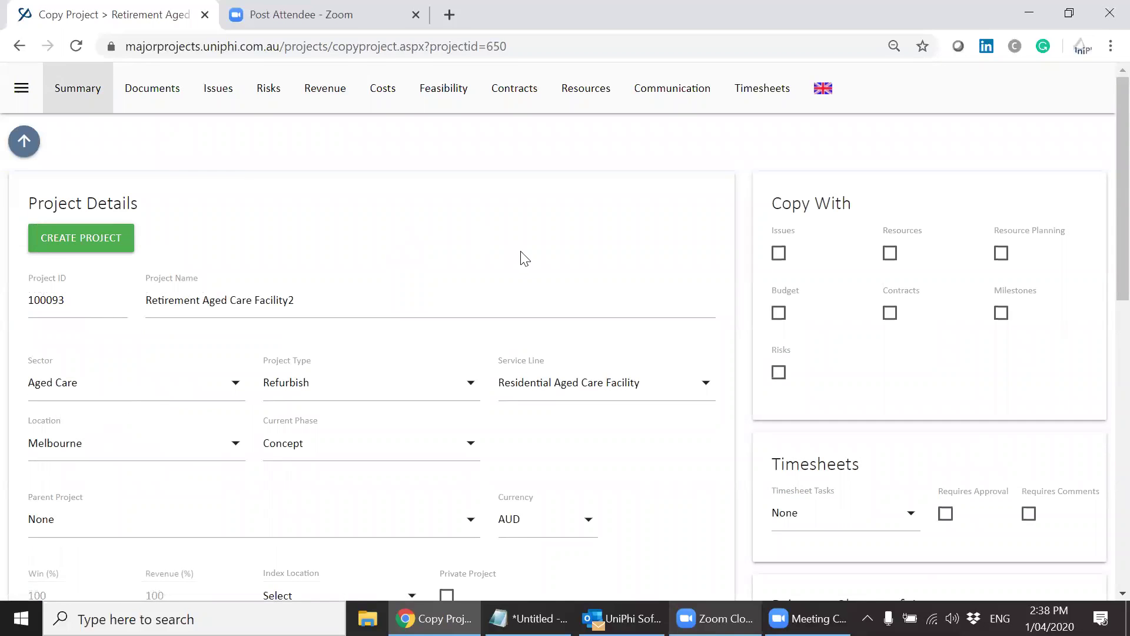
click(779, 313)
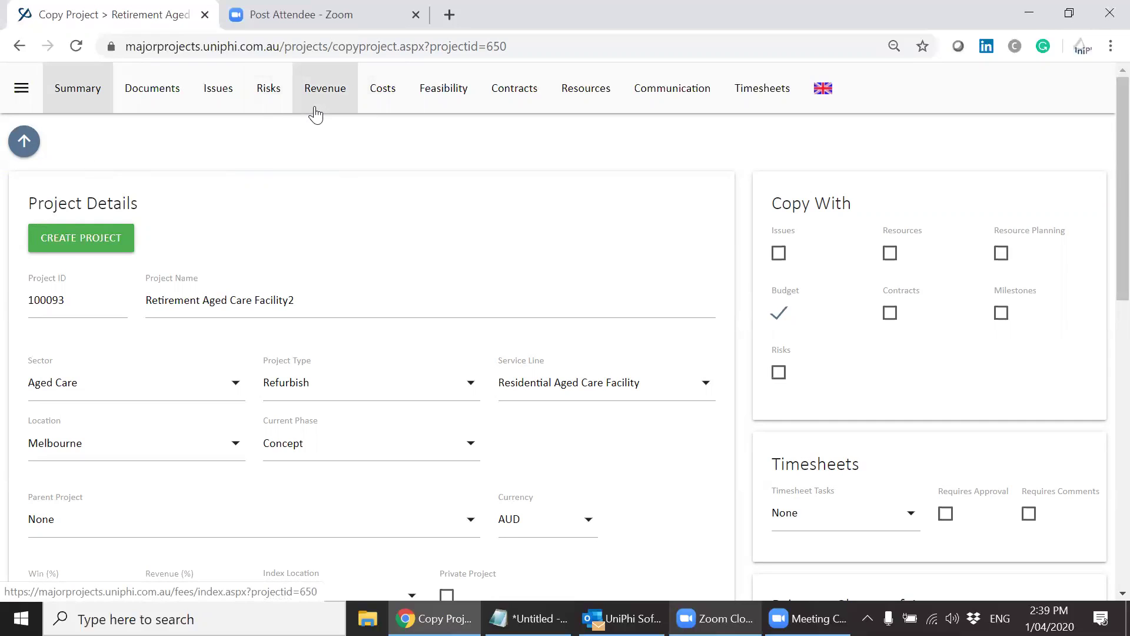
Step: Open the project's cost budget and examine which metric makes up the rate in the Fea - Feasibility sub codes
click(397, 101)
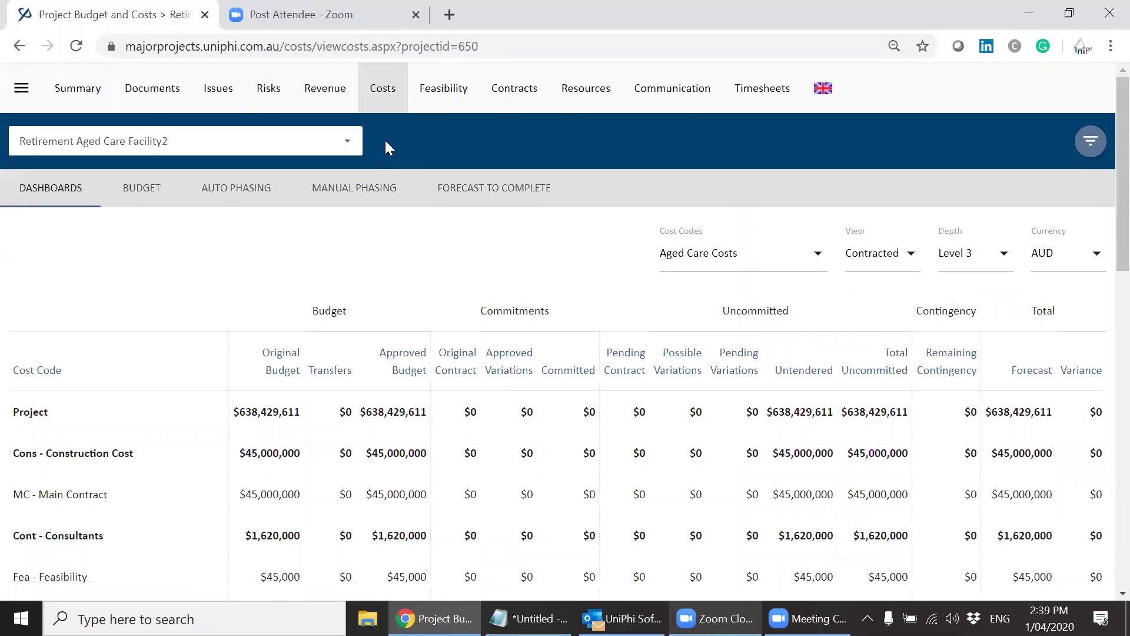
click(140, 203)
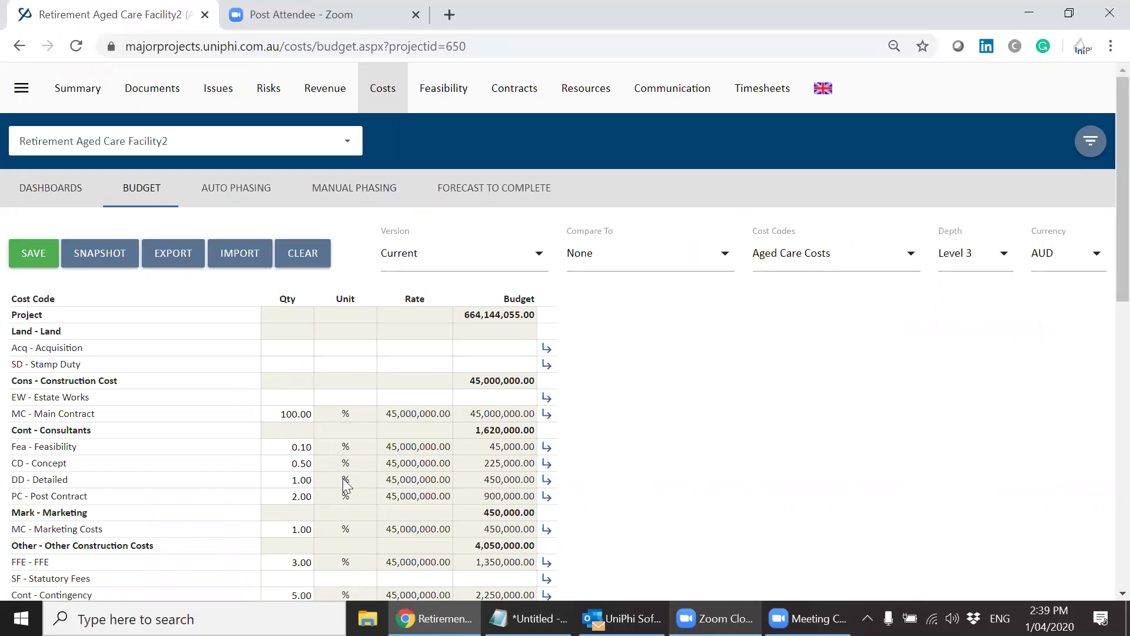
click(547, 447)
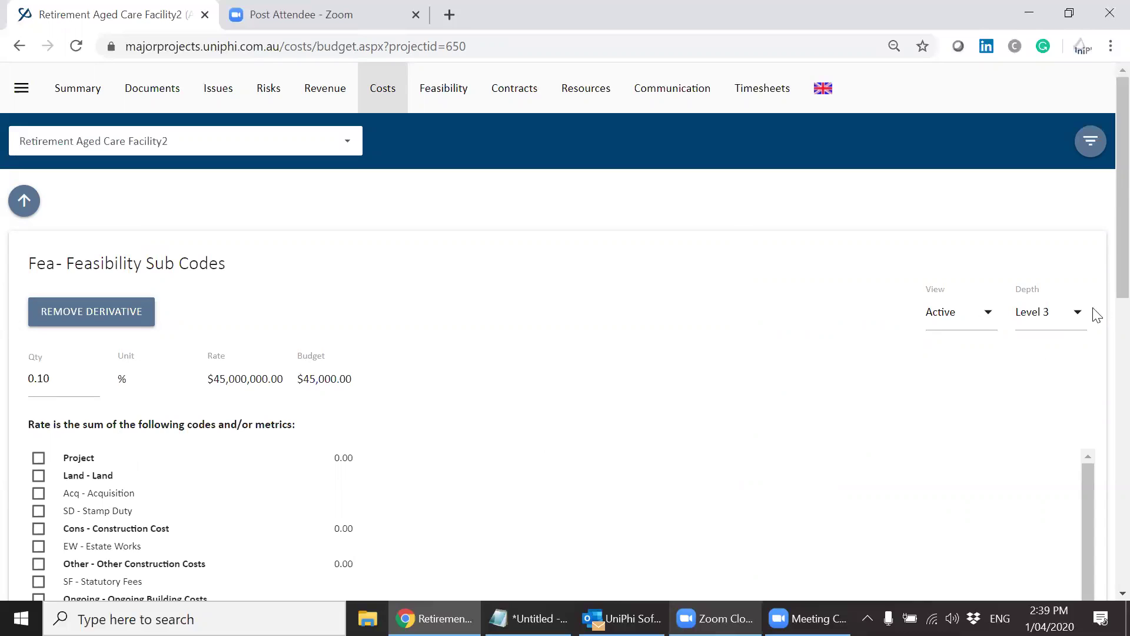
scroll(1102, 306, down, 4)
scroll(1105, 385, down, 6)
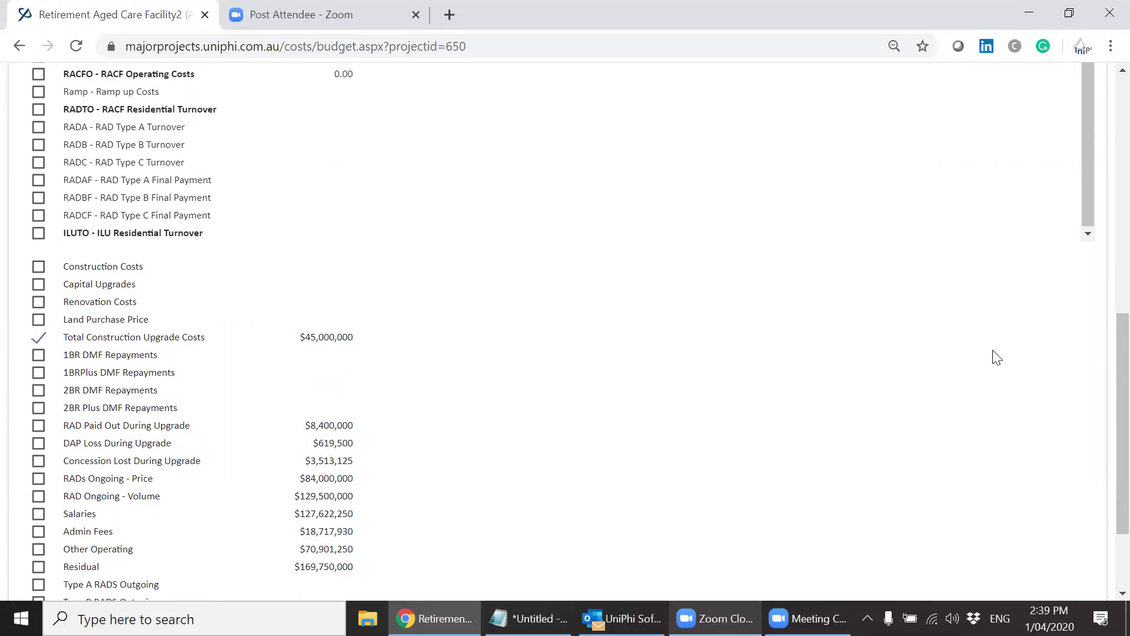
scroll(1103, 361, up, 5)
scroll(1104, 236, up, 3)
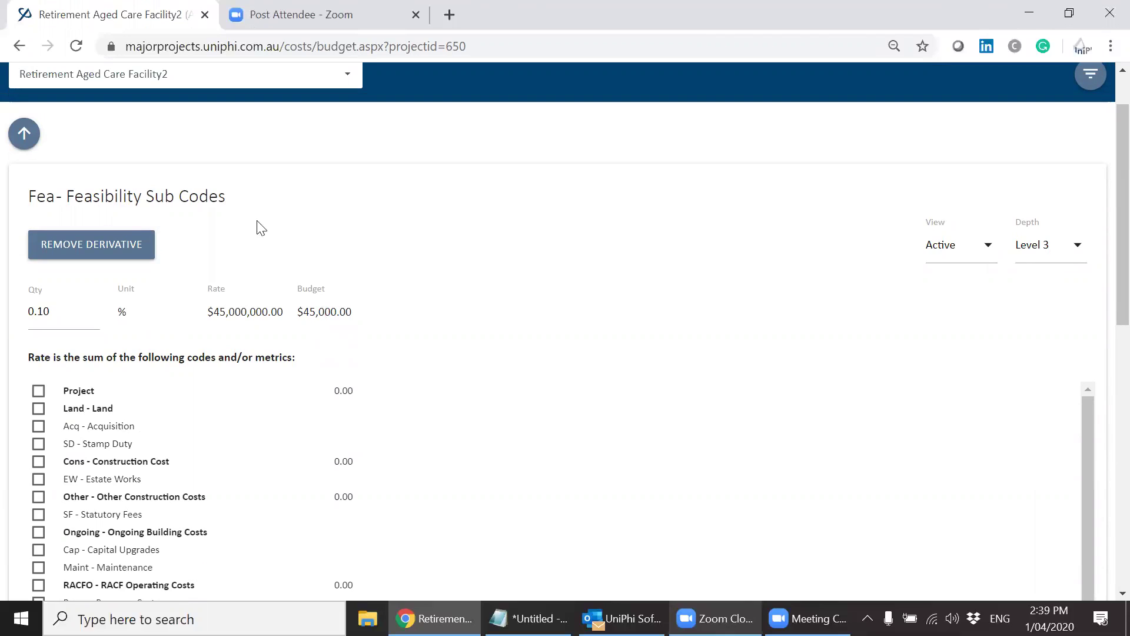
Step: Return to the cost budget and examine the Aged Care Costs lines and the decanting and timeline metrics beneath them
click(22, 146)
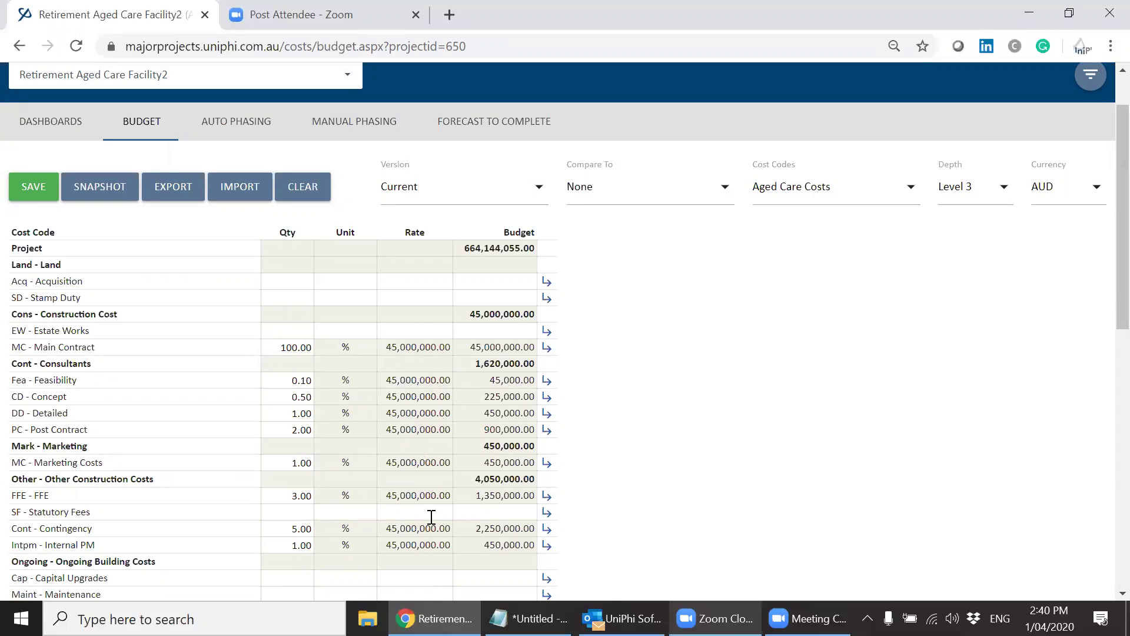
scroll(1105, 509, down, 8)
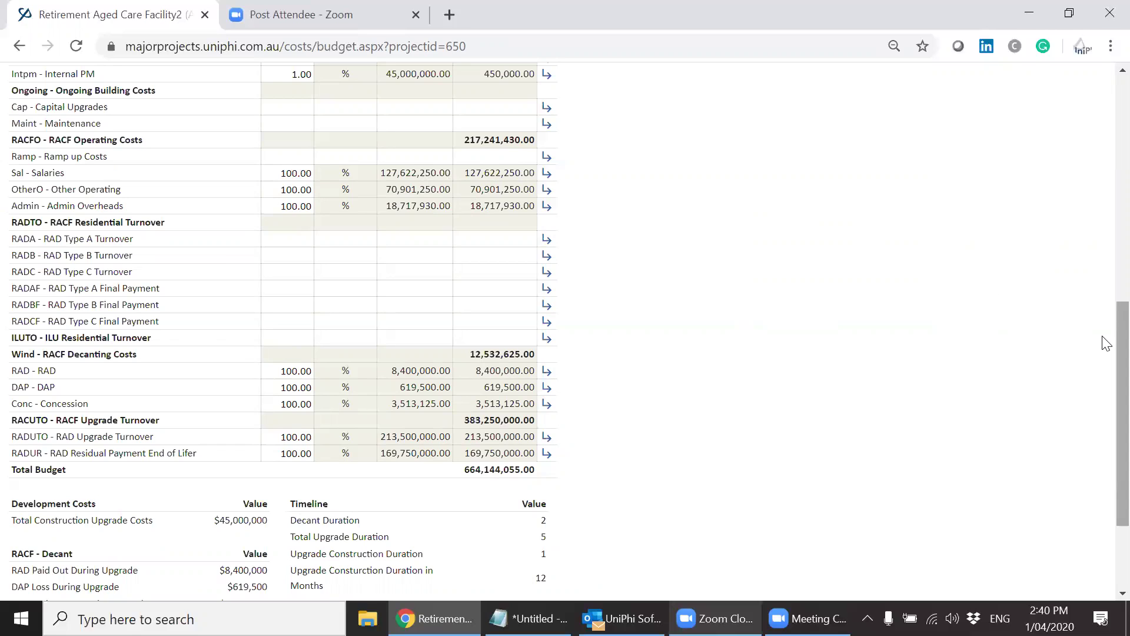
scroll(1103, 365, down, 3)
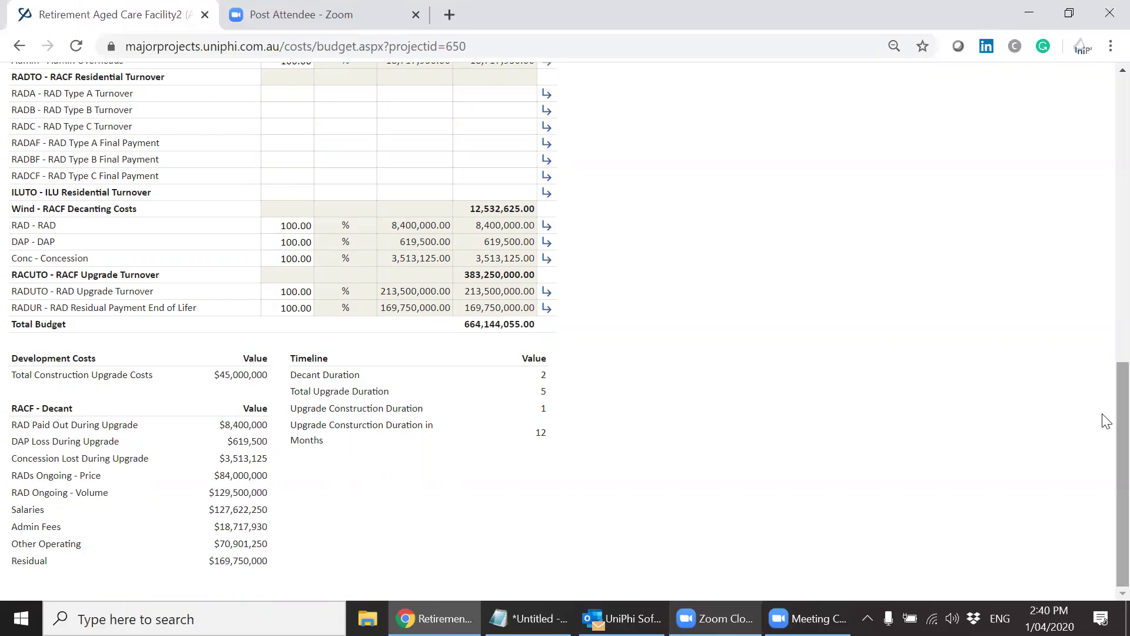
drag(1107, 420, 1101, 137)
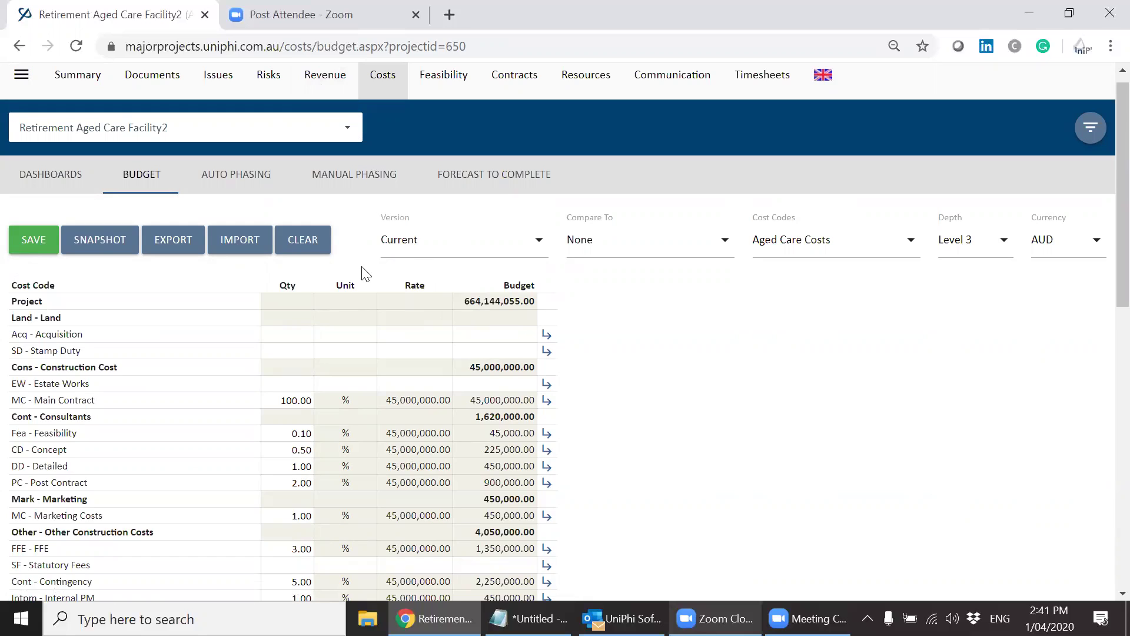
Step: Open the auto phasing of the project's costs and examine the phasing methods available for Fea - Feasibility
click(238, 188)
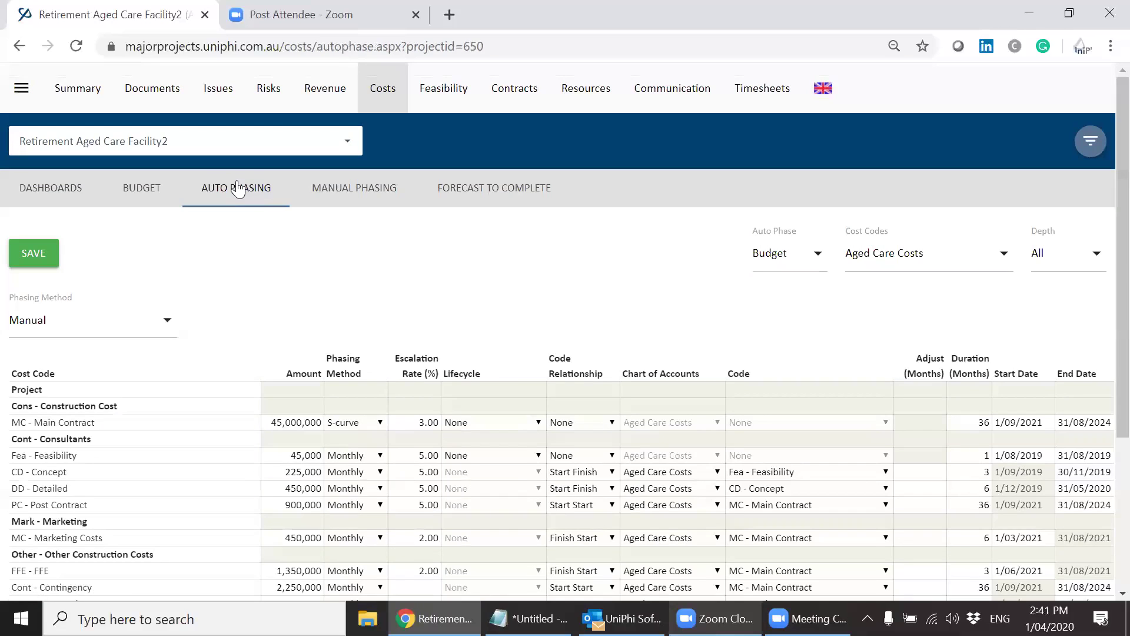
scroll(1102, 420, down, 2)
scroll(1102, 420, down, 2)
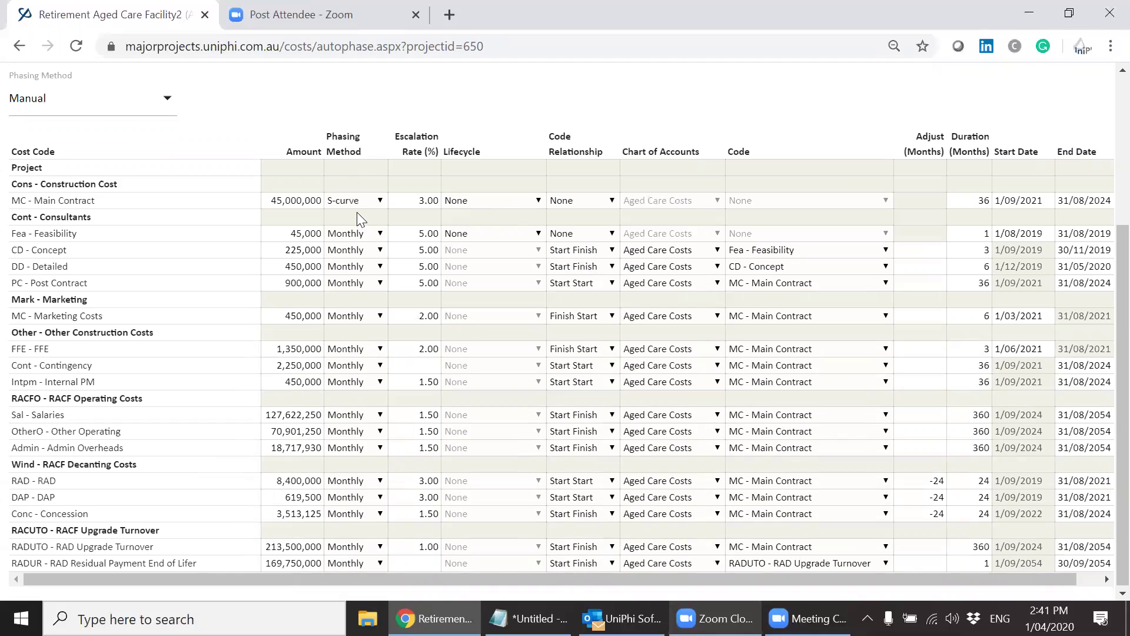
click(363, 237)
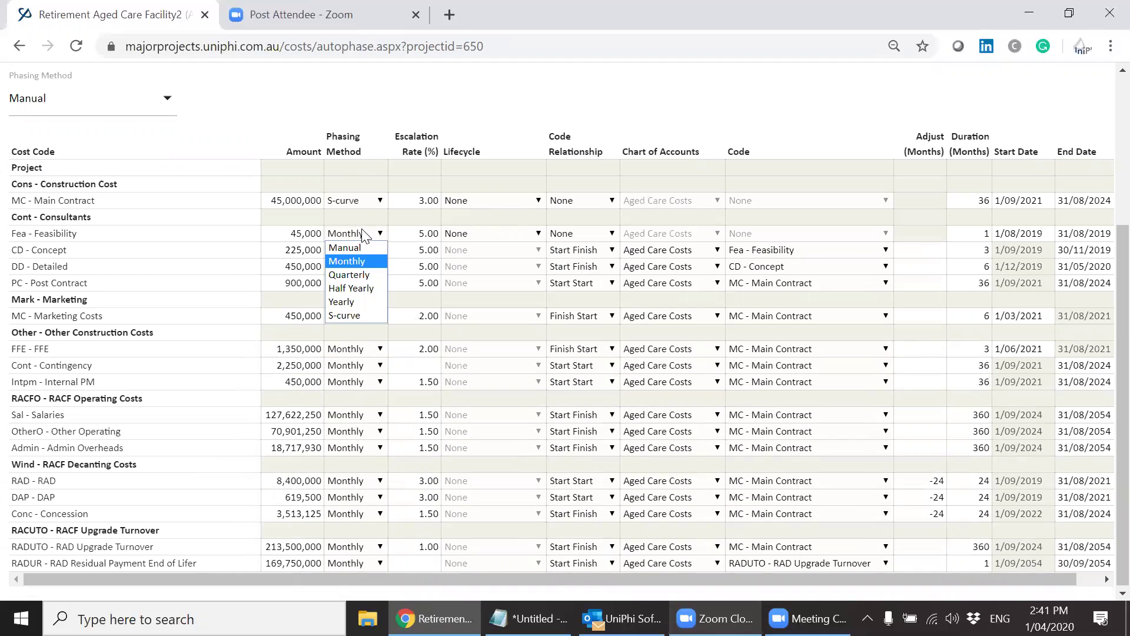
click(357, 212)
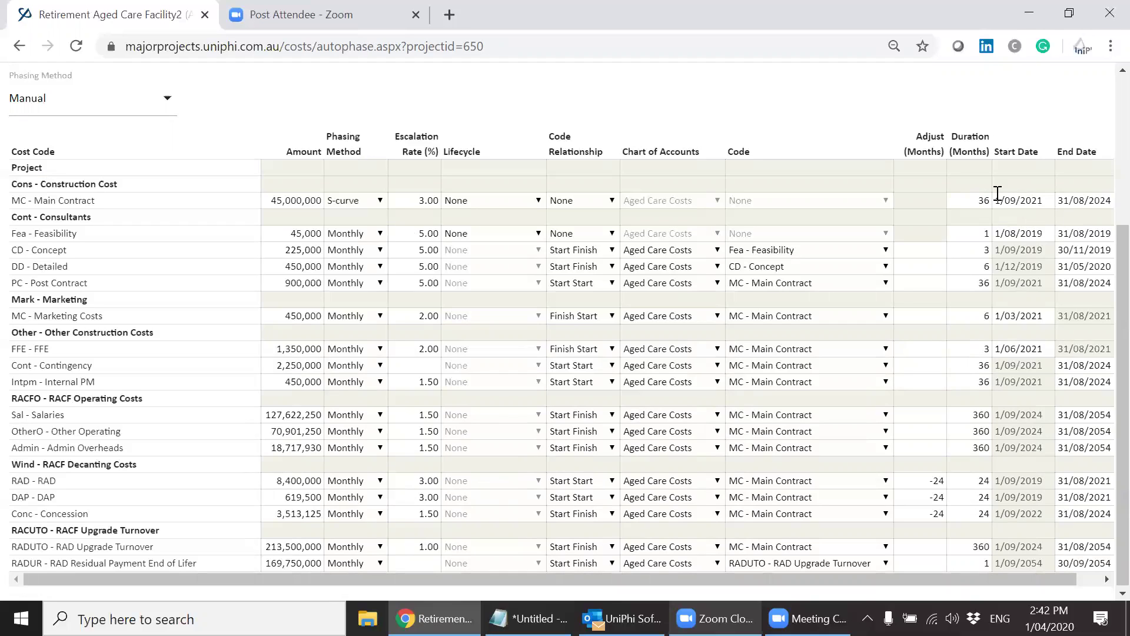
Step: Link the MC - Main Contract duration to New Build Construction Duration - In Months and return to the auto phasing table
click(1089, 579)
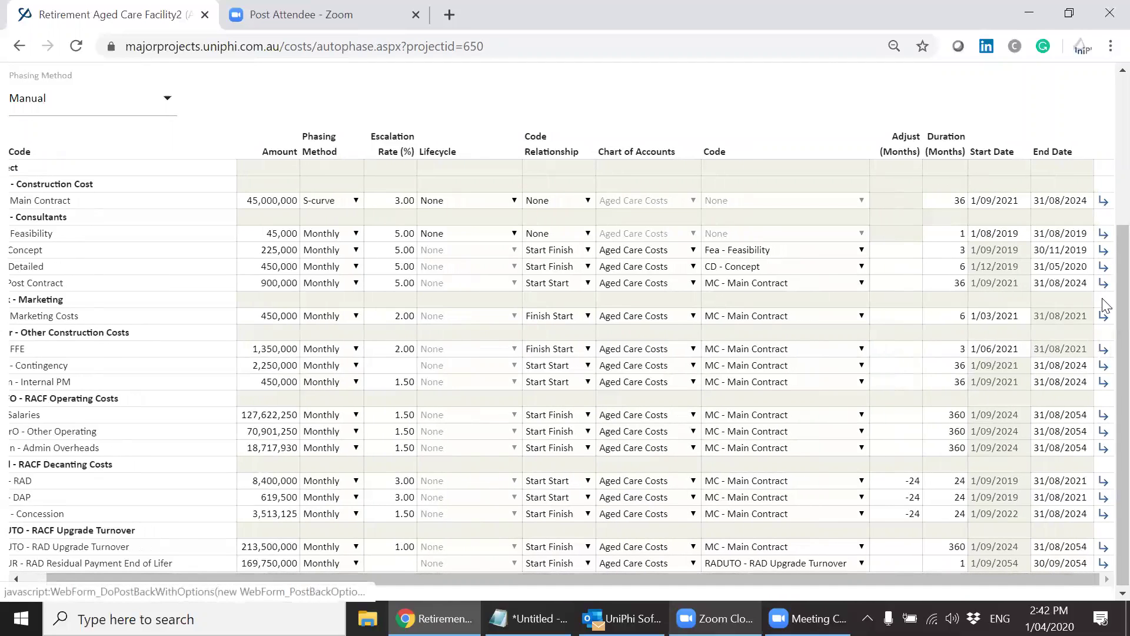
click(1104, 202)
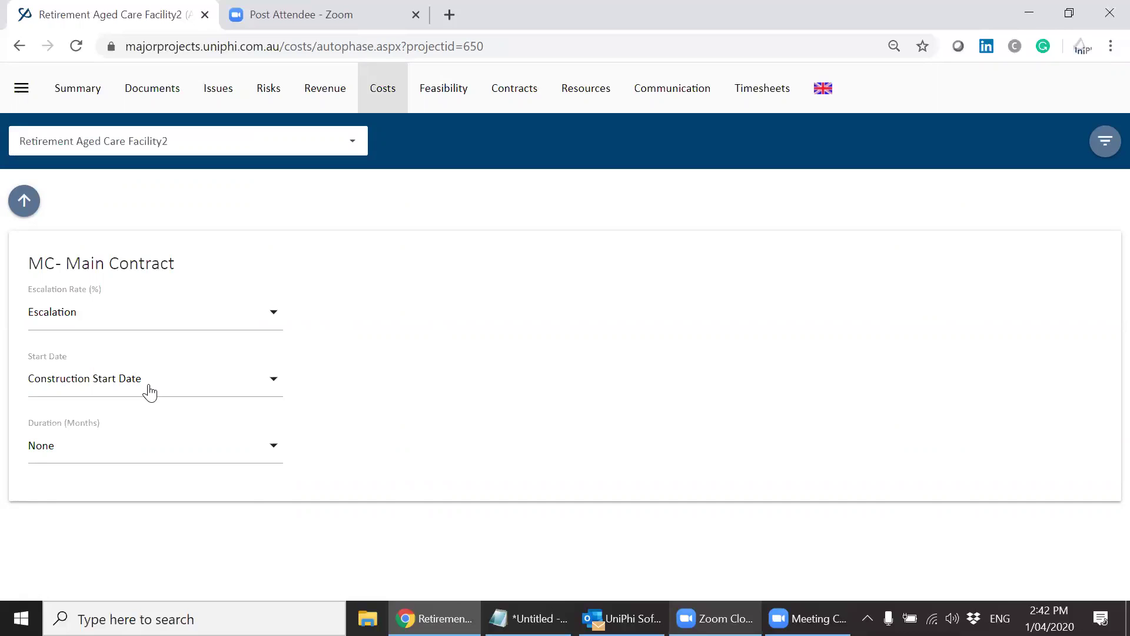
click(145, 454)
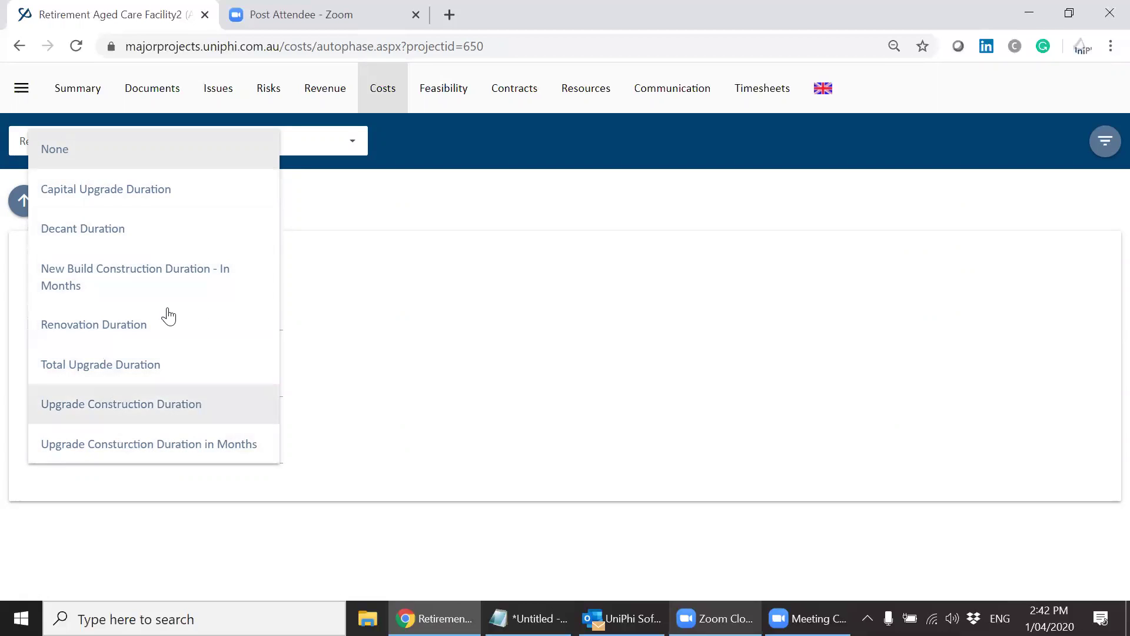
click(433, 405)
click(132, 449)
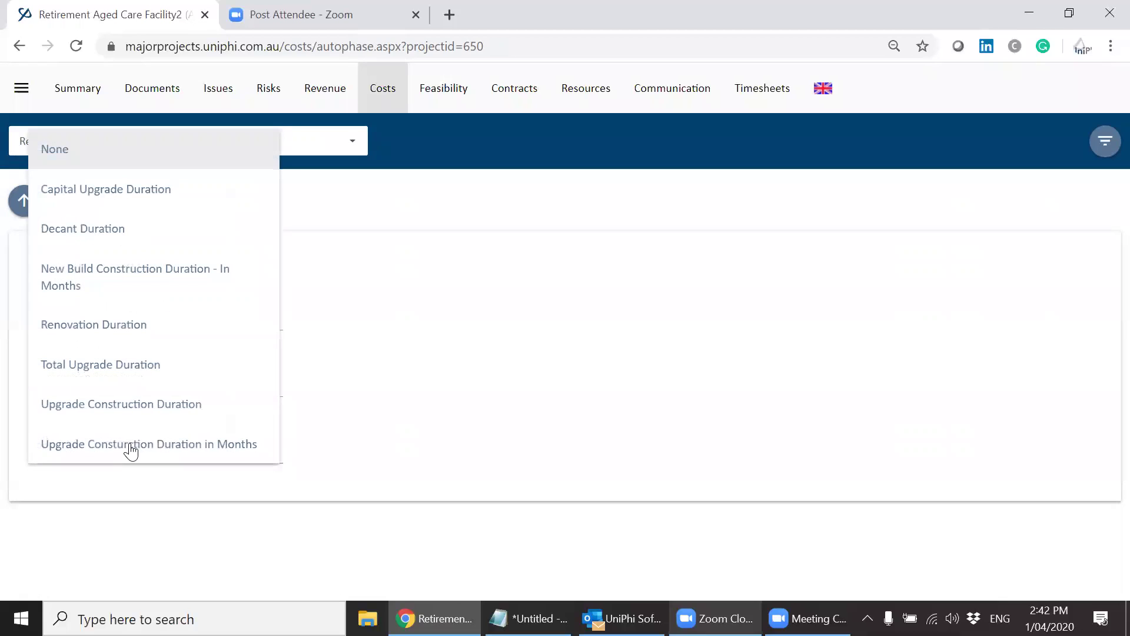
click(152, 278)
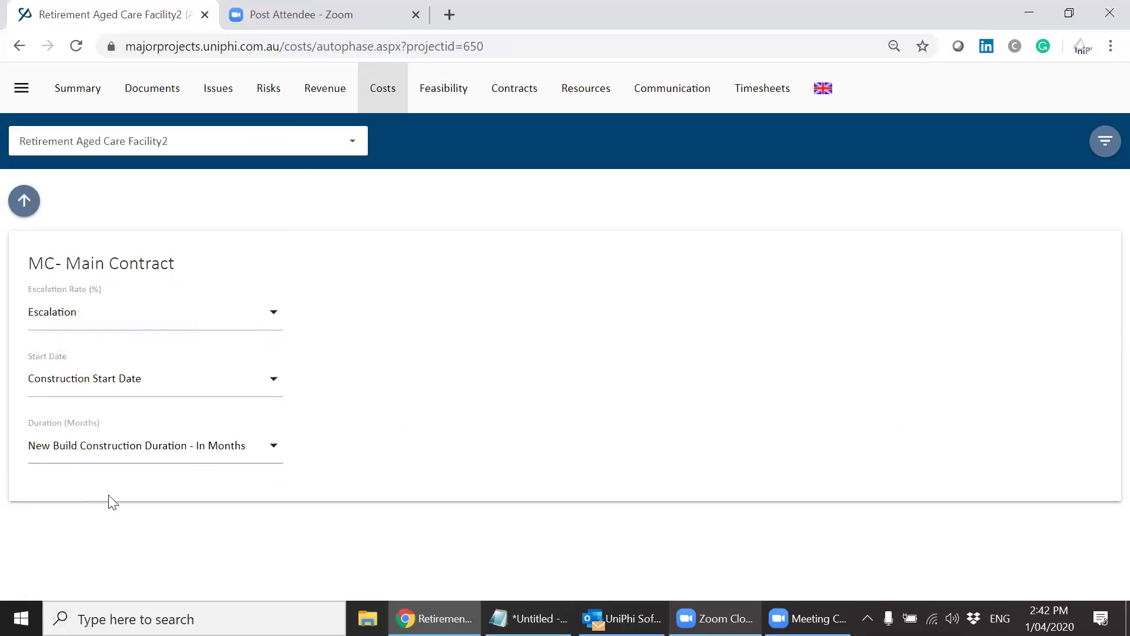
click(25, 201)
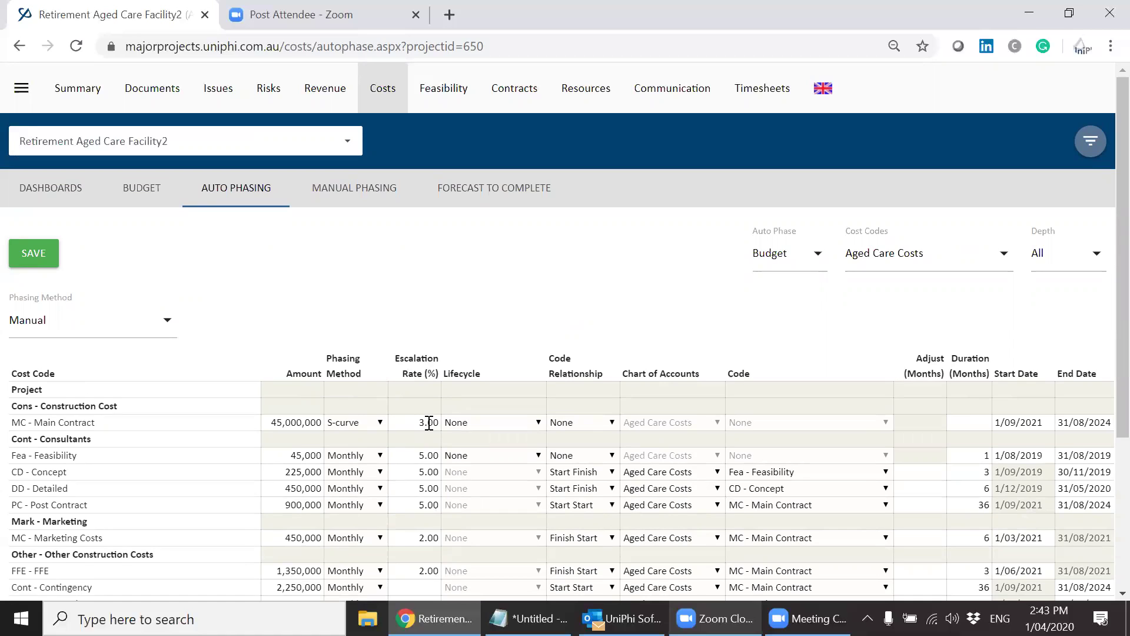
Step: Check the MC - Main Contract duration and examine the cost codes whose dates depend on the main contract
click(974, 424)
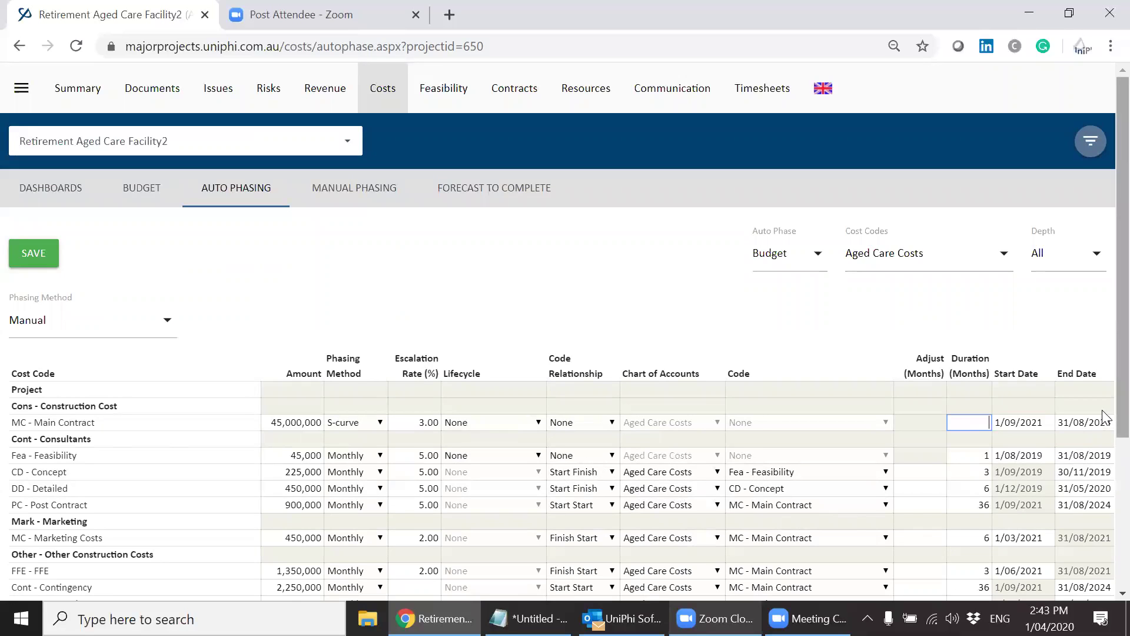
scroll(1104, 419, down, 4)
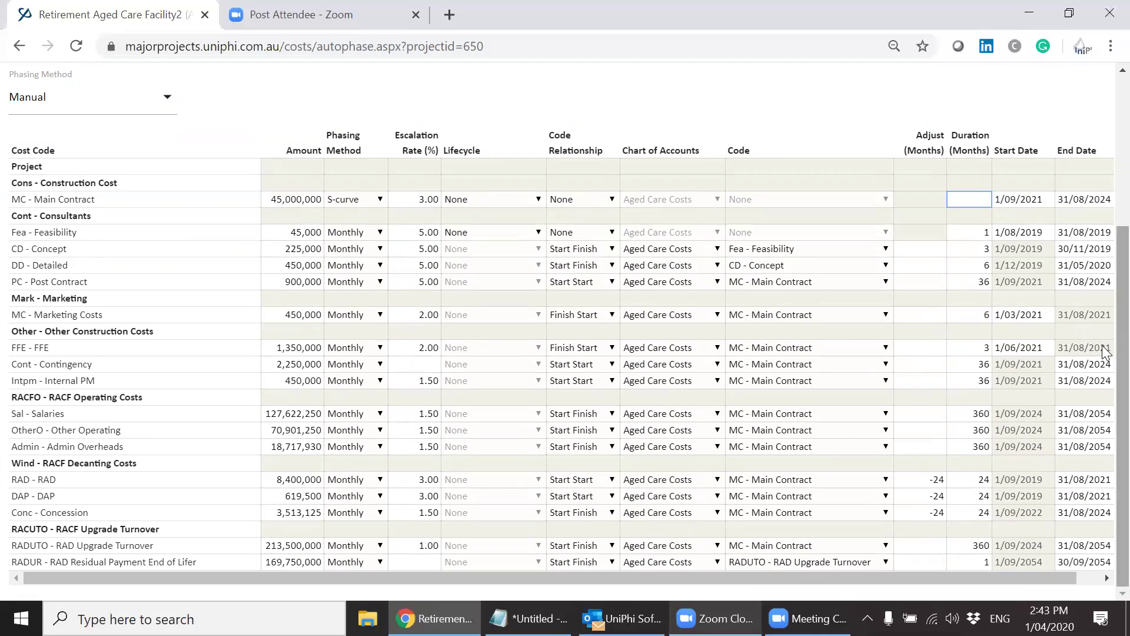
scroll(1105, 347, up, 3)
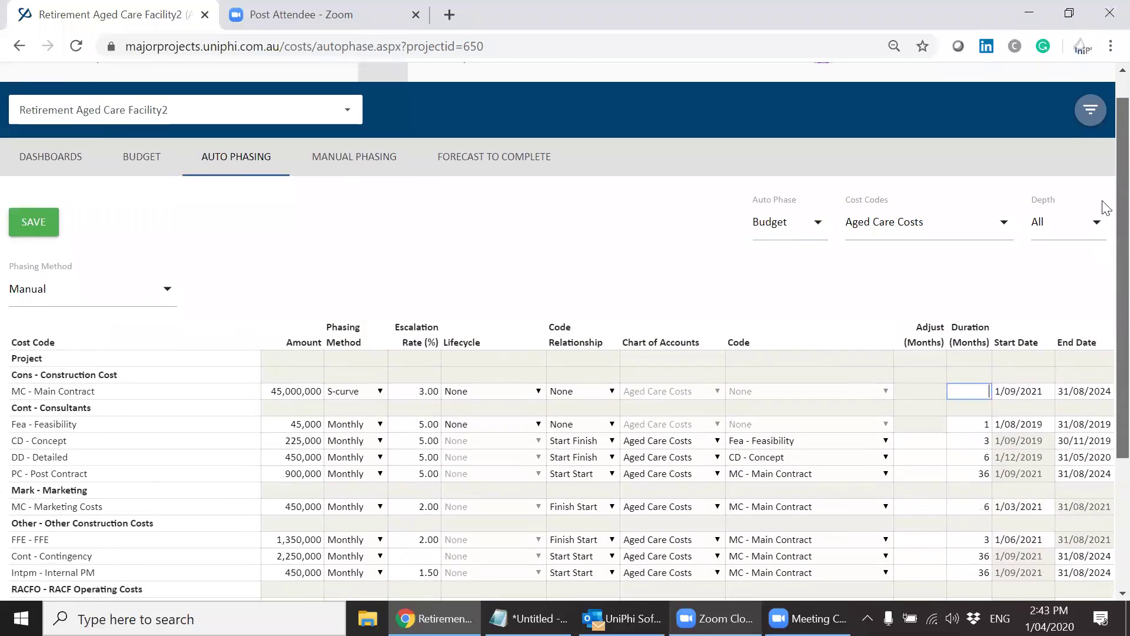
scroll(1104, 228, up, 1)
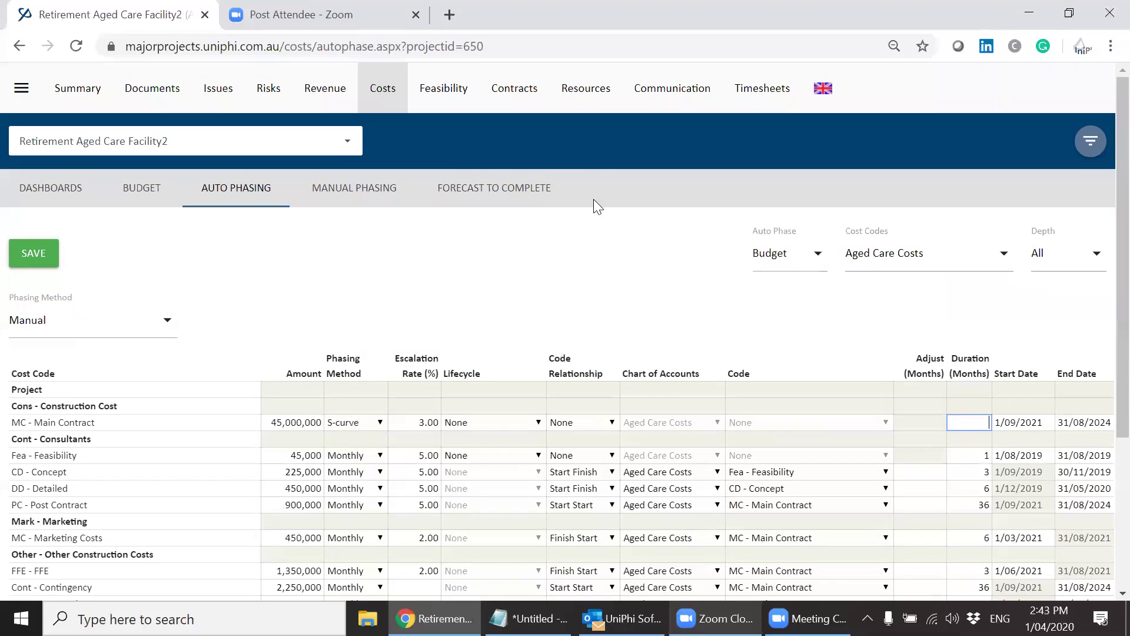
Step: Open the feasibility budget and examine which cost codes make up the rate in the DD1 - Drawdowns sub codes
click(446, 111)
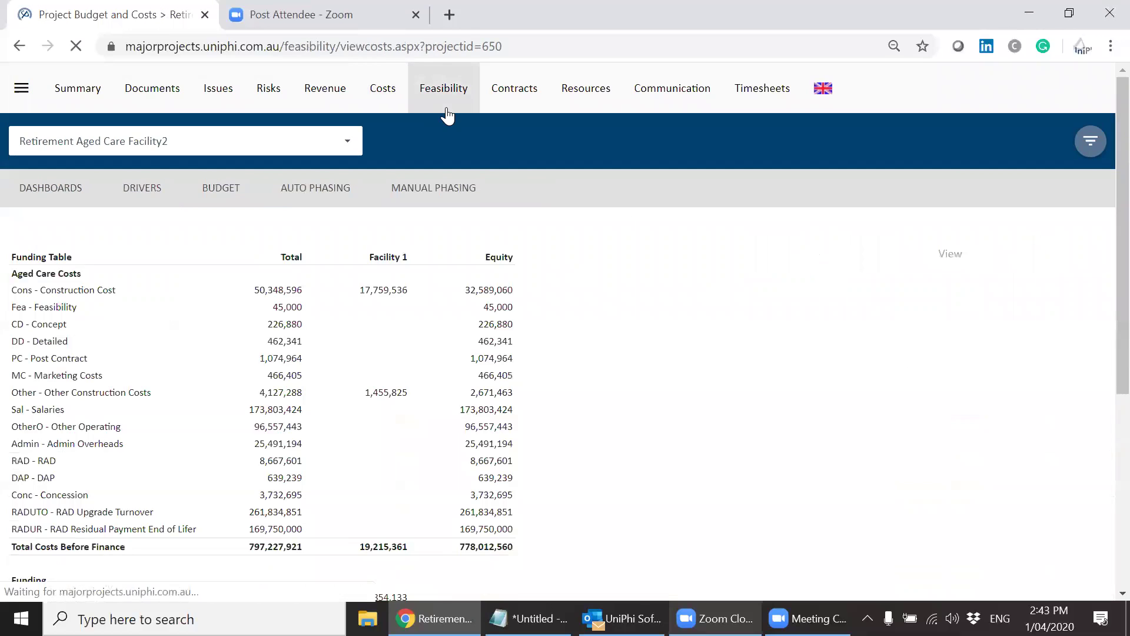
click(216, 195)
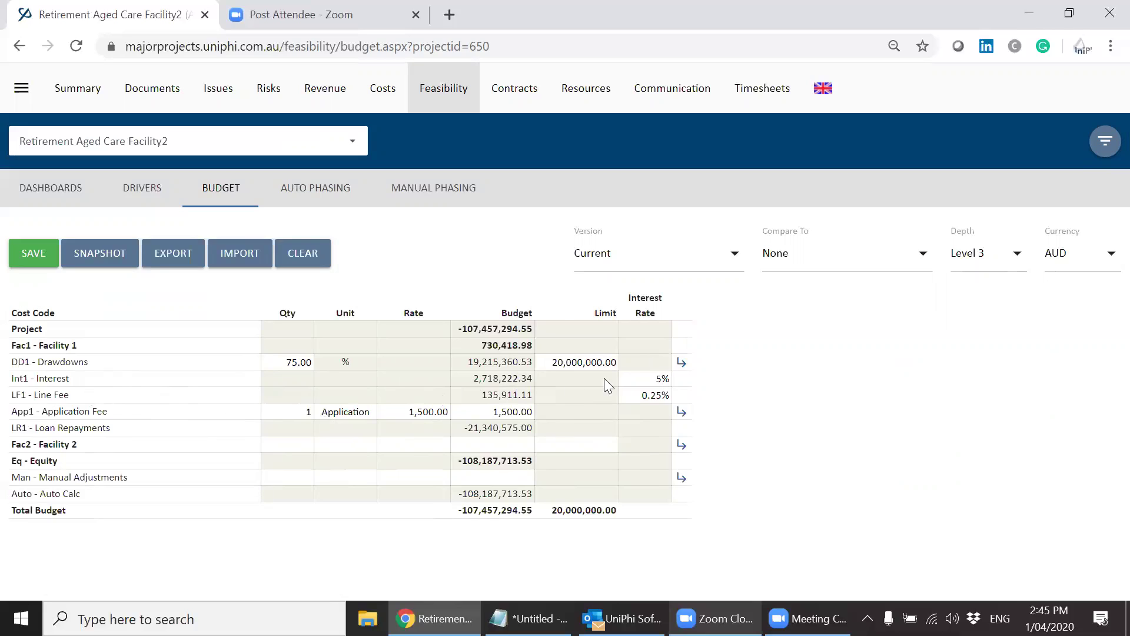
click(681, 365)
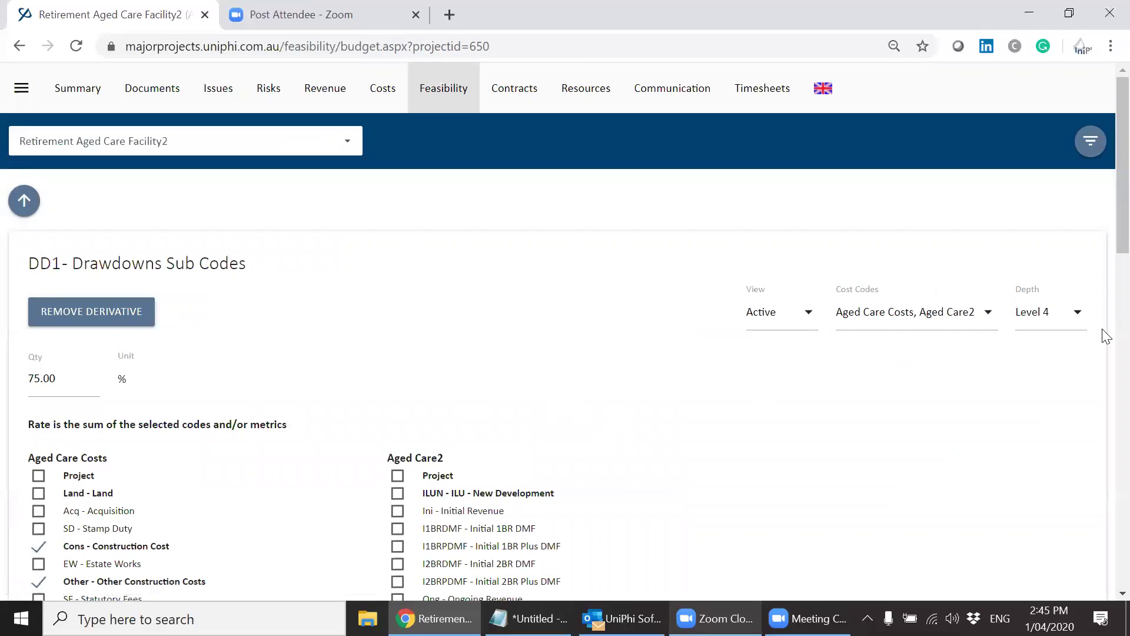
scroll(1105, 271, down, 3)
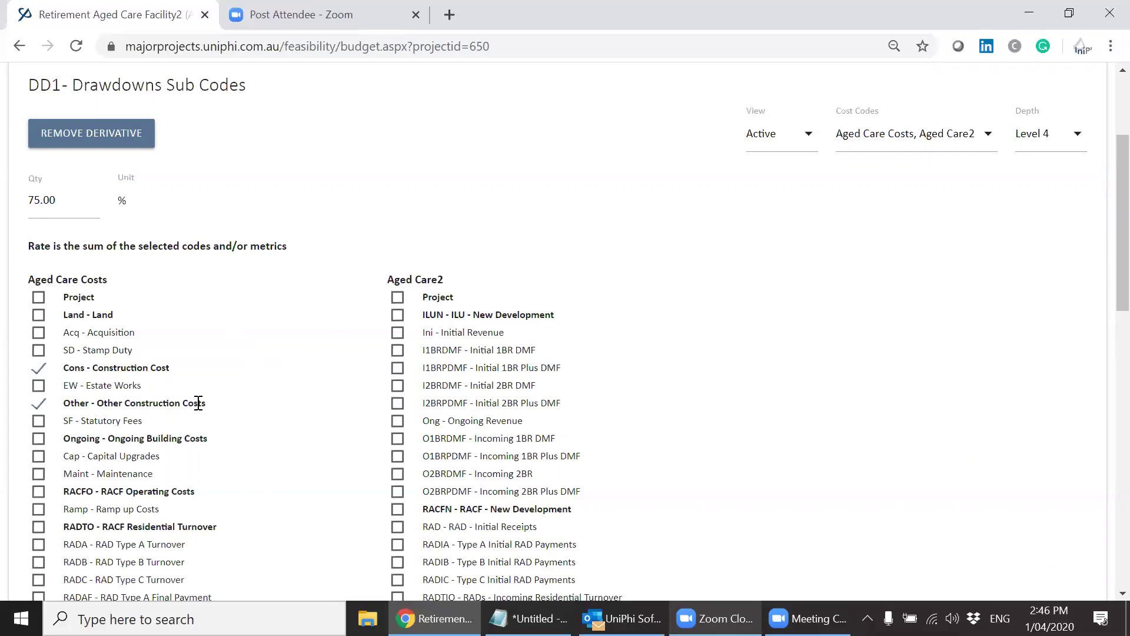
scroll(1104, 271, up, 3)
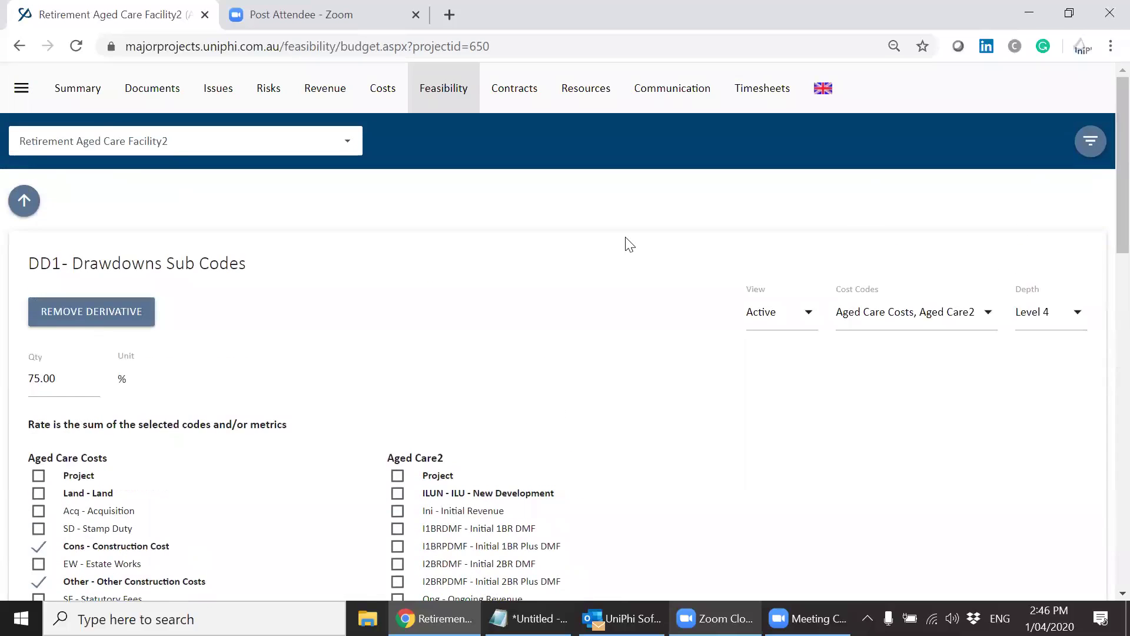
click(26, 203)
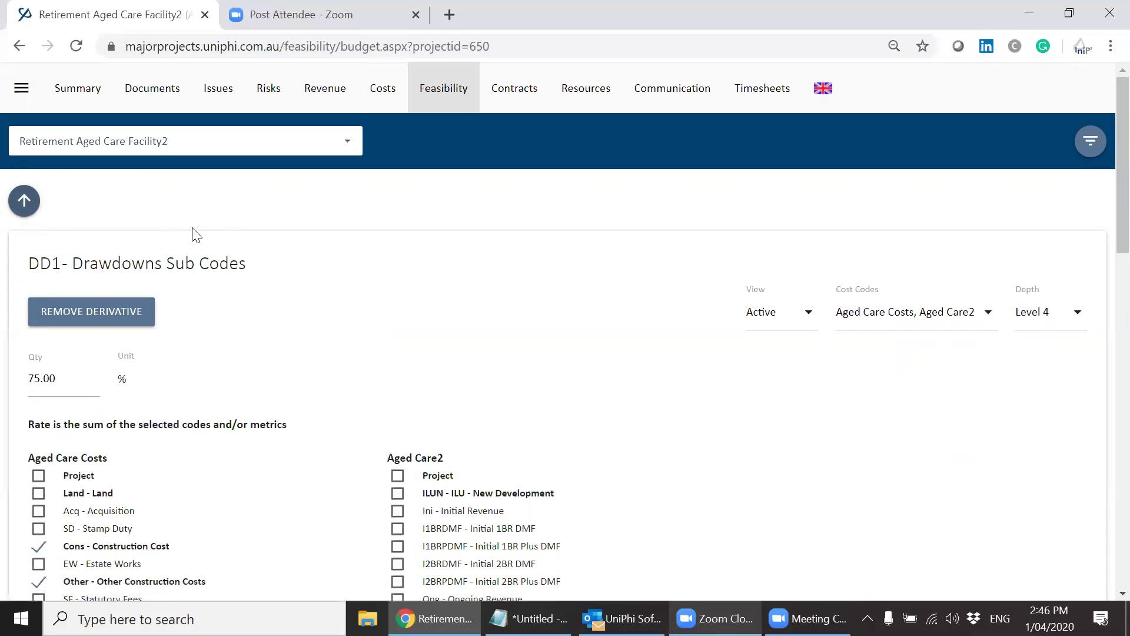
scroll(193, 231, down, 2)
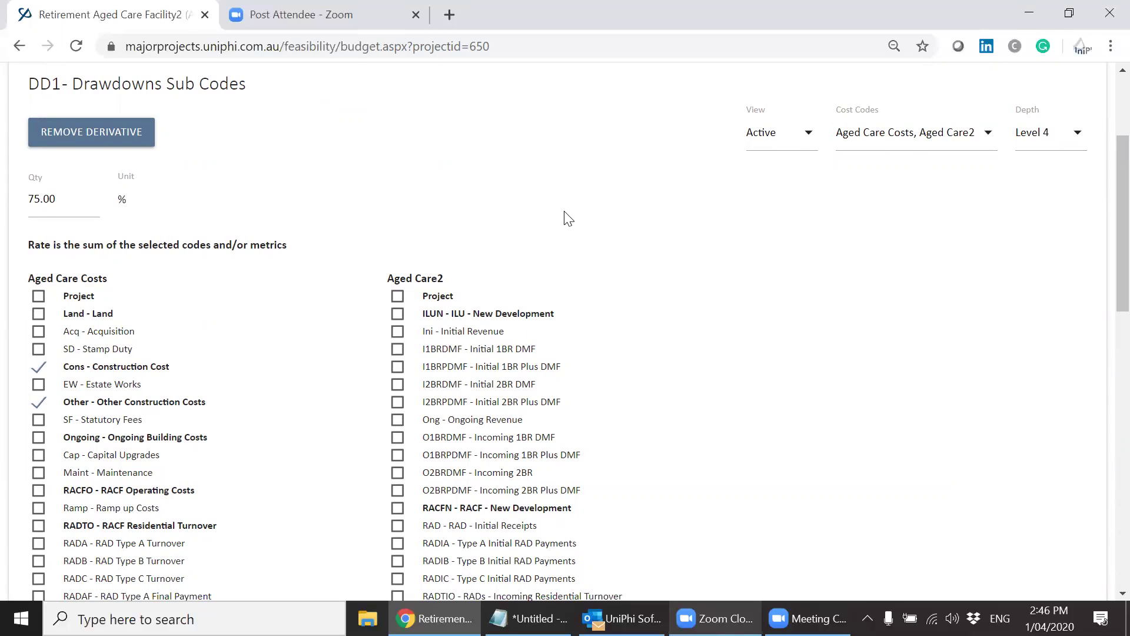
scroll(1106, 98, up, 2)
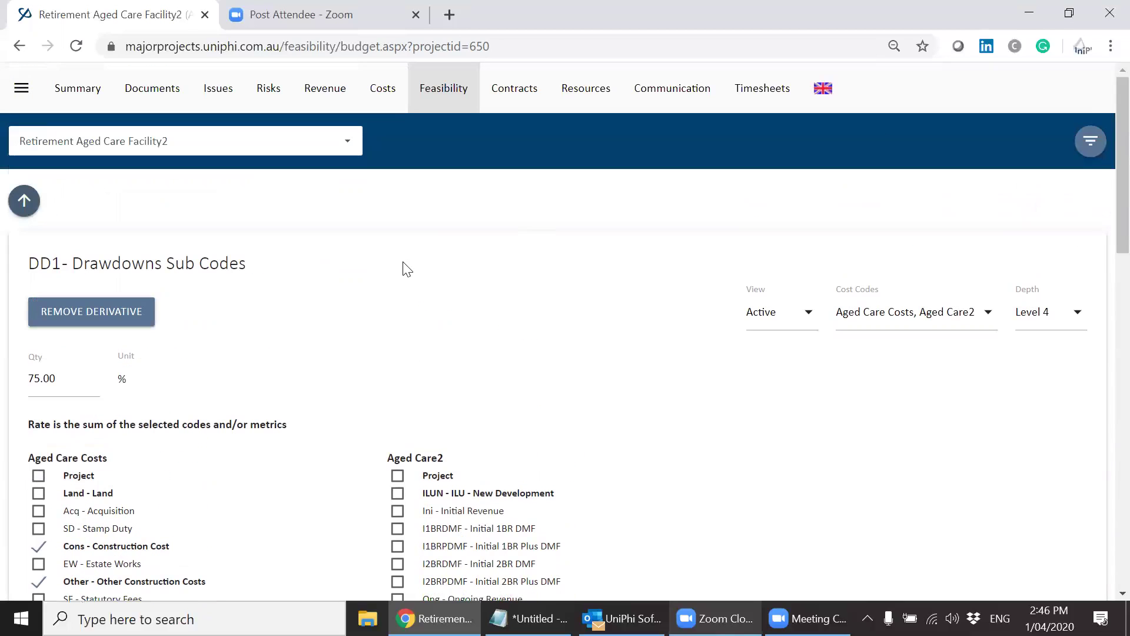
Step: Open the feasibility's manual phasing and compare the Sep 2021 facility net cash flow with the DD1 - Drawdowns amount
click(450, 101)
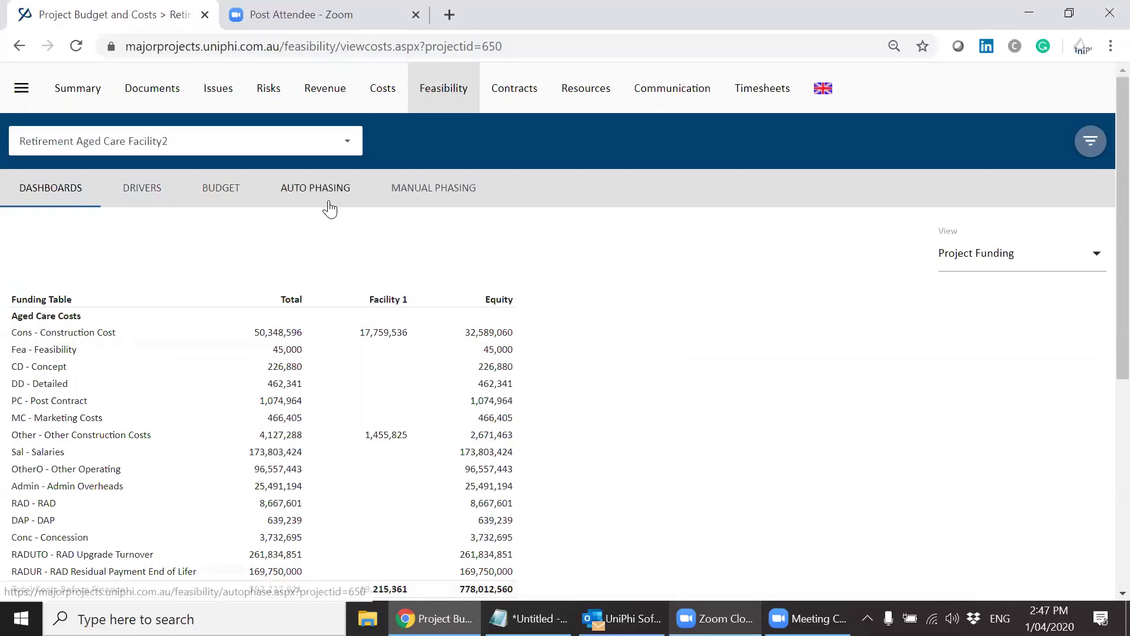
click(418, 193)
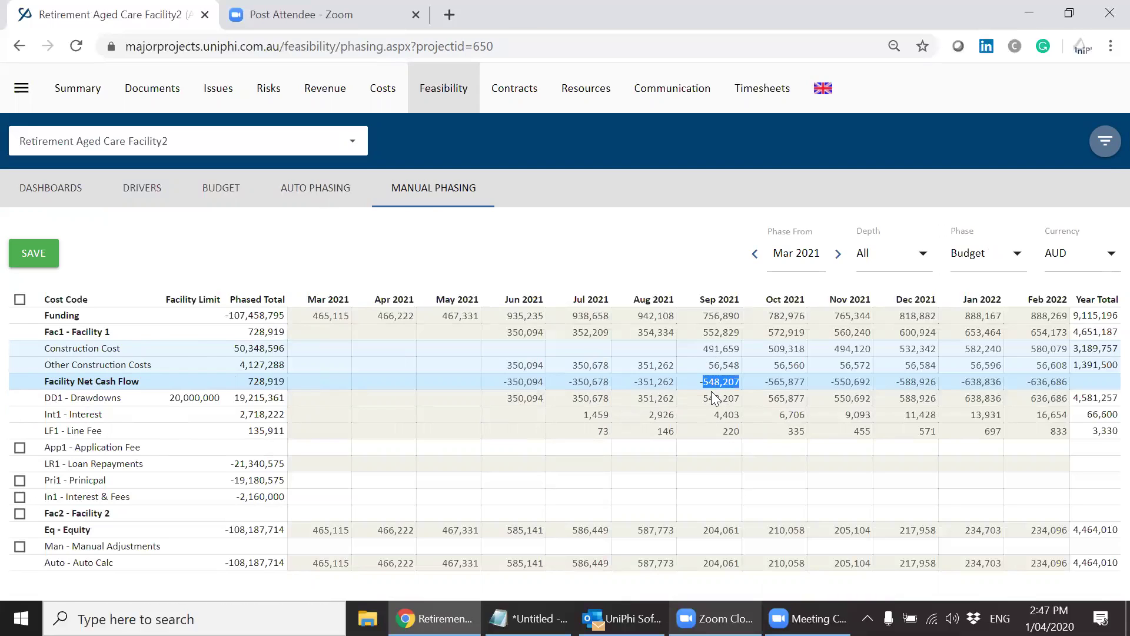
click(713, 397)
Step: Open the project's feasibility drivers and examine the cost, revenue and timeline drivers
click(153, 199)
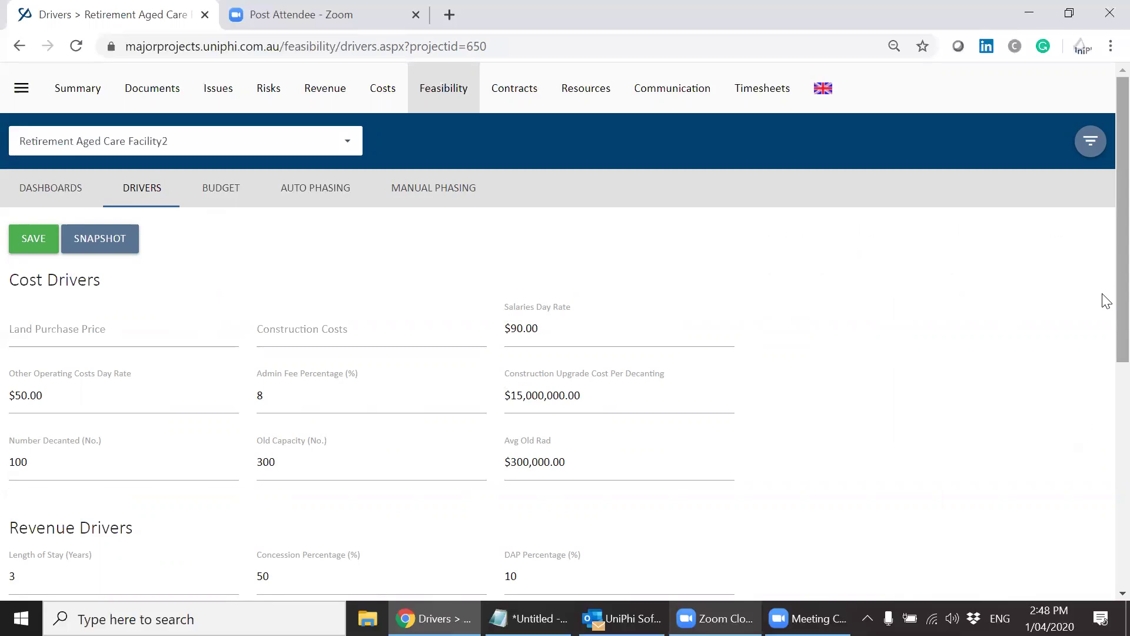
scroll(1103, 484, down, 7)
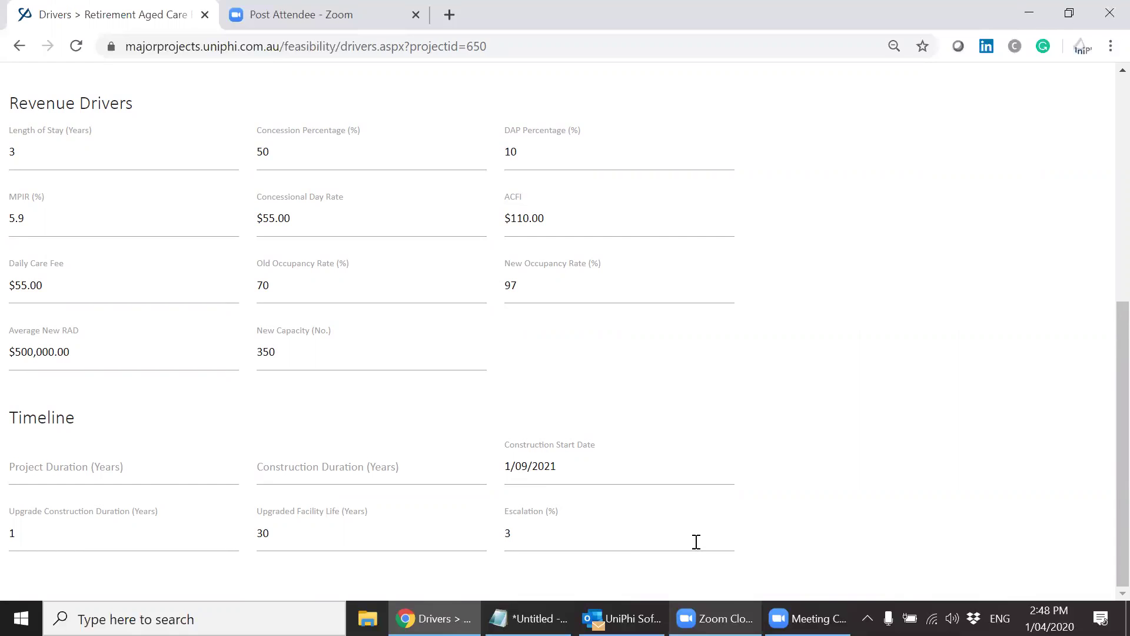
scroll(1106, 398, up, 6)
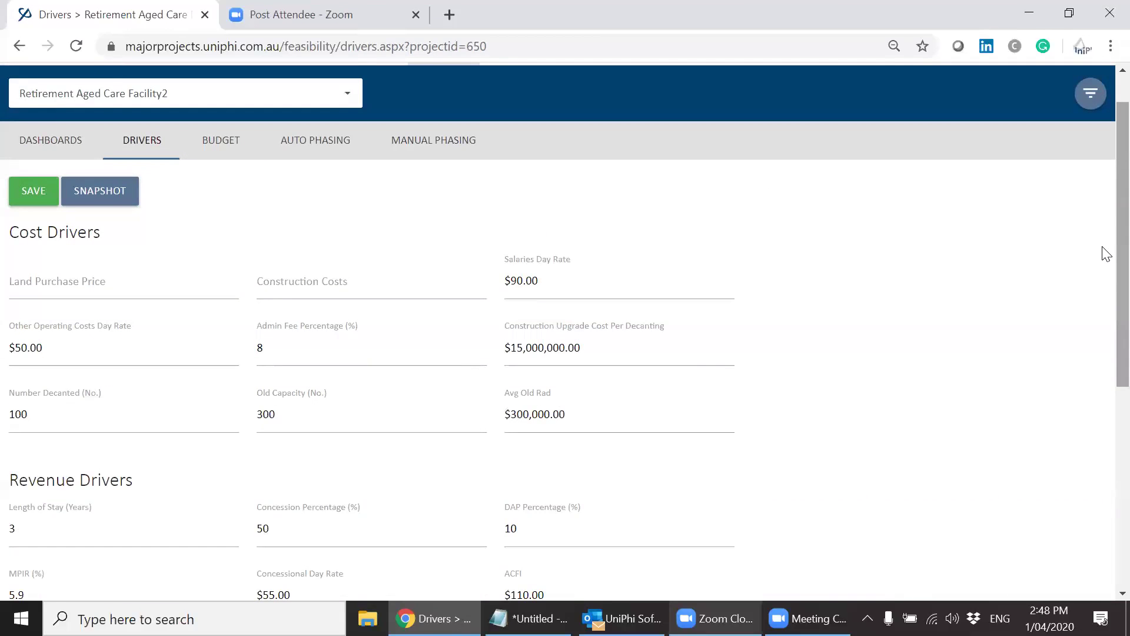
scroll(1104, 236, up, 1)
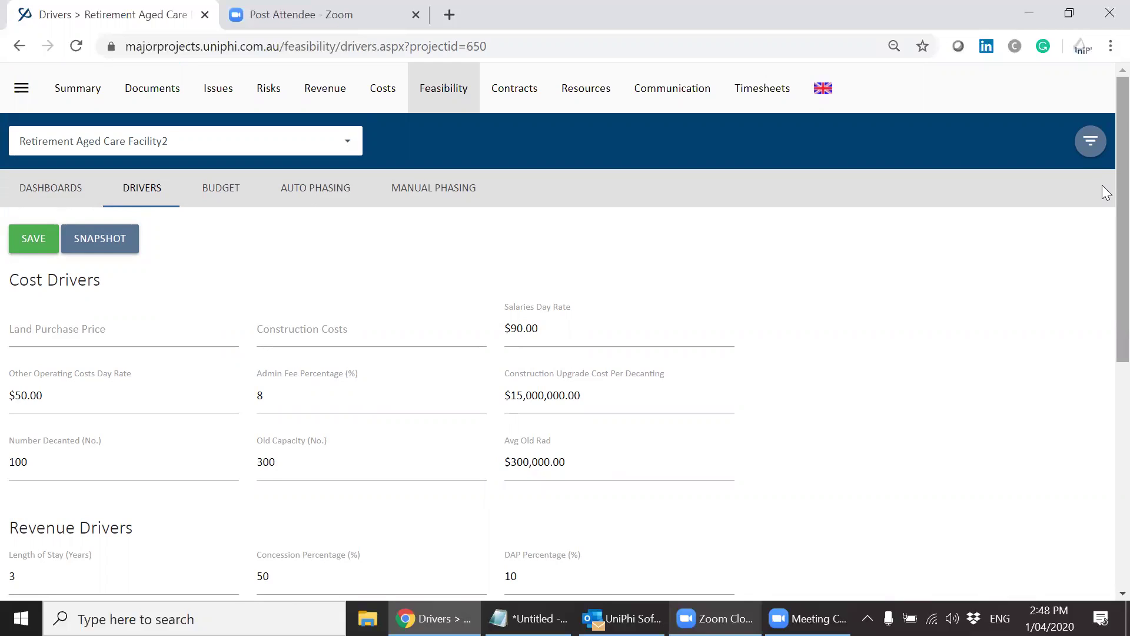
Step: Open the project's summary details and examine the NPV and IRR figures
click(79, 103)
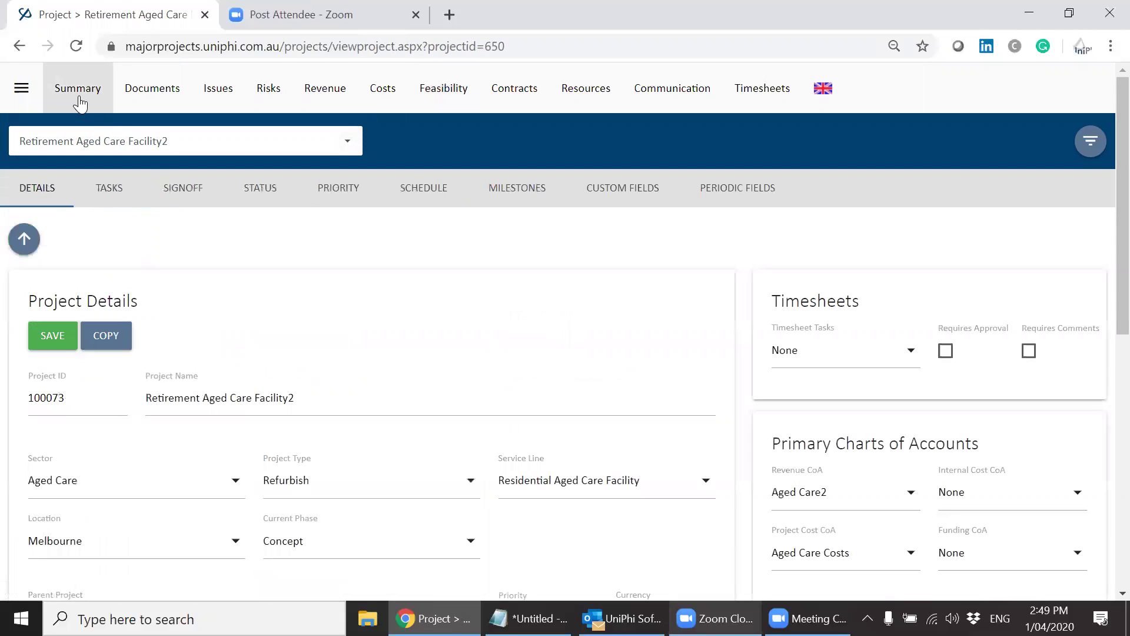
drag(1102, 320, 1102, 560)
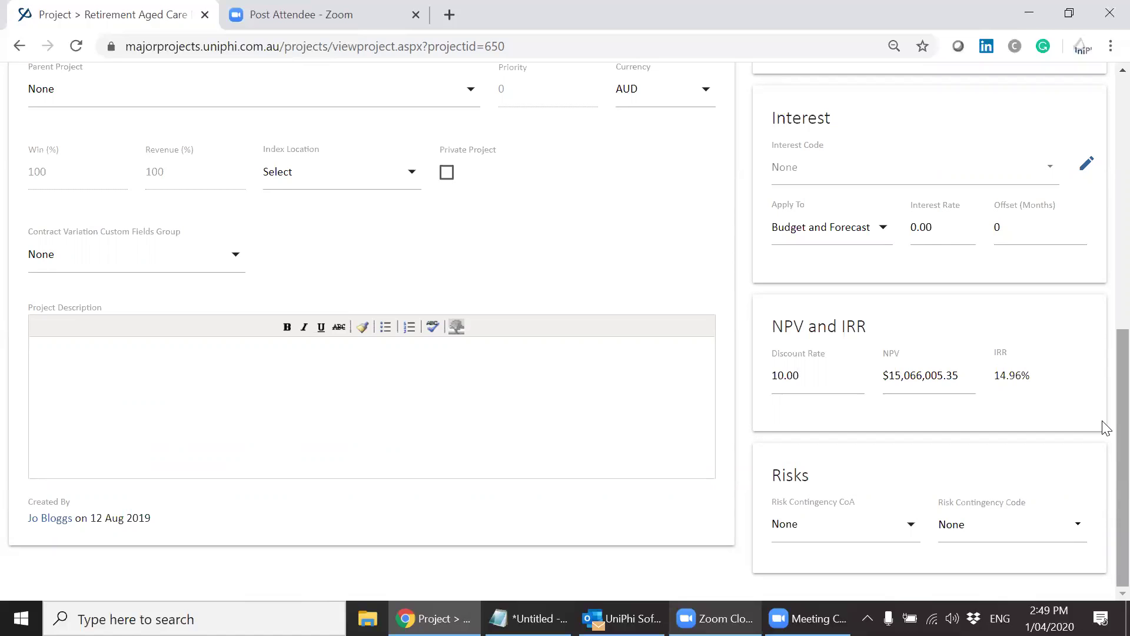
drag(1104, 424, 1104, 144)
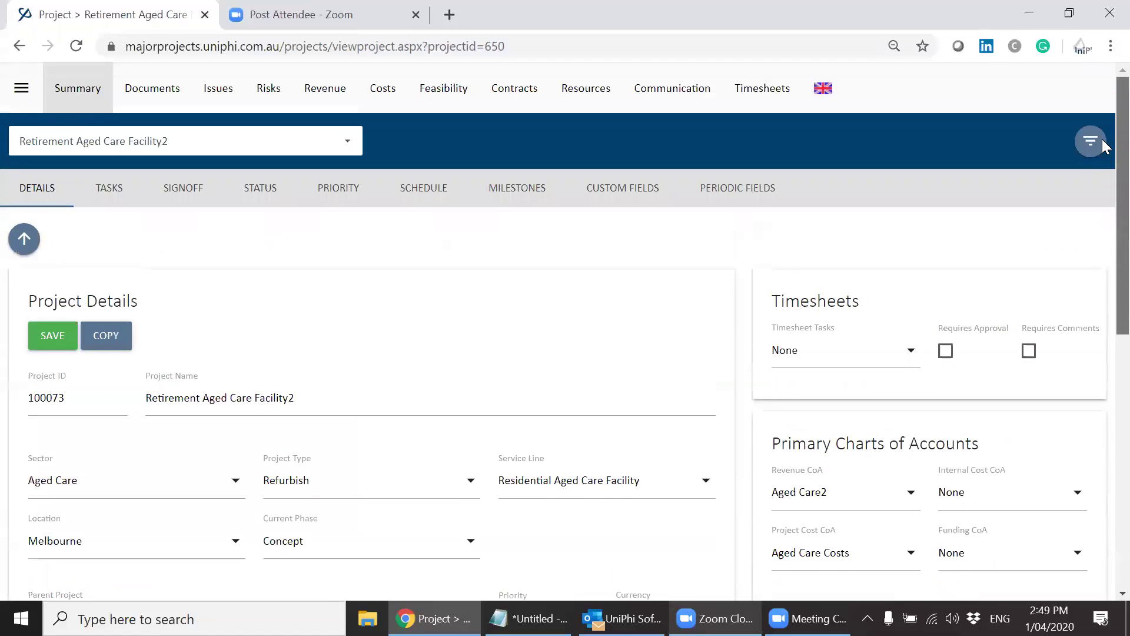
Step: Review the project's feasibility drivers and inspect the snapshot entry fields, closing them without saving a snapshot
click(443, 97)
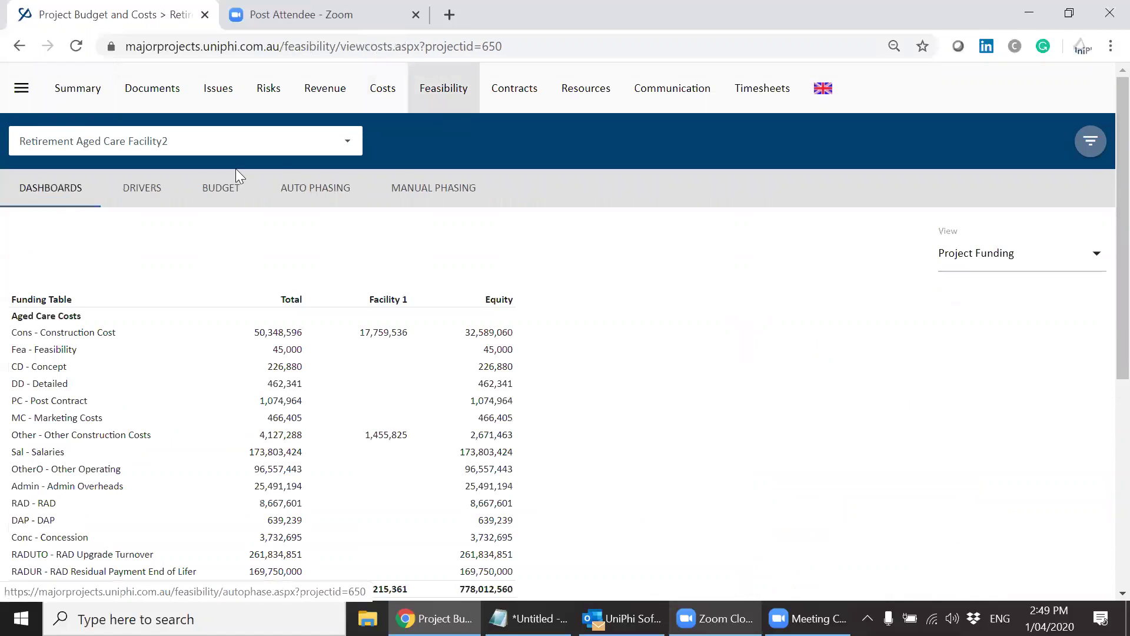
click(155, 191)
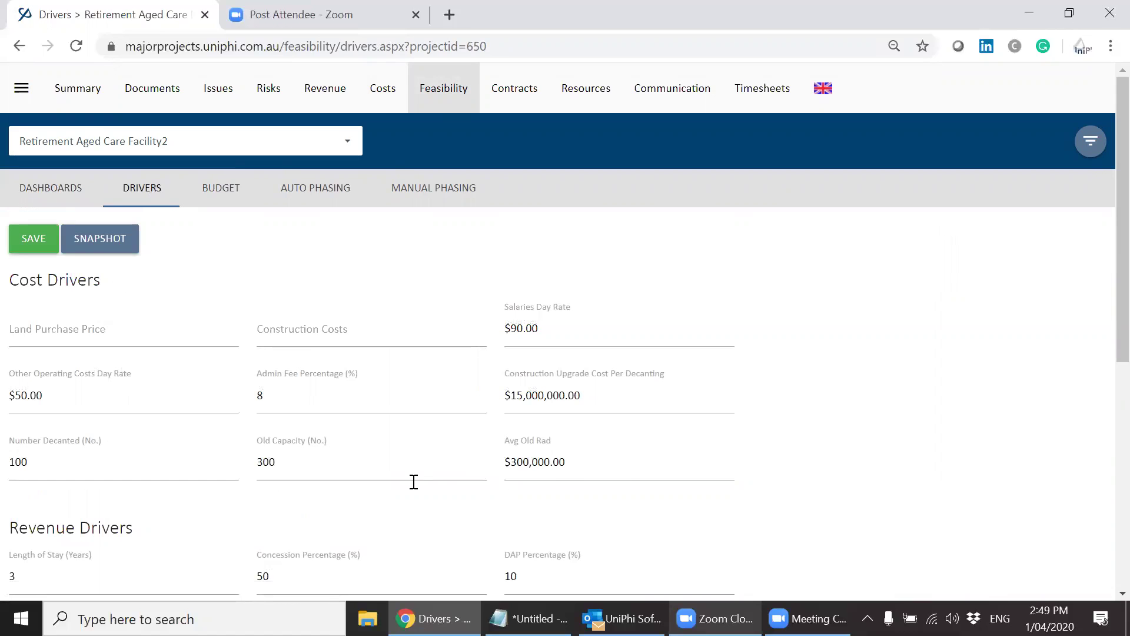
scroll(1105, 523, down, 8)
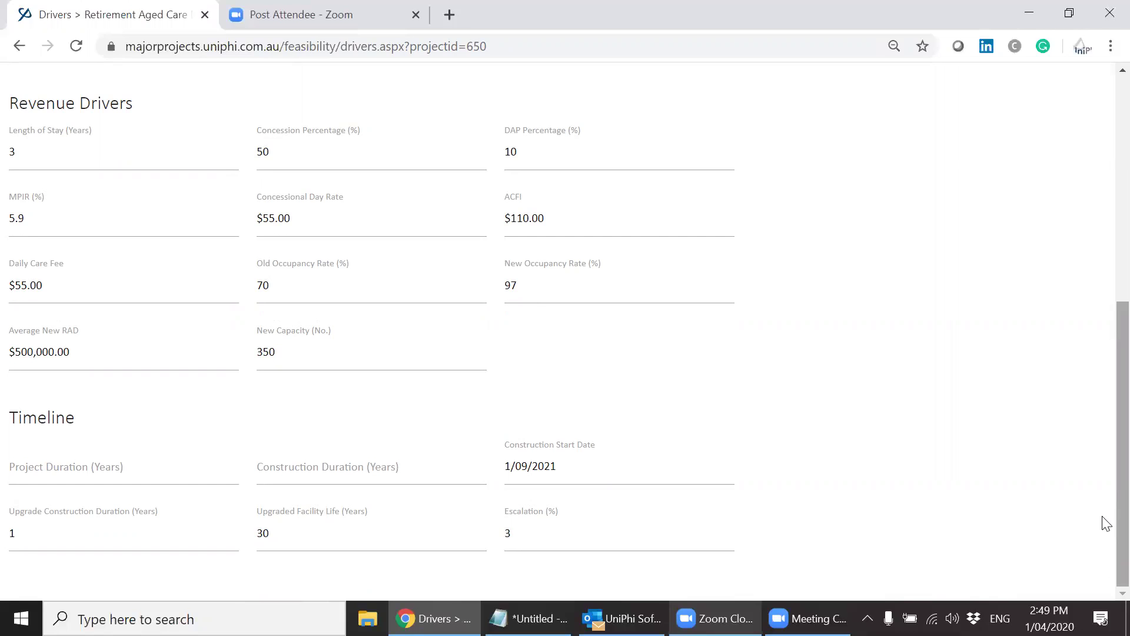
scroll(1105, 523, up, 8)
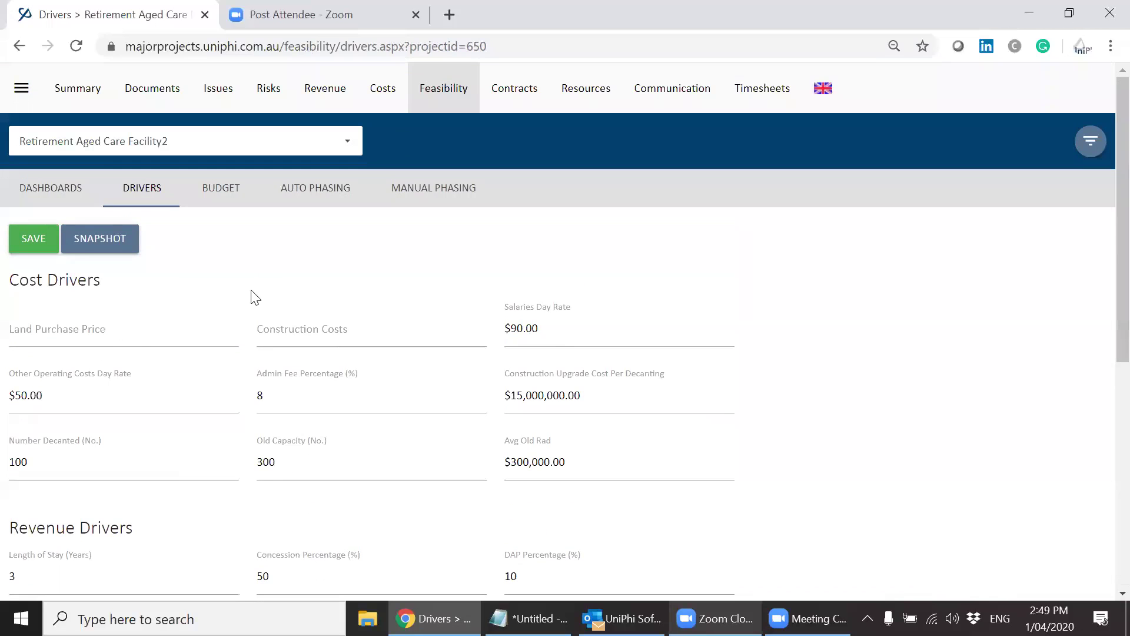
click(123, 248)
click(112, 322)
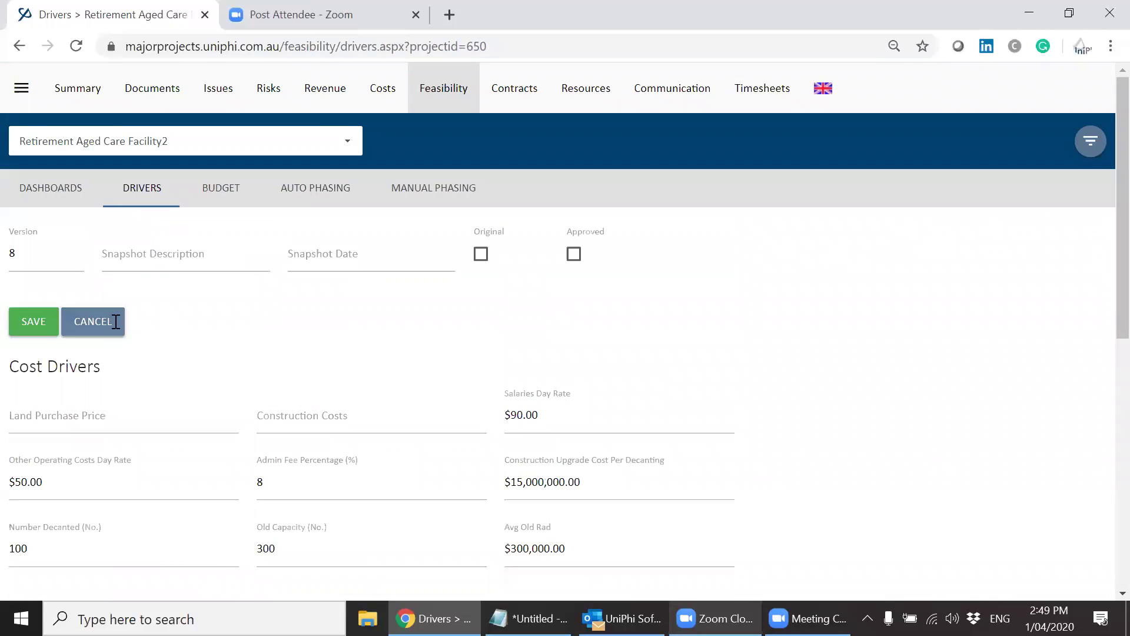
Step: Open the PowerBI dashboards and bring up the Feaso page of the MajorProjects(1) report
click(22, 94)
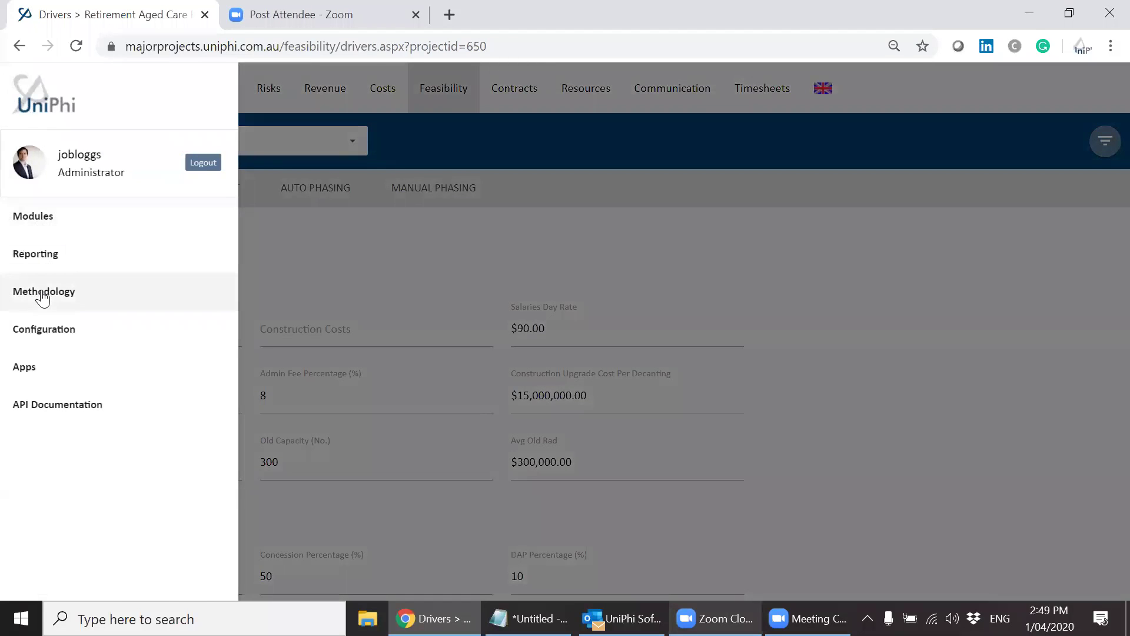
click(24, 259)
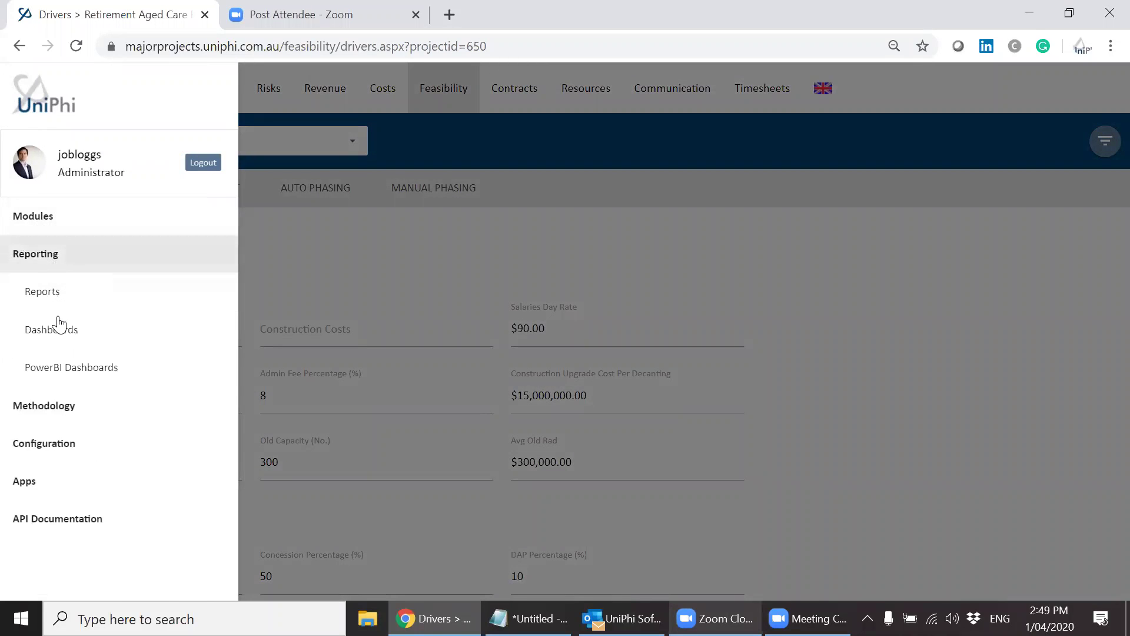
click(63, 375)
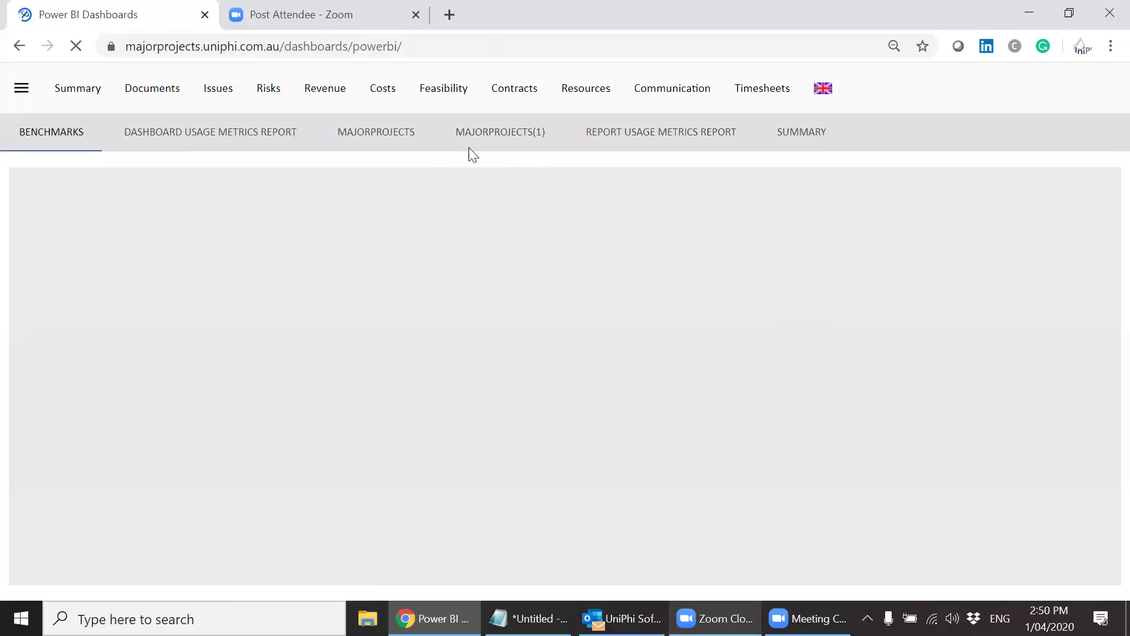
click(477, 136)
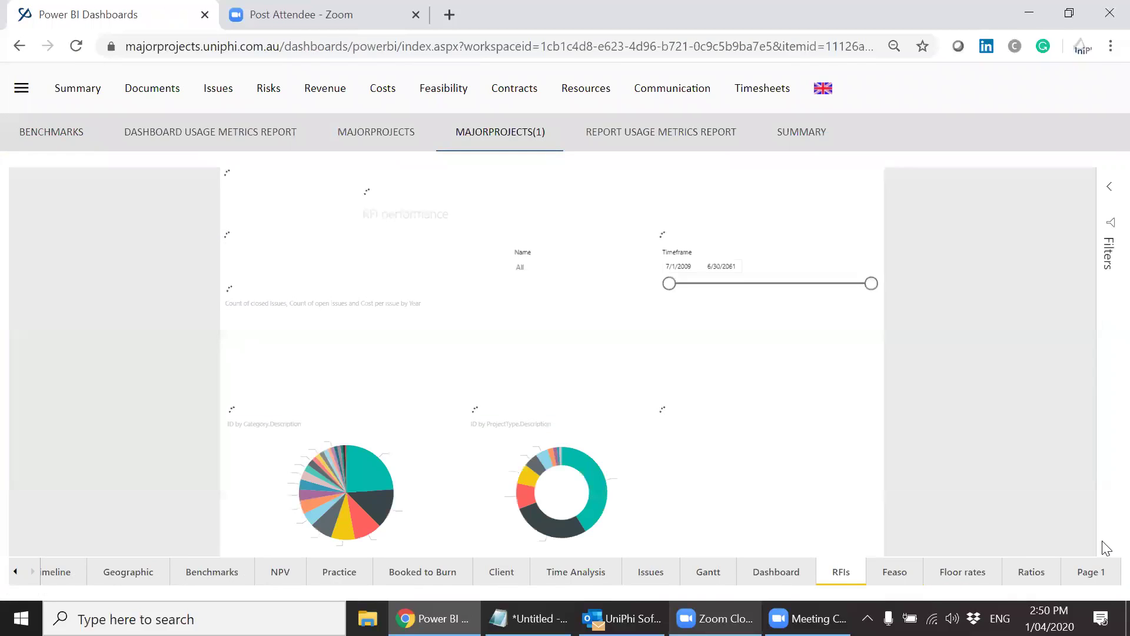
click(894, 573)
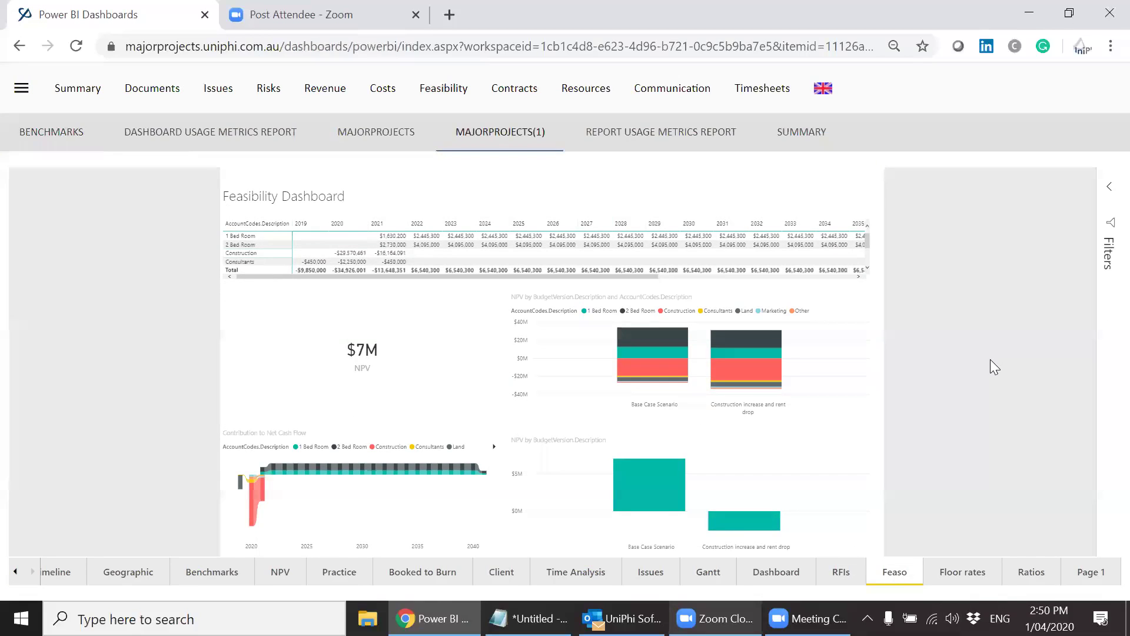
key(ctrl+plus)
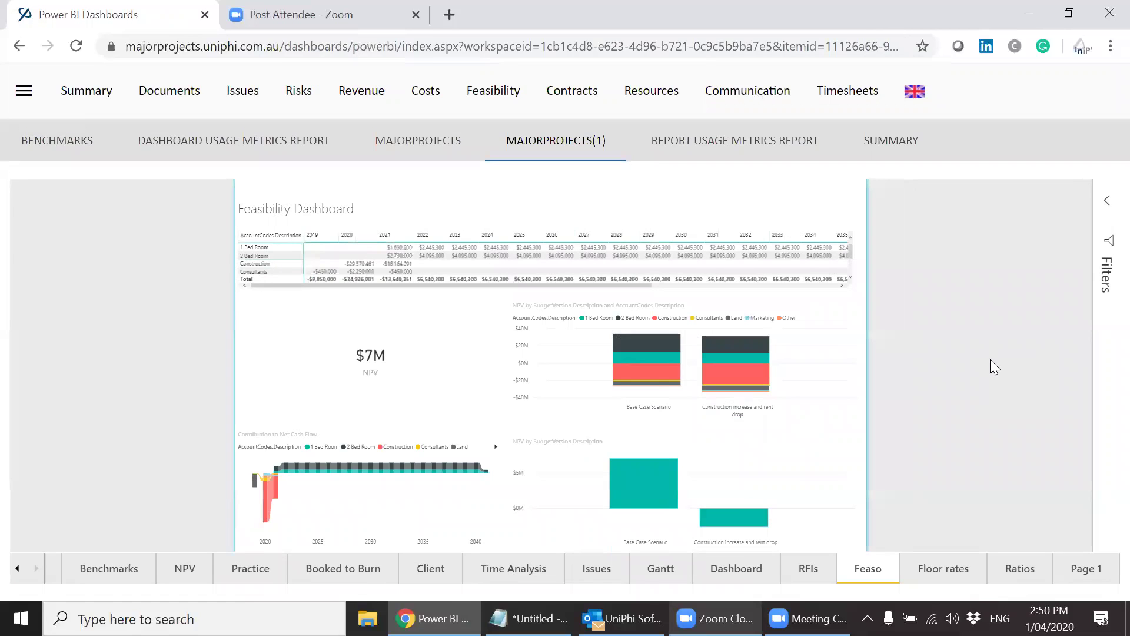
key(ctrl+minus)
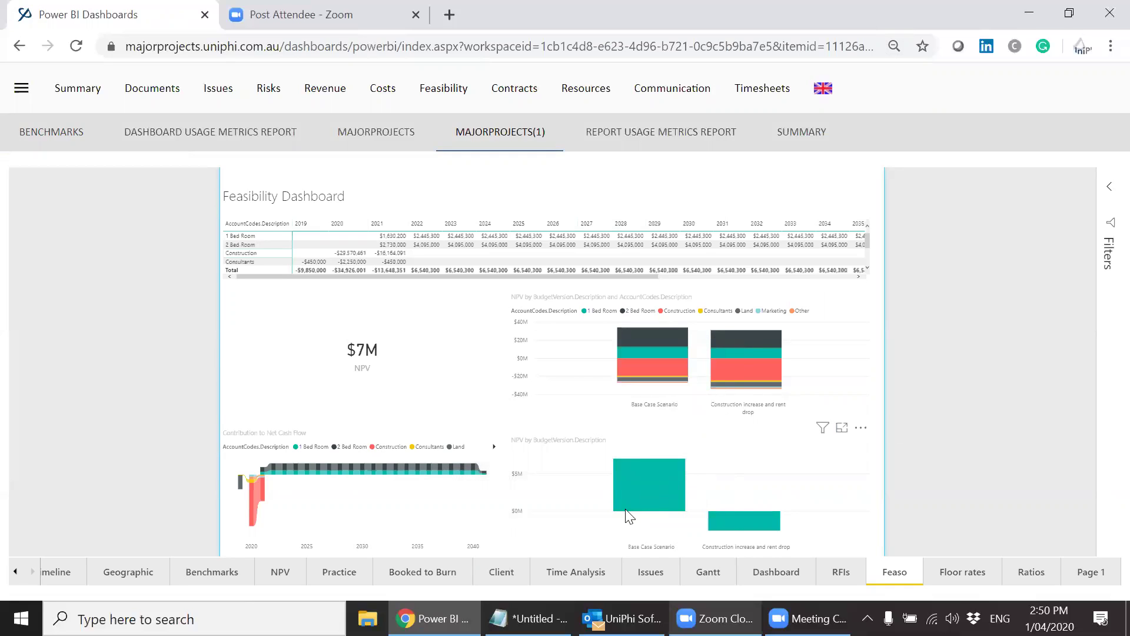
Step: Compare the NPV of the Base Case and the Construction increase and rent drop scenarios, including by account code, and examine the net cash flow
mouse_move(647, 492)
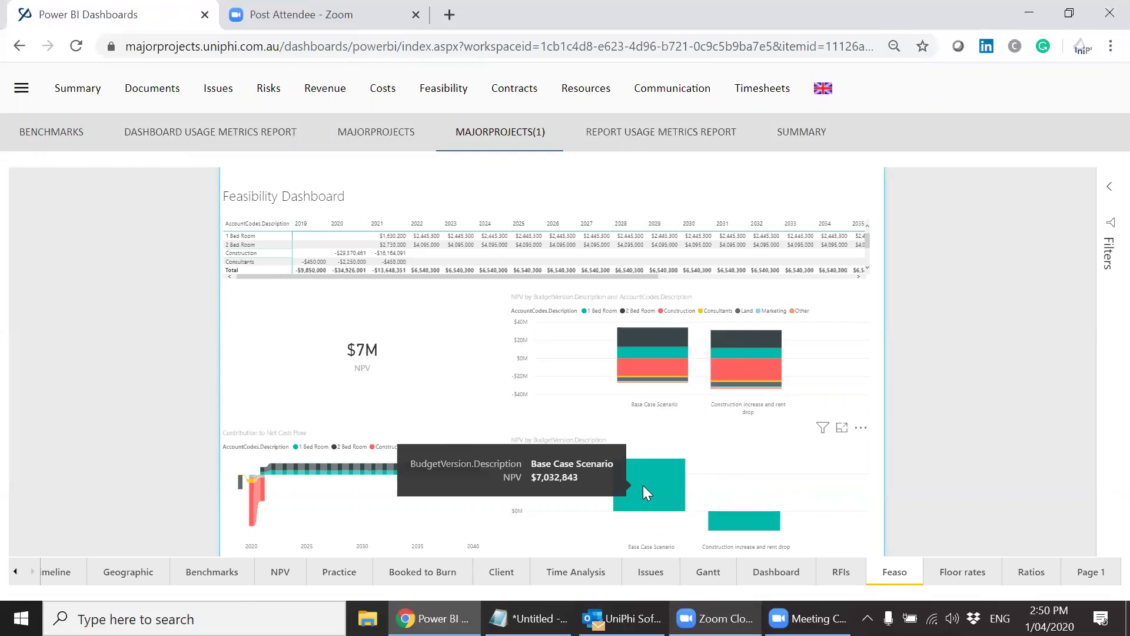
mouse_move(735, 523)
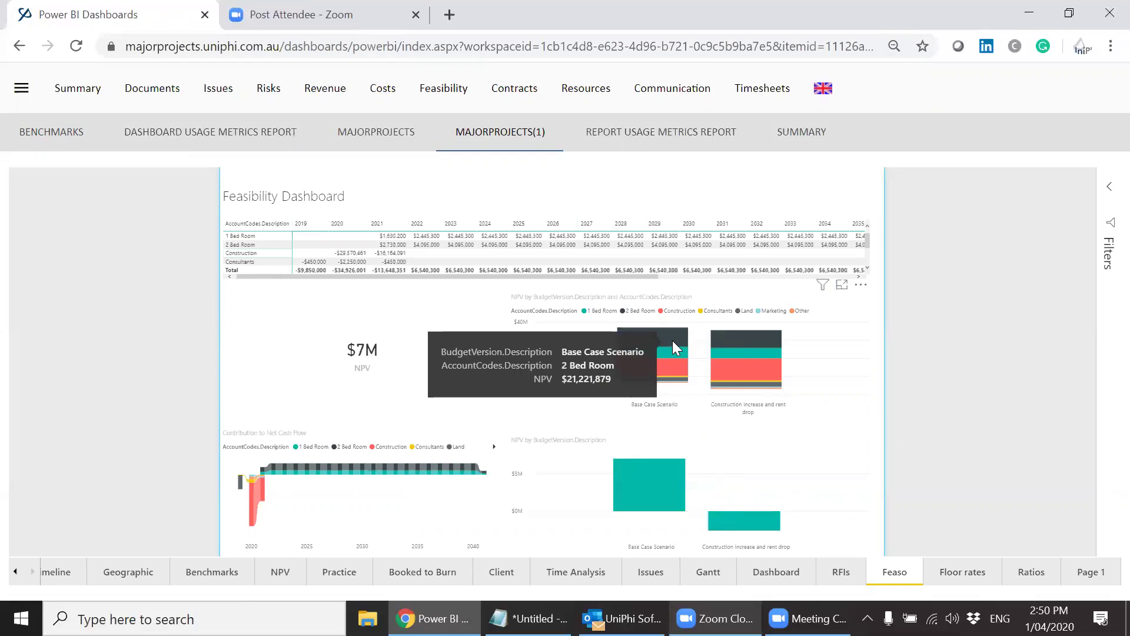
mouse_move(672, 374)
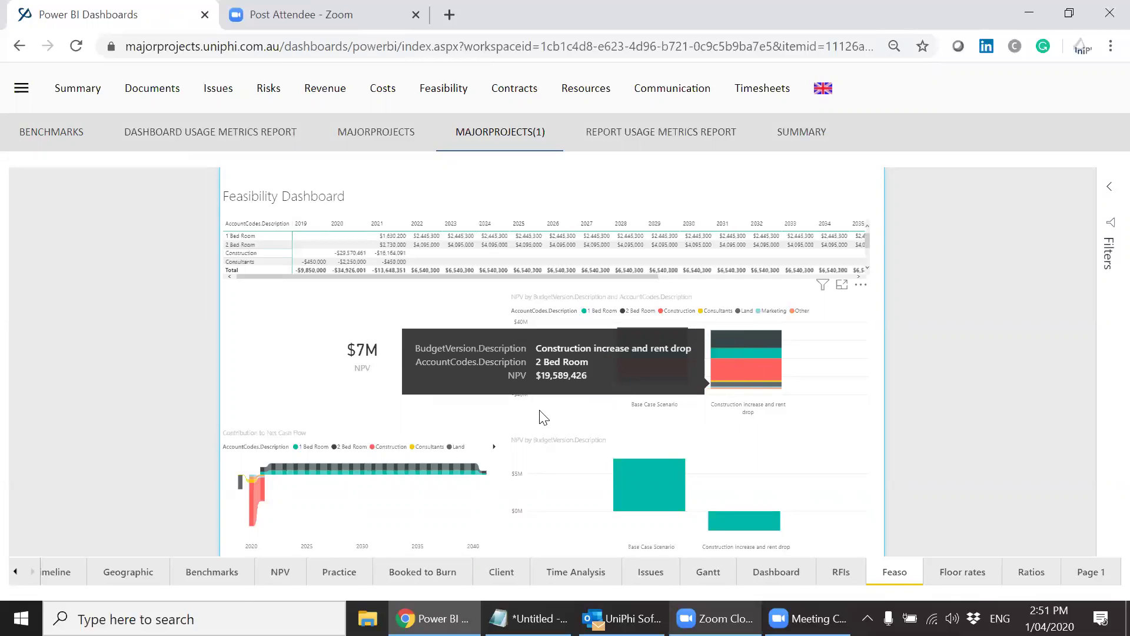
mouse_move(827, 442)
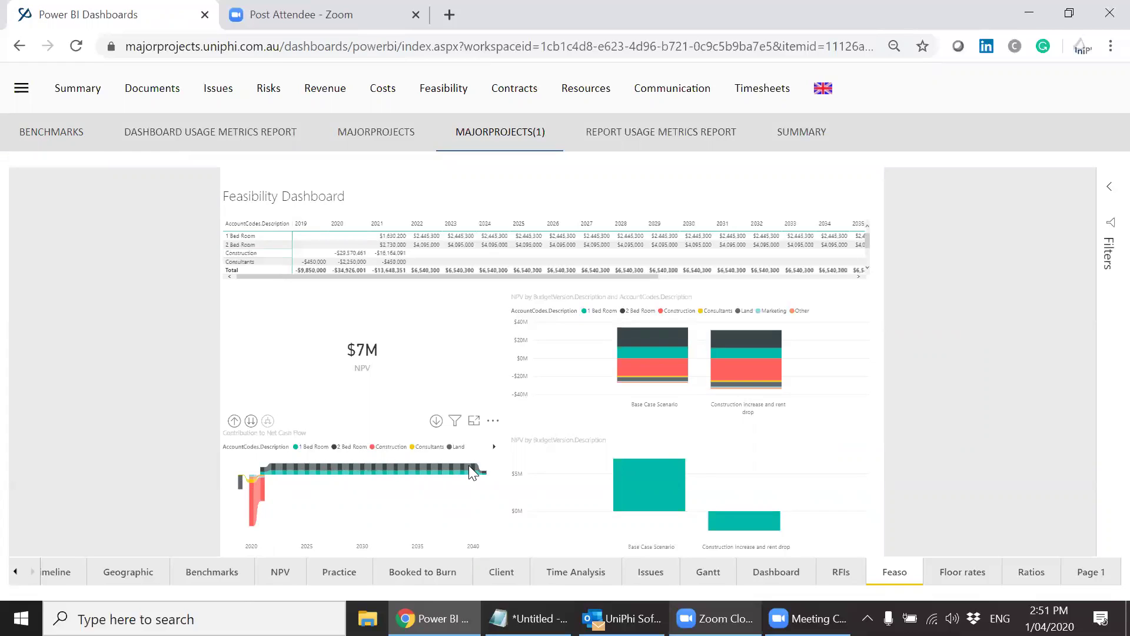
mouse_move(469, 466)
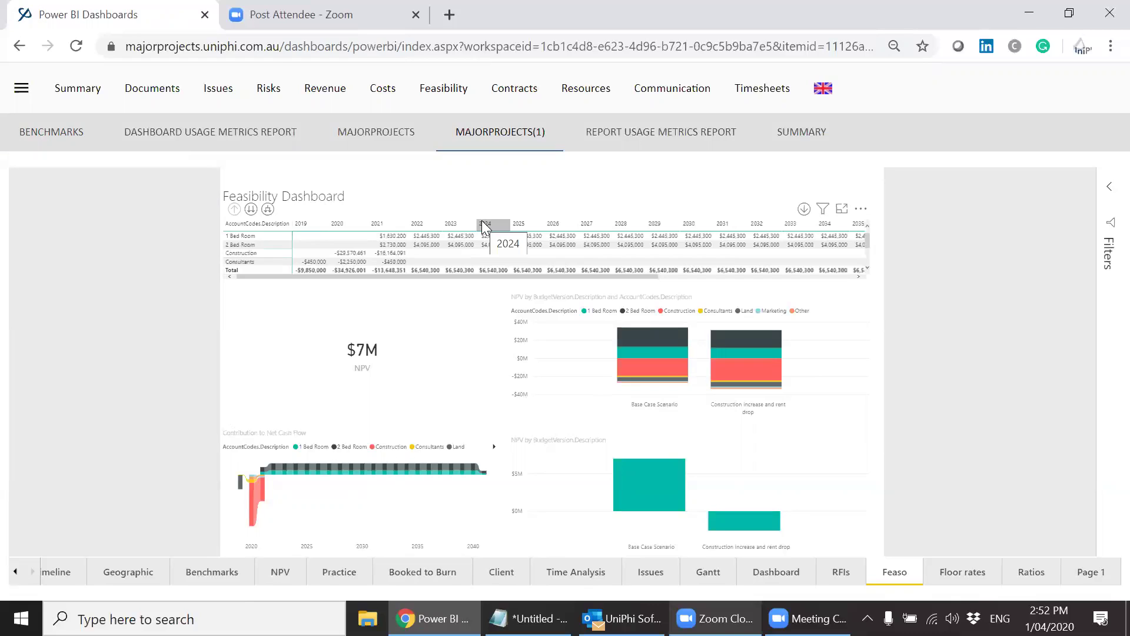
Step: Return from the PowerBI dashboard to the feasibility module
click(432, 98)
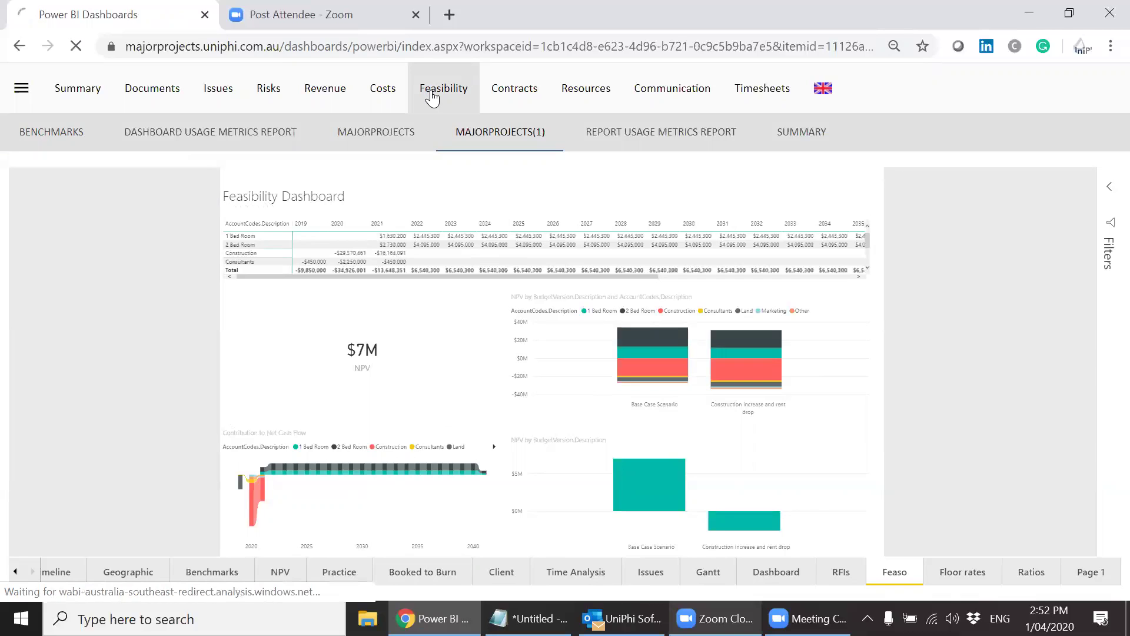